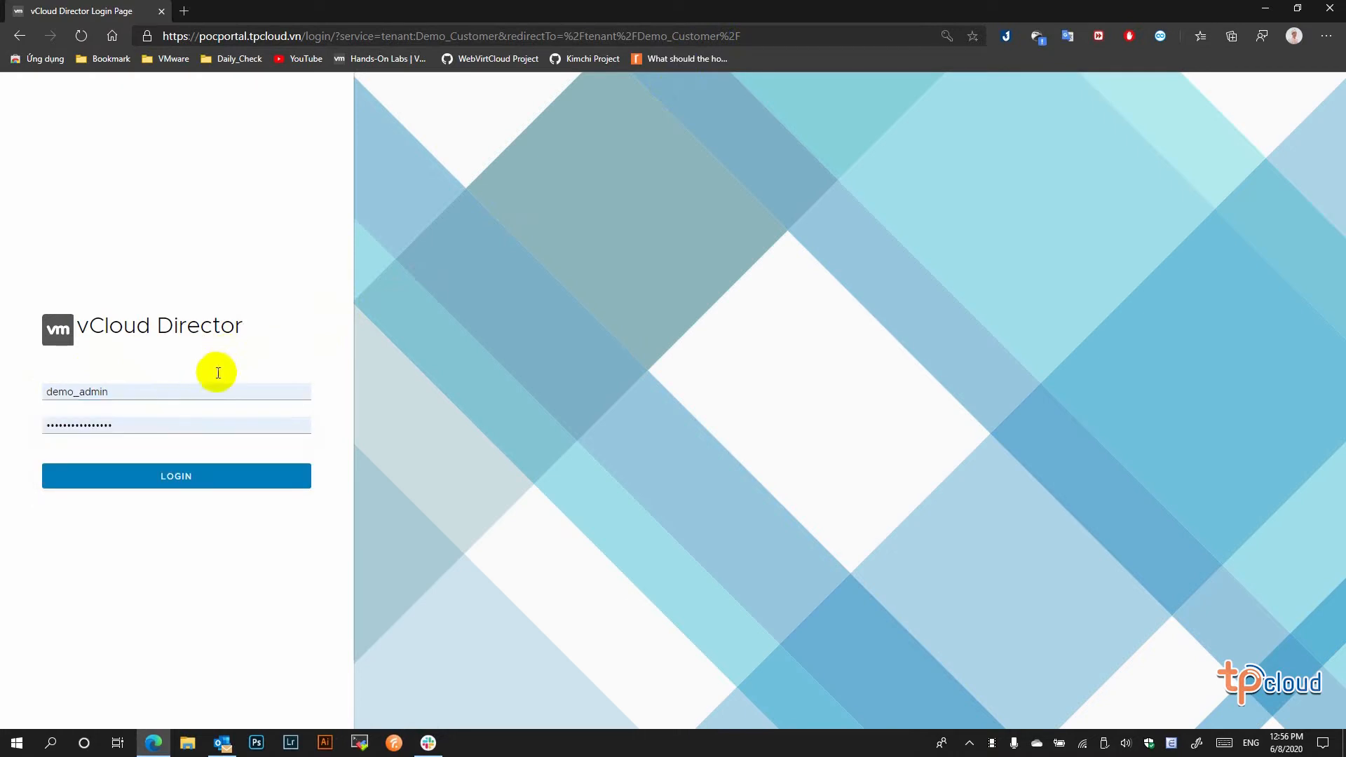
- Log in to the tenant portal with the prefilled credentials and open the DEMO_CUSTOMER virtual datacenter
left_click(144, 425)
left_click(248, 372)
left_click(180, 474)
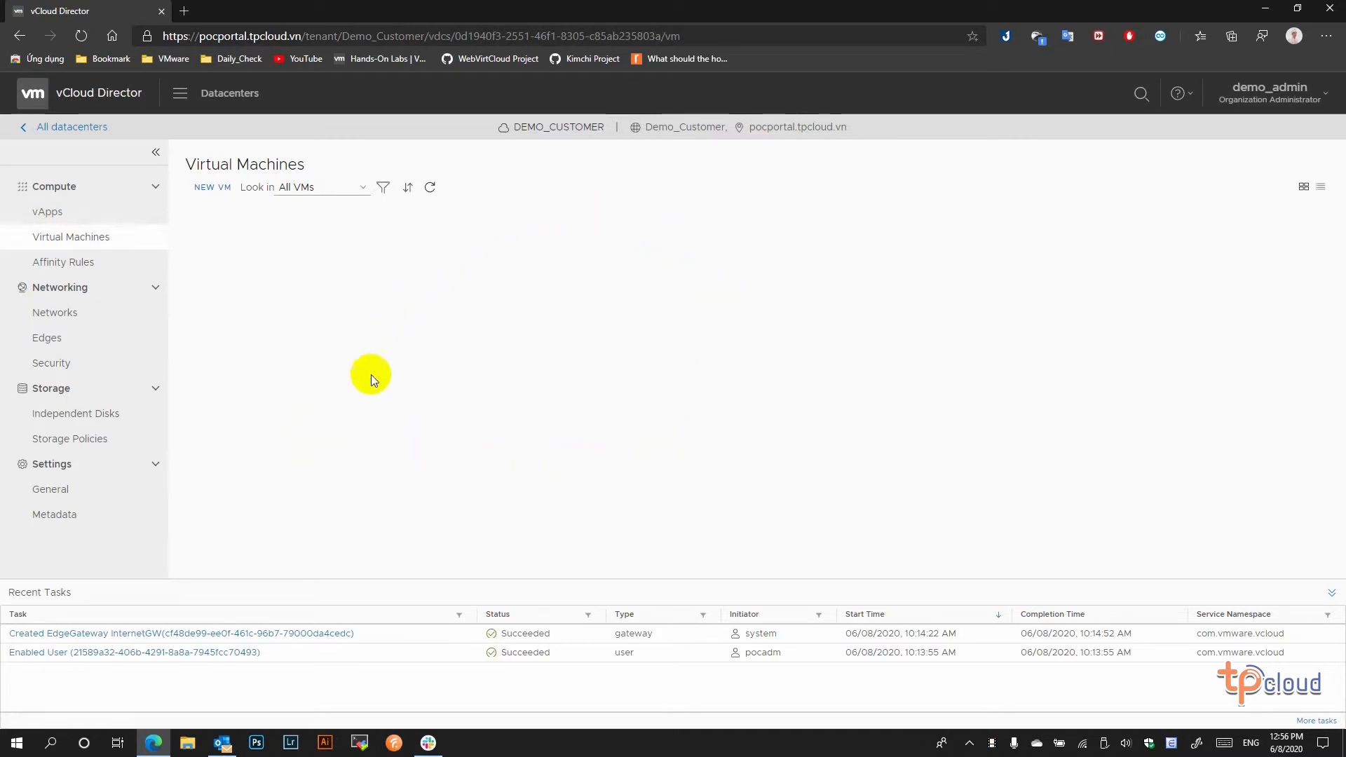
left_click(138, 97)
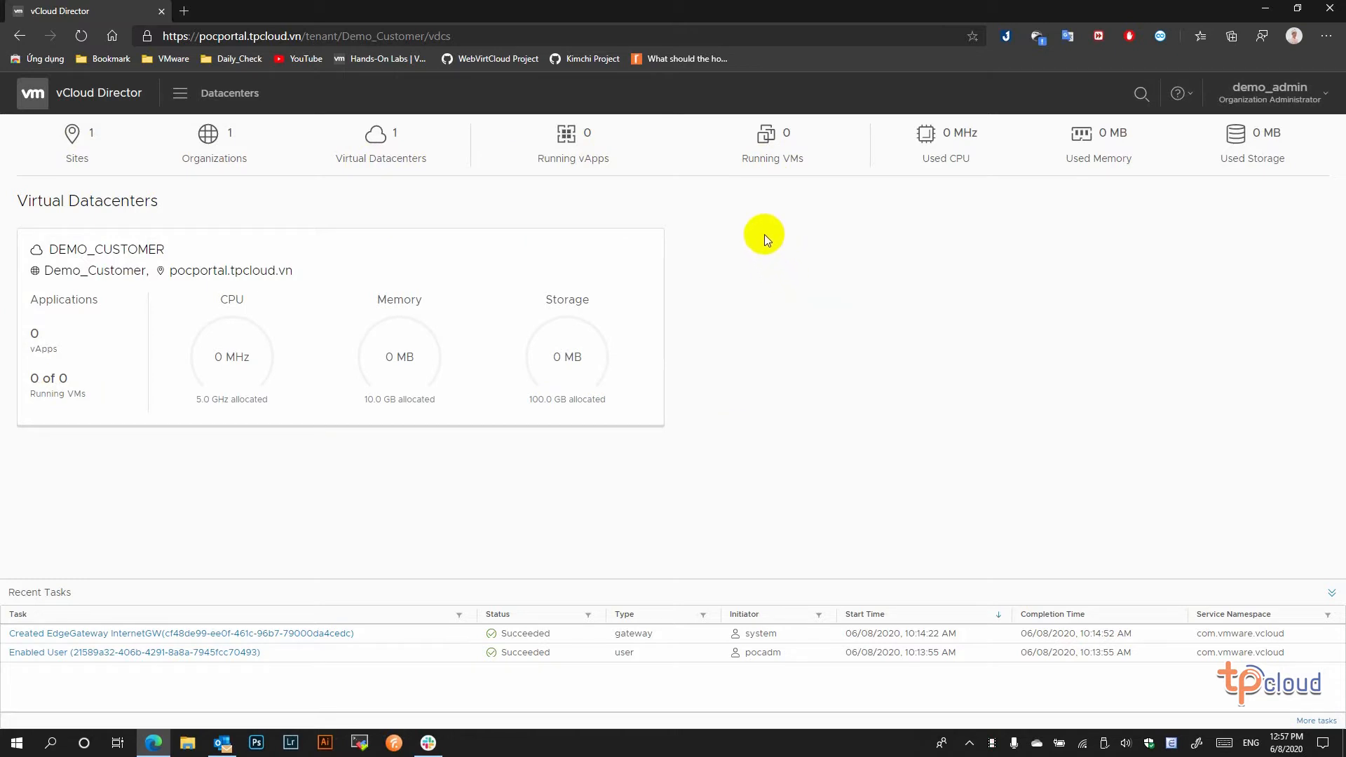
left_click(359, 263)
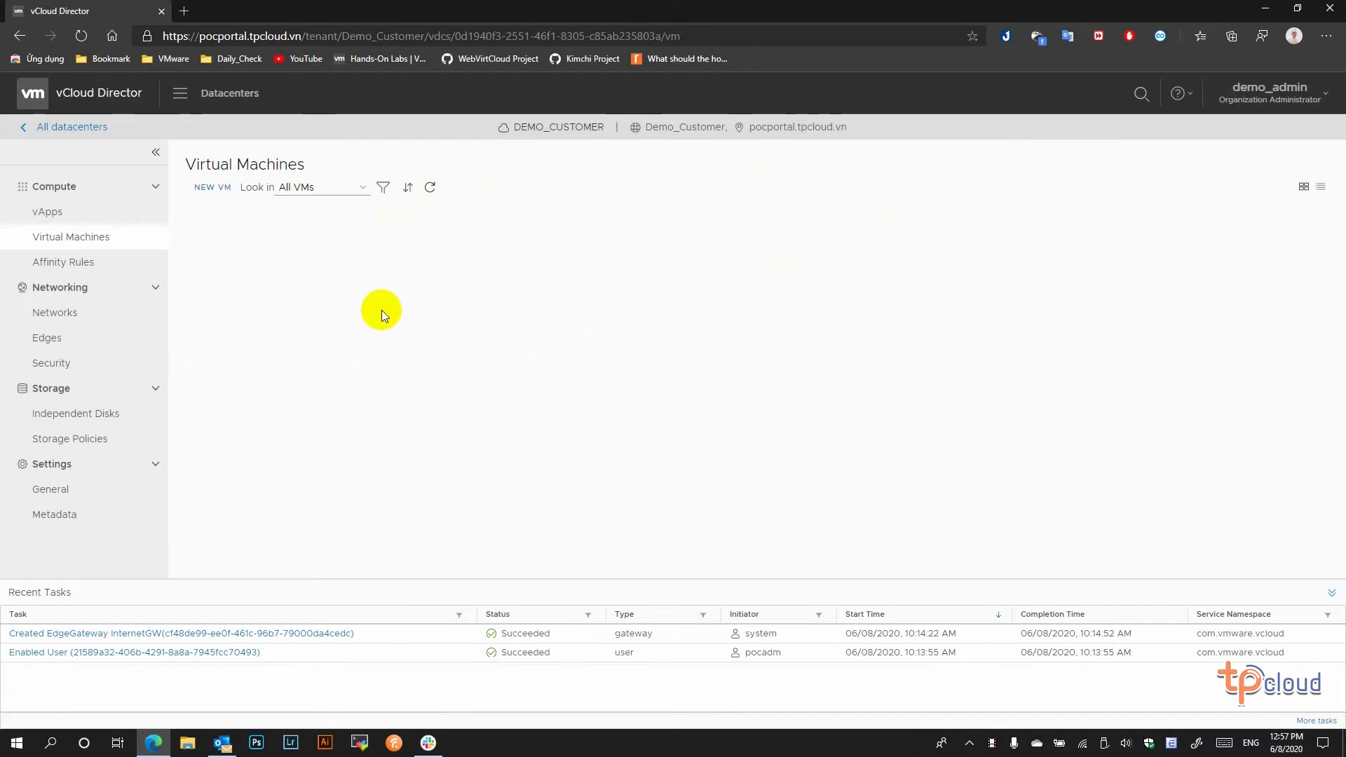
- Examine the InternetGW edge gateway's general settings, external network addresses and default gateway
left_click(63, 340)
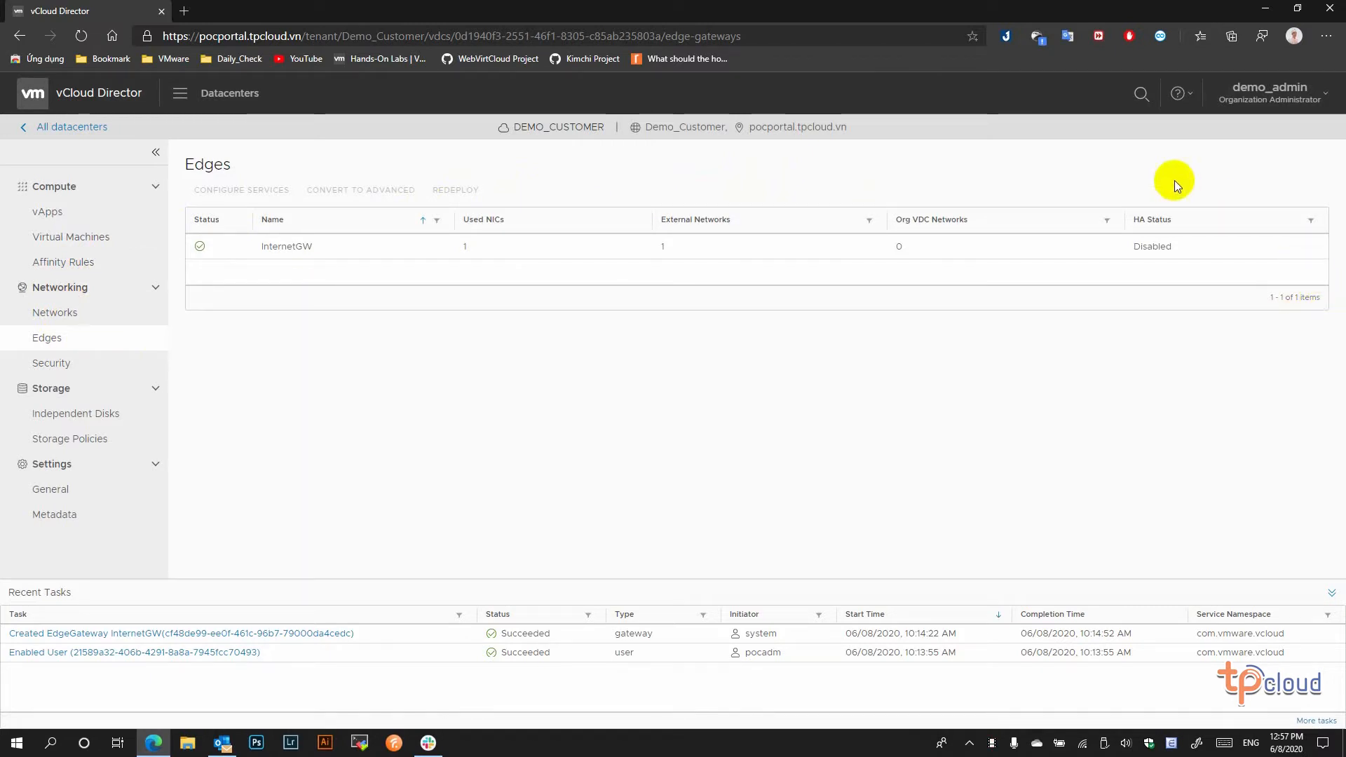
left_click_drag(242, 250, 338, 246)
left_click(404, 277)
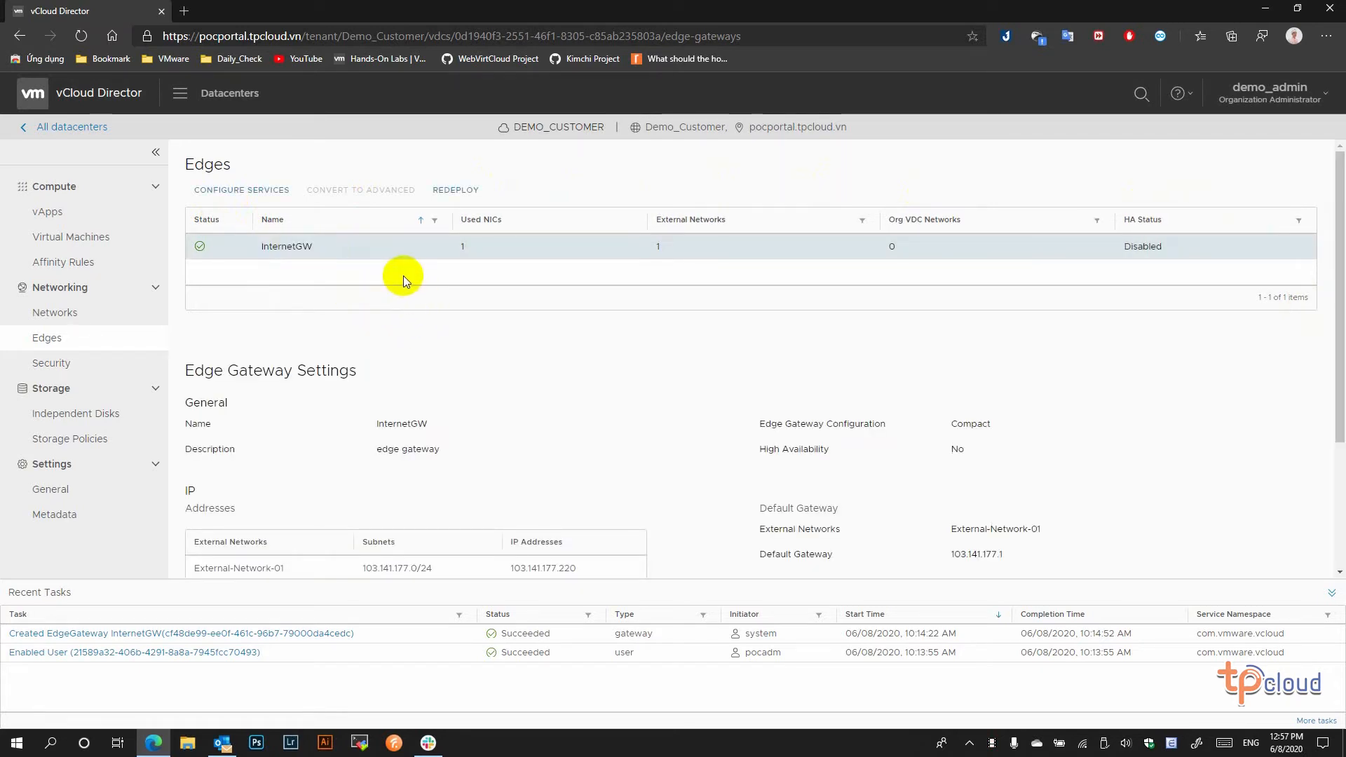
left_click(329, 248)
left_click(329, 248)
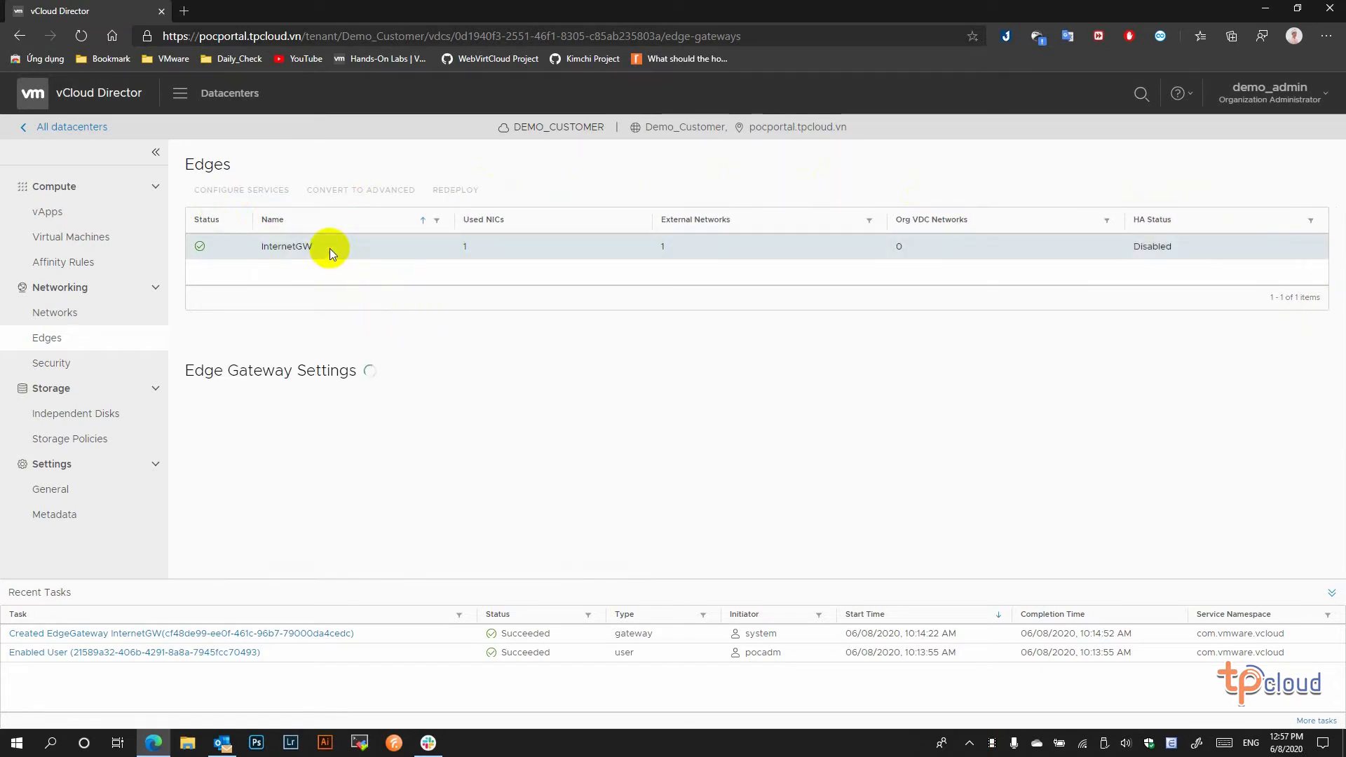
scroll(499, 340, "down", 3)
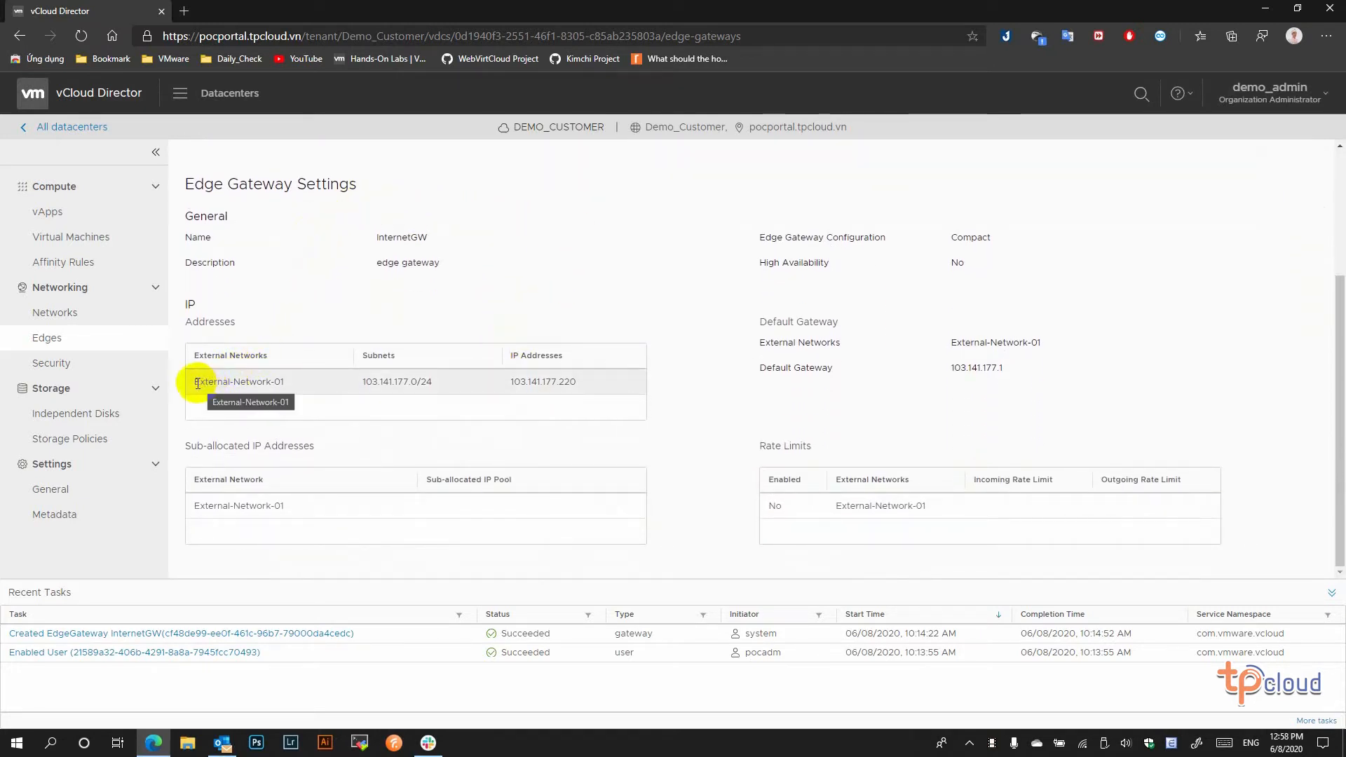
left_click_drag(194, 381, 454, 379)
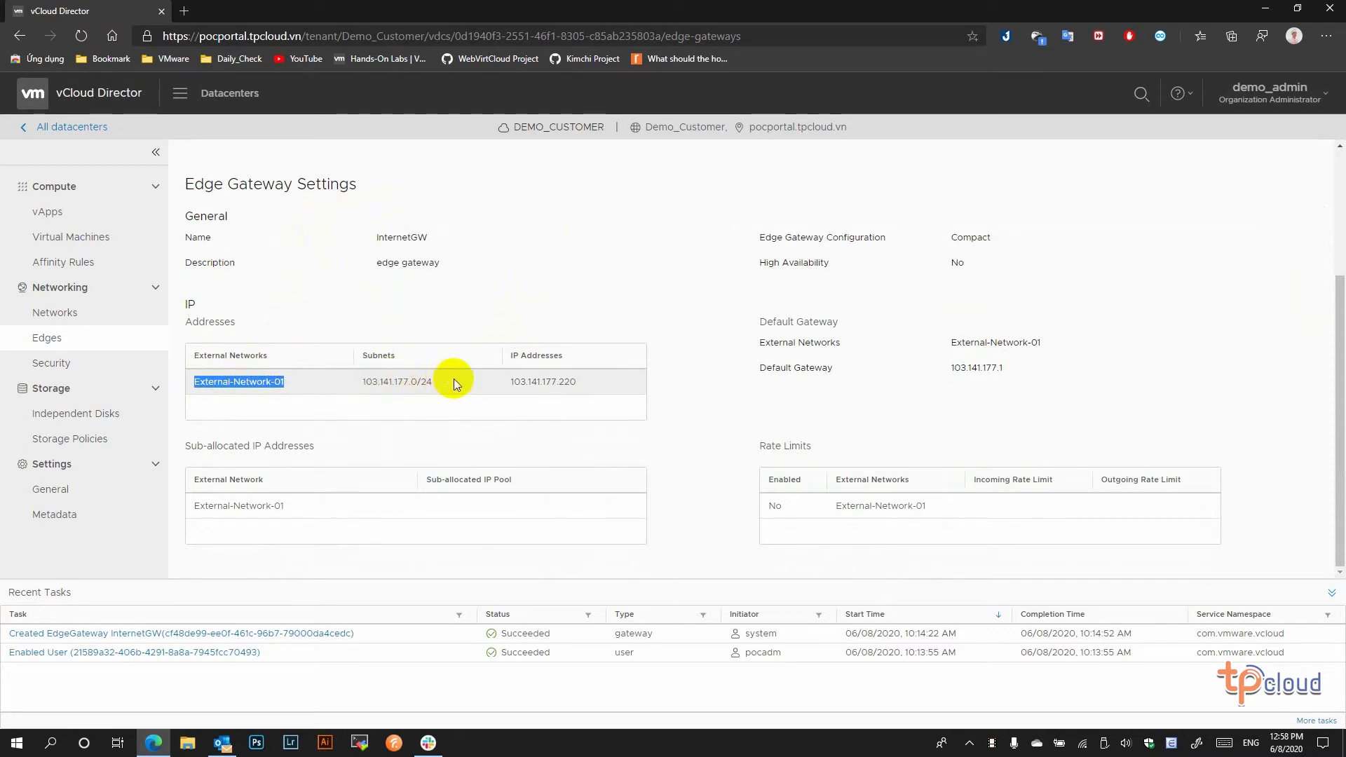
left_click(459, 379)
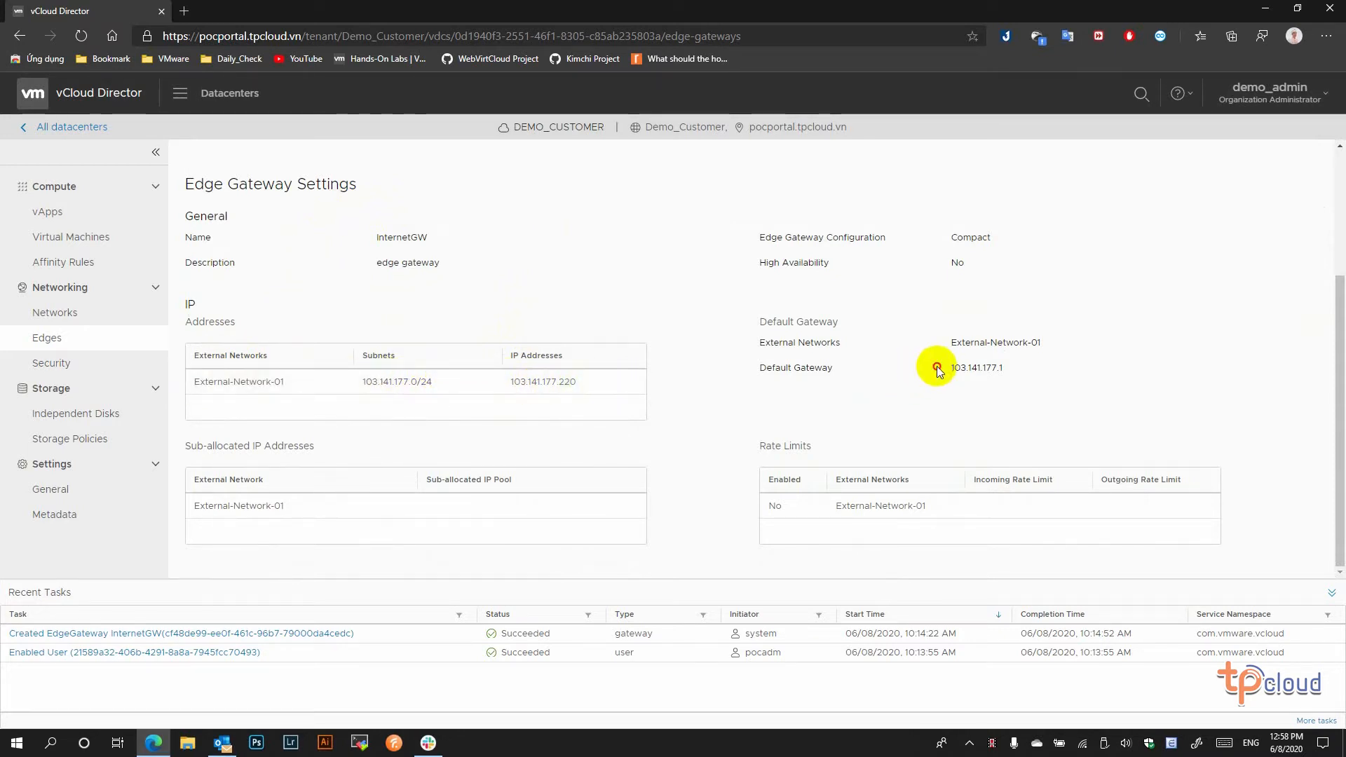
left_click_drag(936, 367, 1000, 367)
left_click(1033, 376)
scroll(1033, 376, "up", 3)
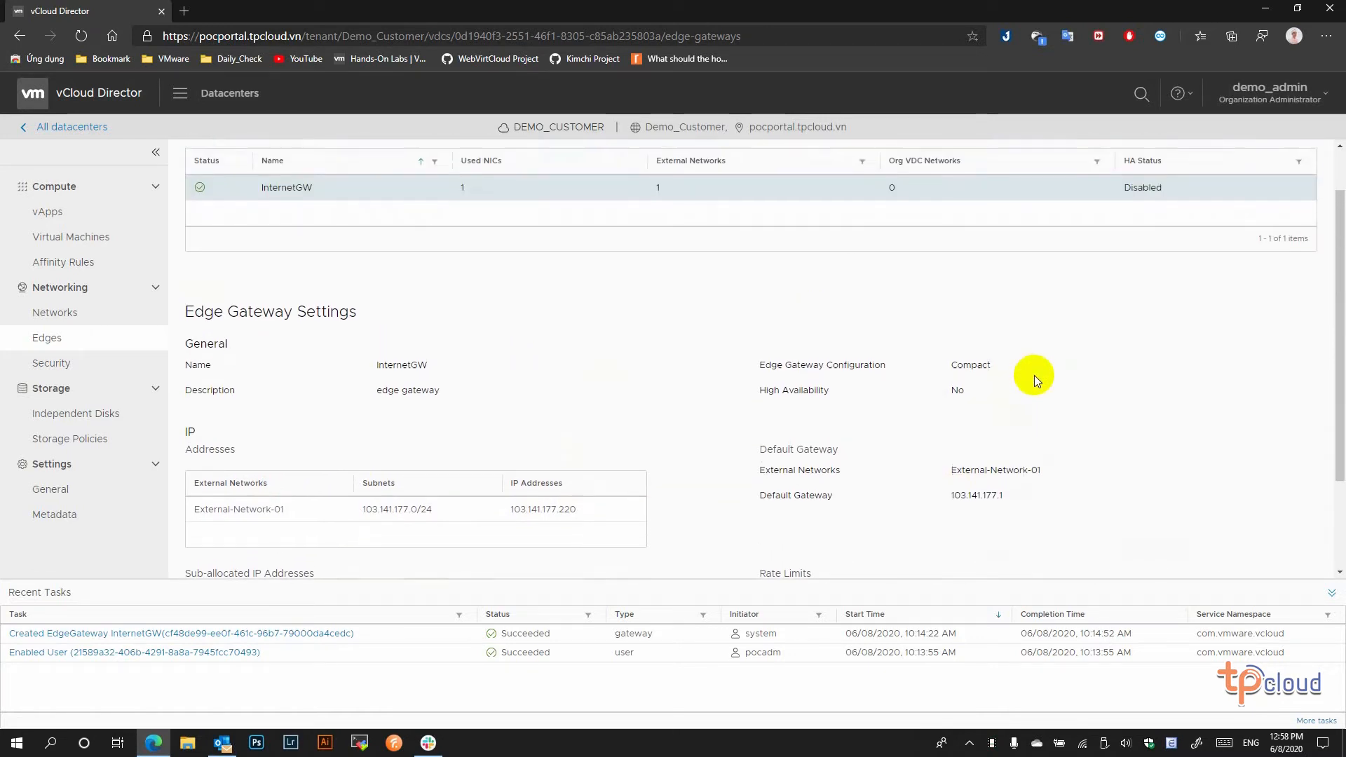
- Start a new organization VDC network in the Networking section, choosing the Isolated network type
left_click(64, 323)
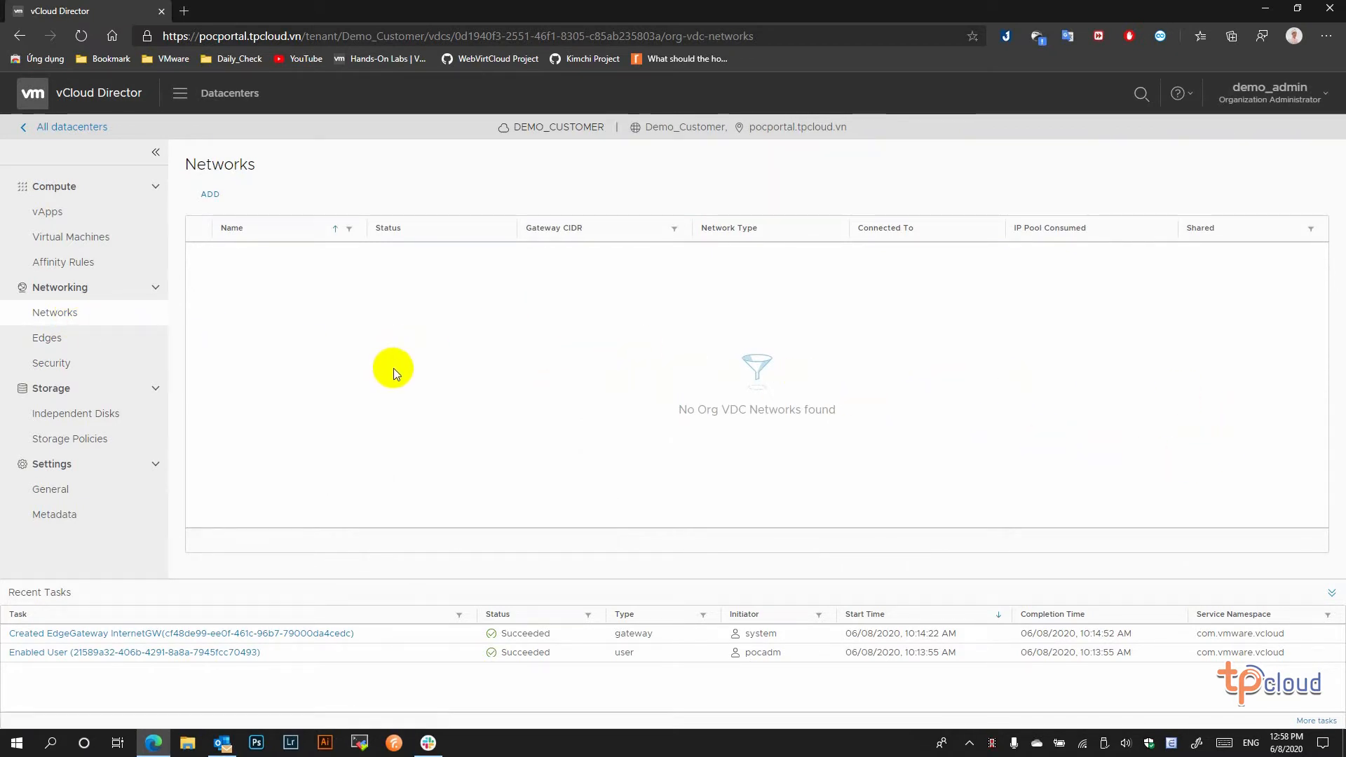
left_click(209, 194)
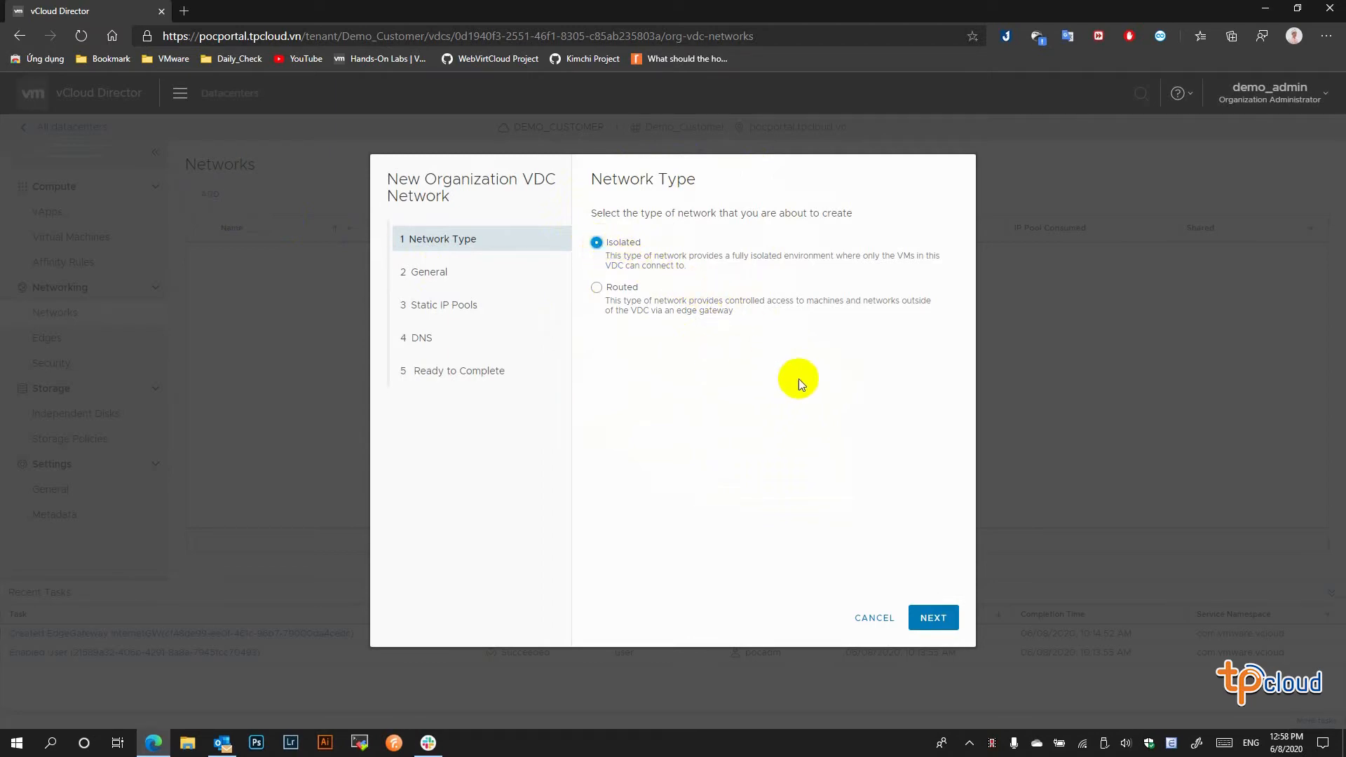
left_click(936, 617)
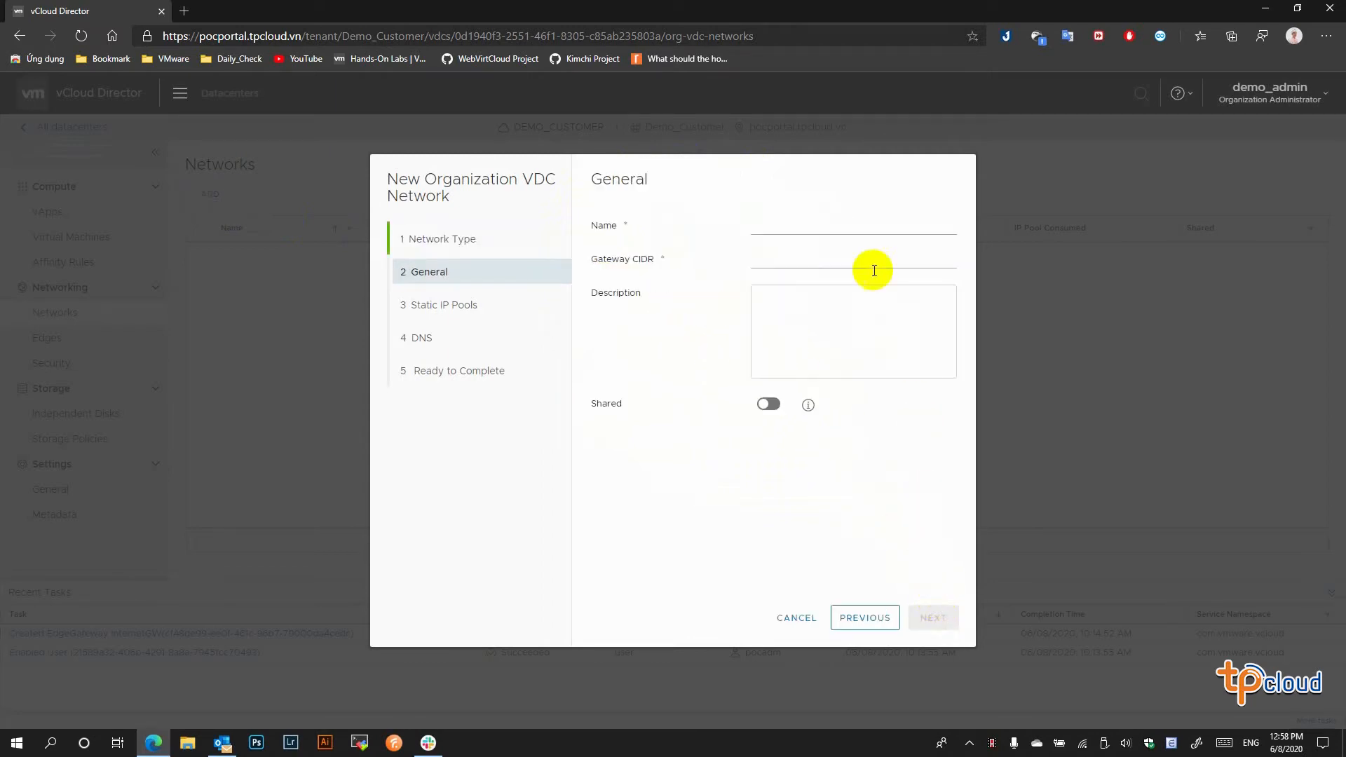
- Name the network demo_isolated_nw with gateway CIDR 192.168.1.253/24, leaving the description empty and sharing off
left_click(818, 225)
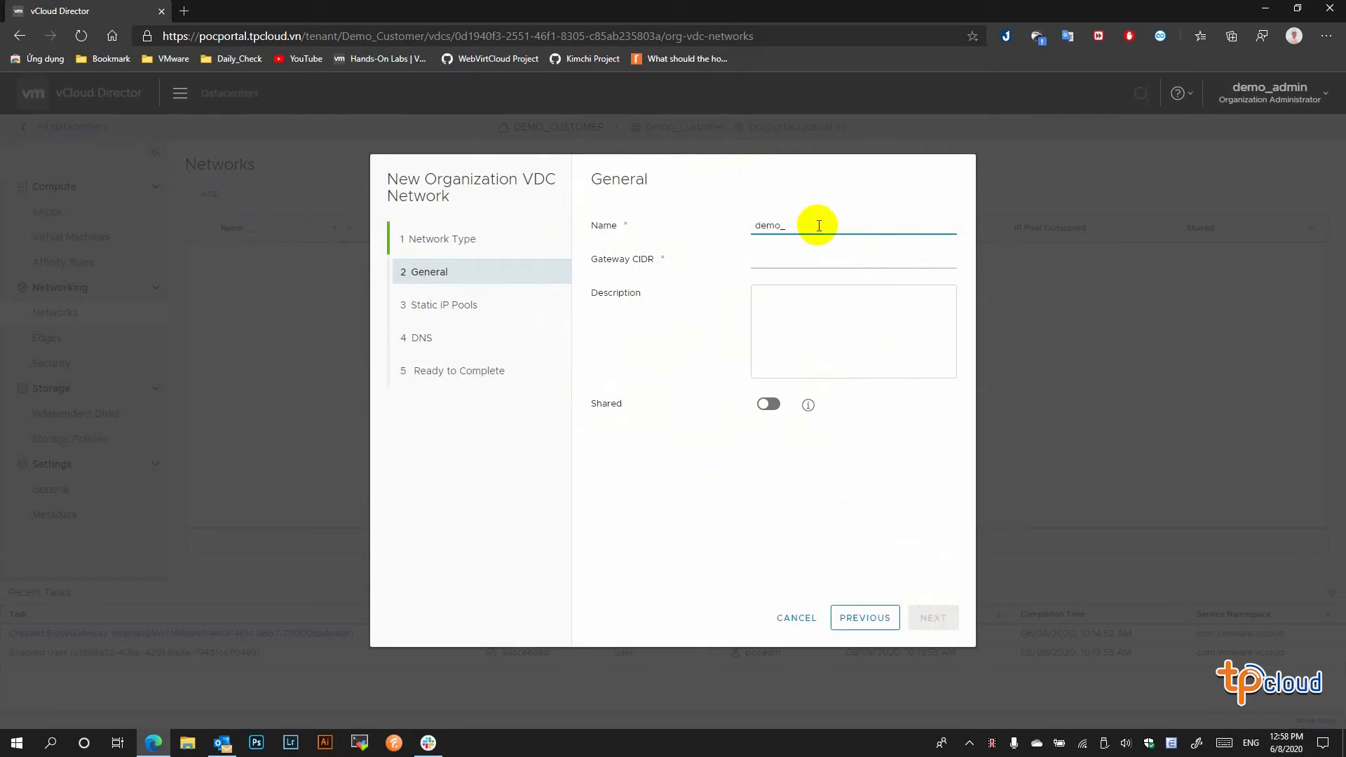
type("demo_isolated_nw")
left_click(806, 261)
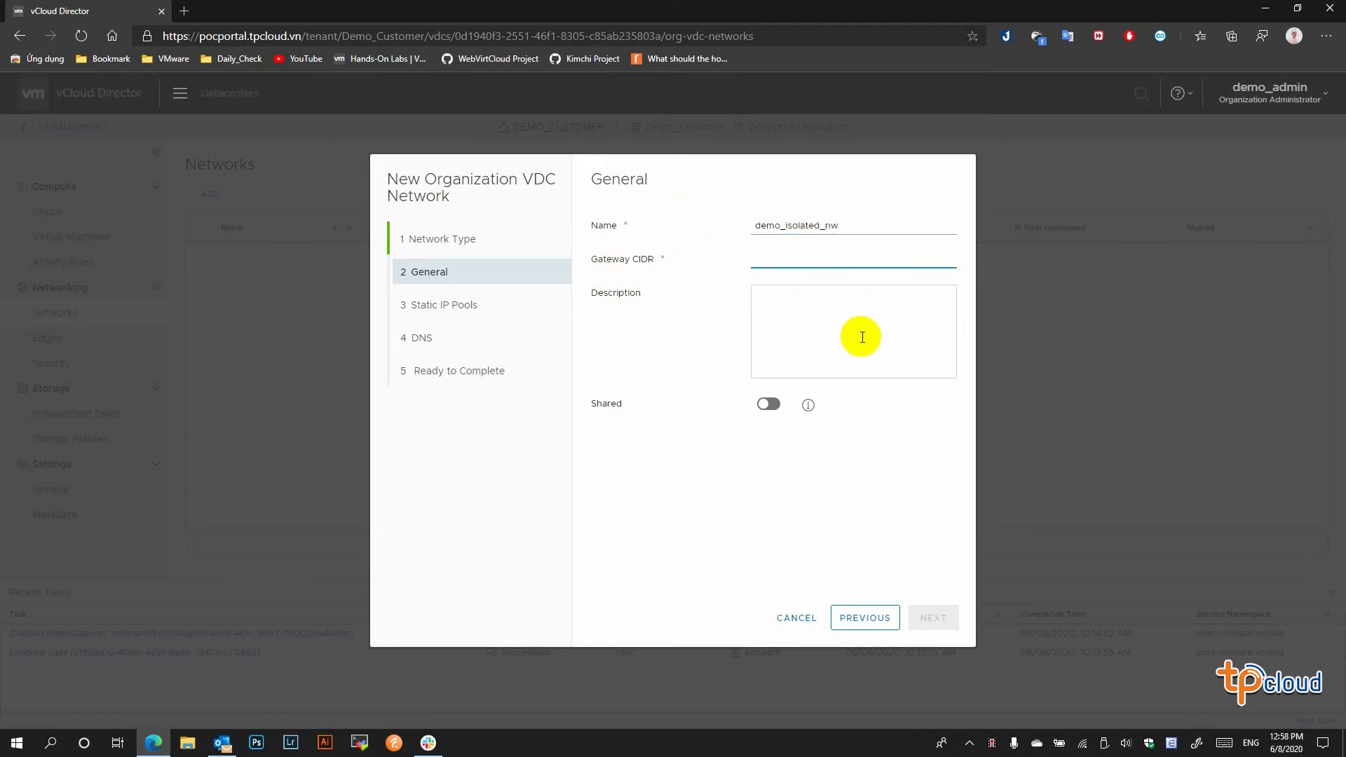
type("192.16")
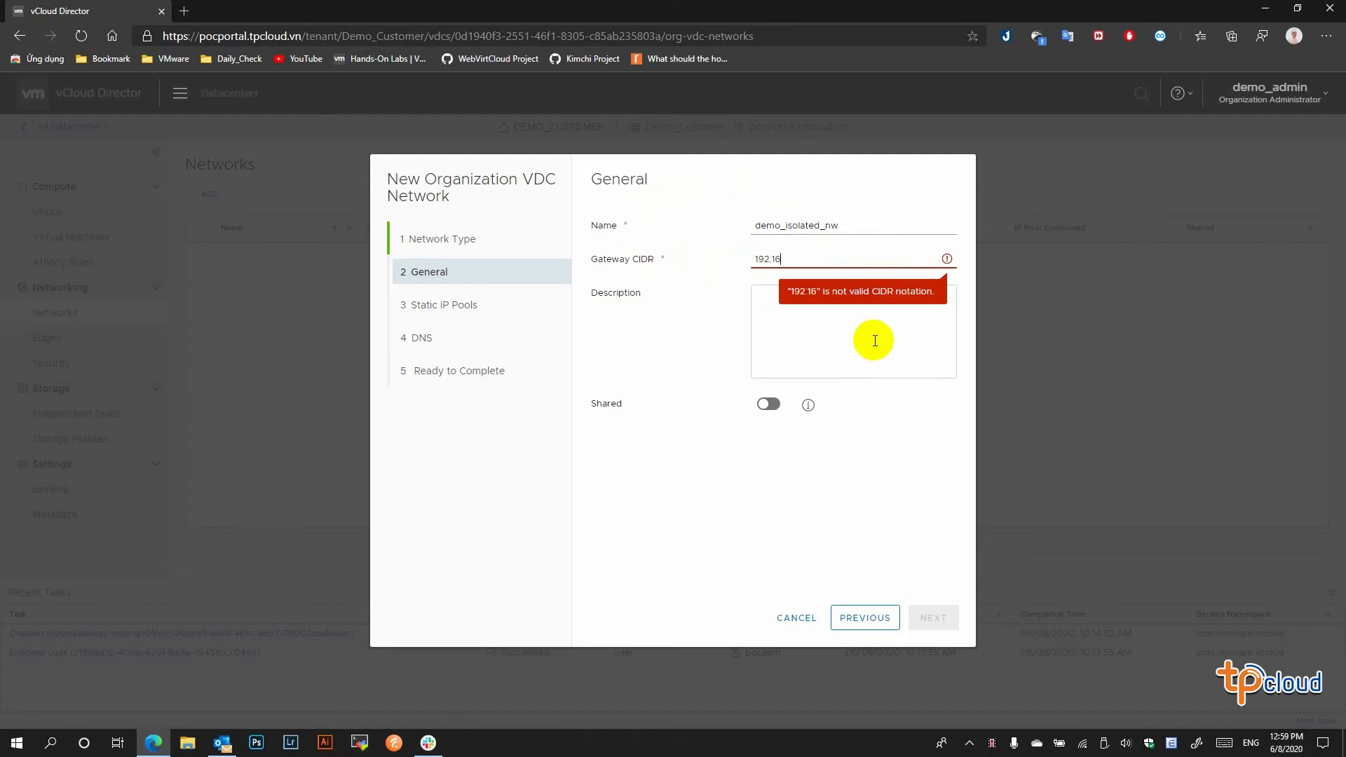
type("8.1.253/")
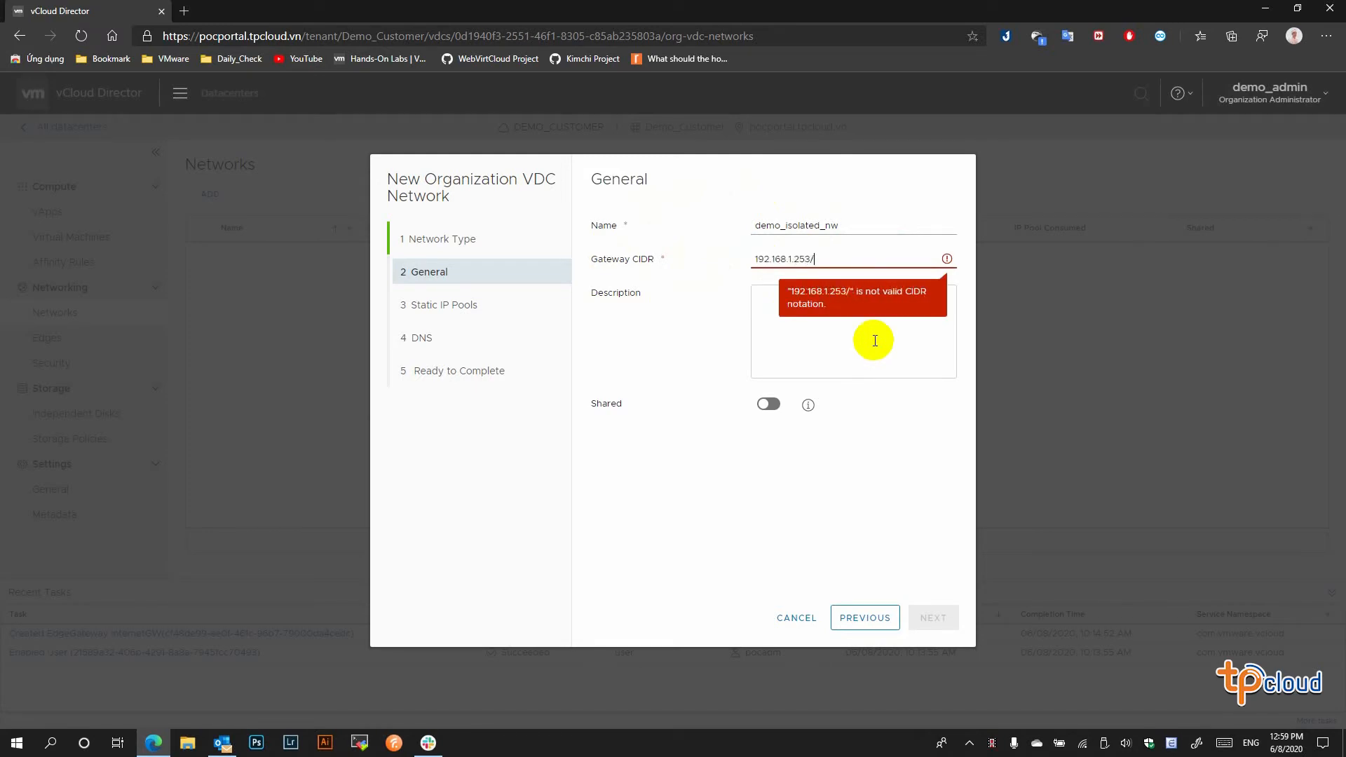
type("24")
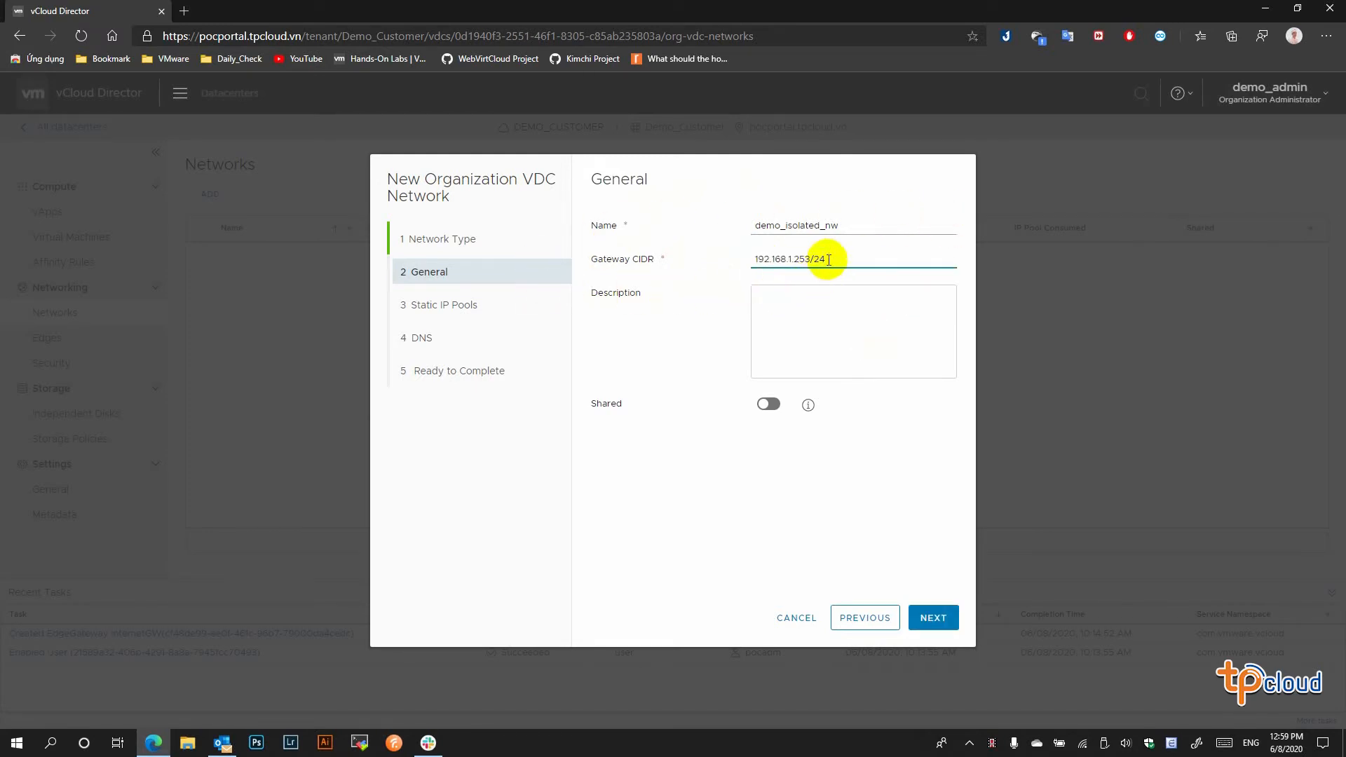
left_click(771, 296)
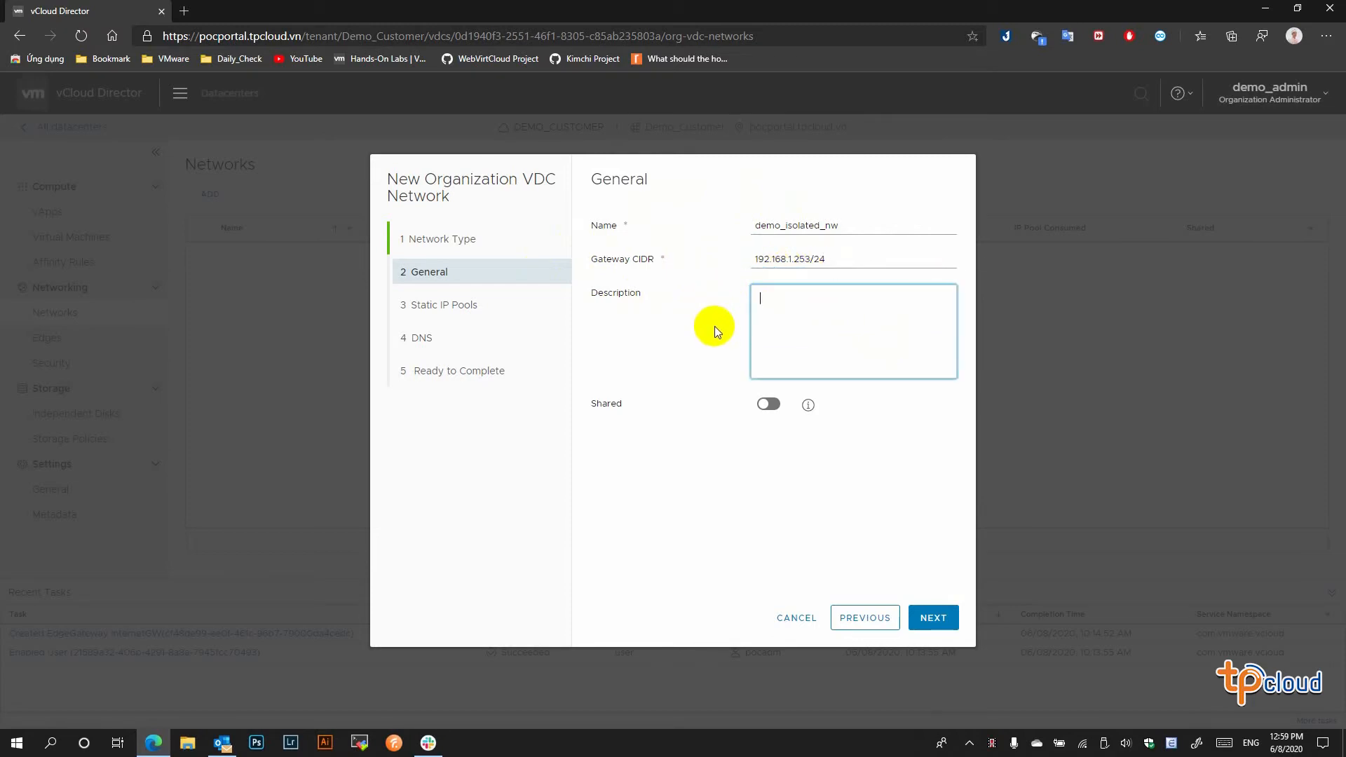
left_click(810, 406)
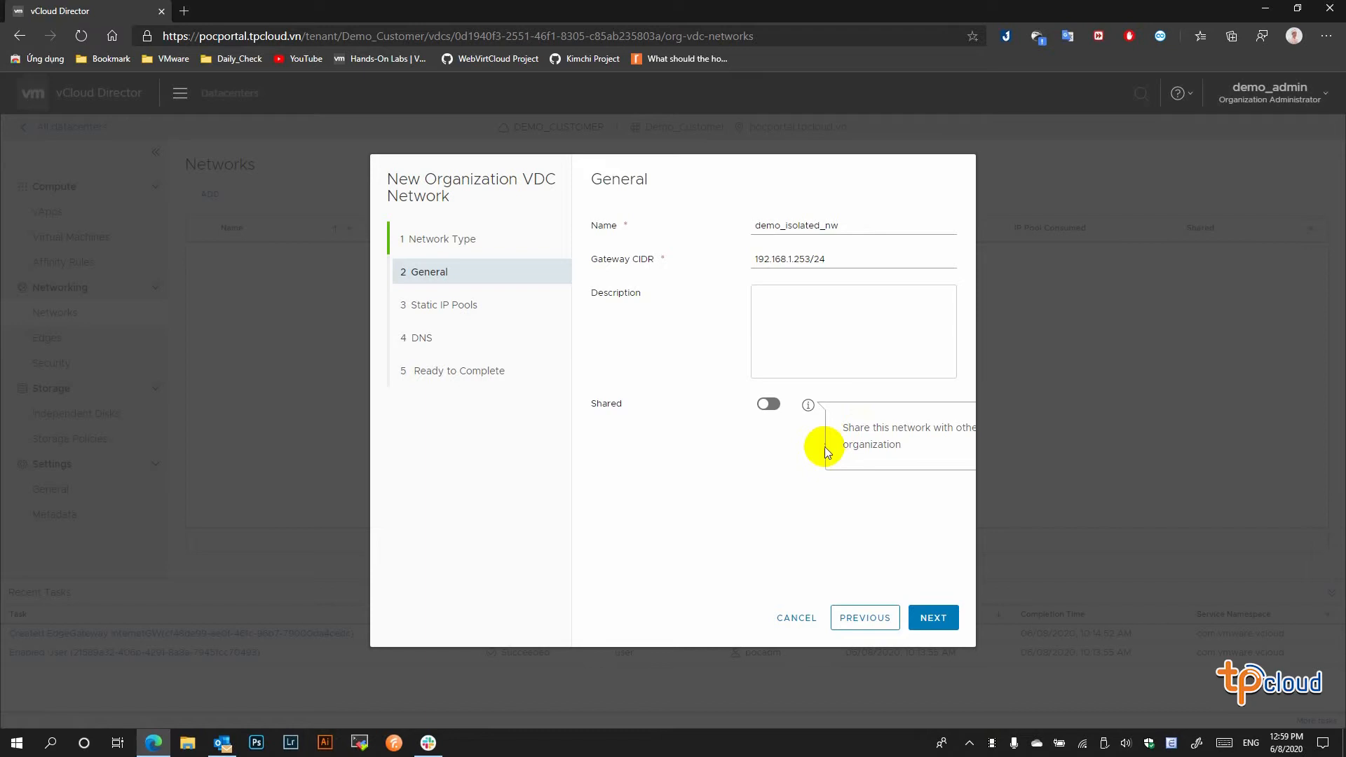
left_click(729, 457)
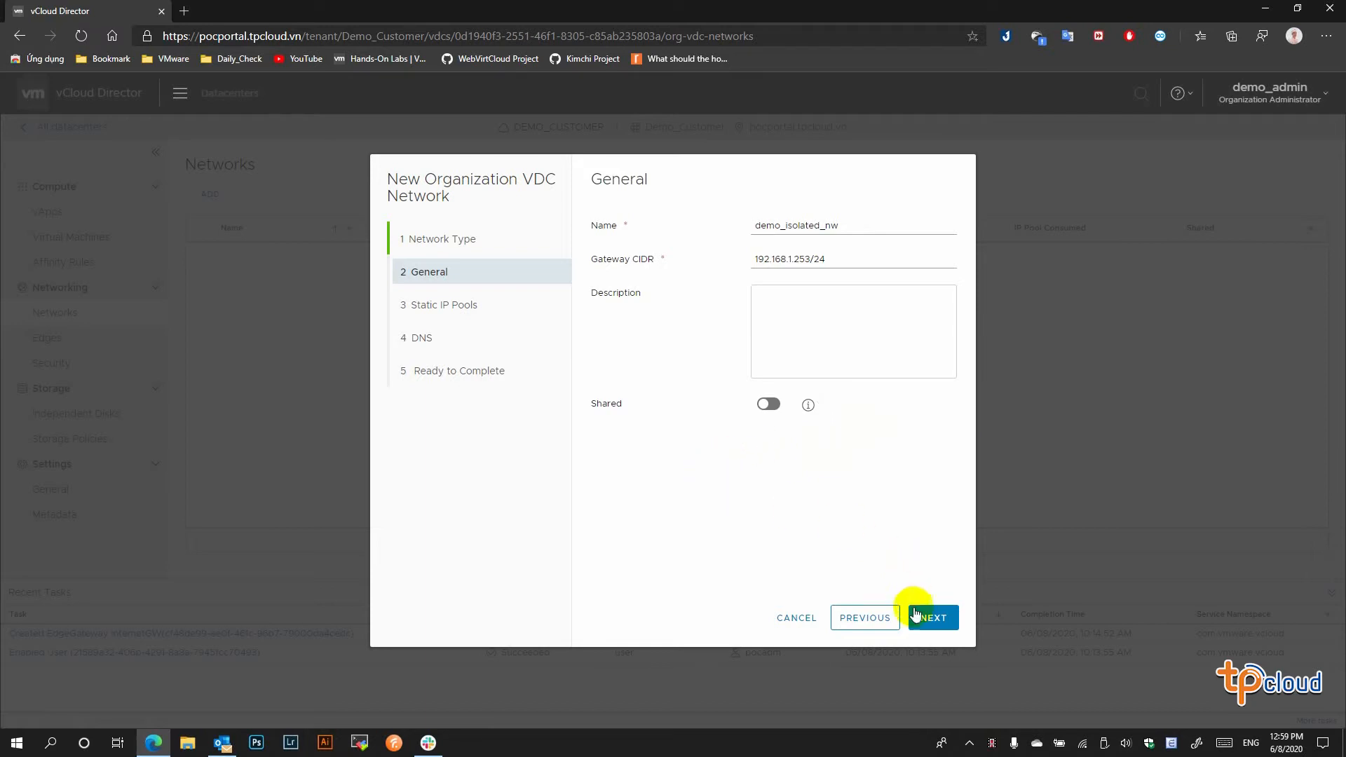
left_click(943, 620)
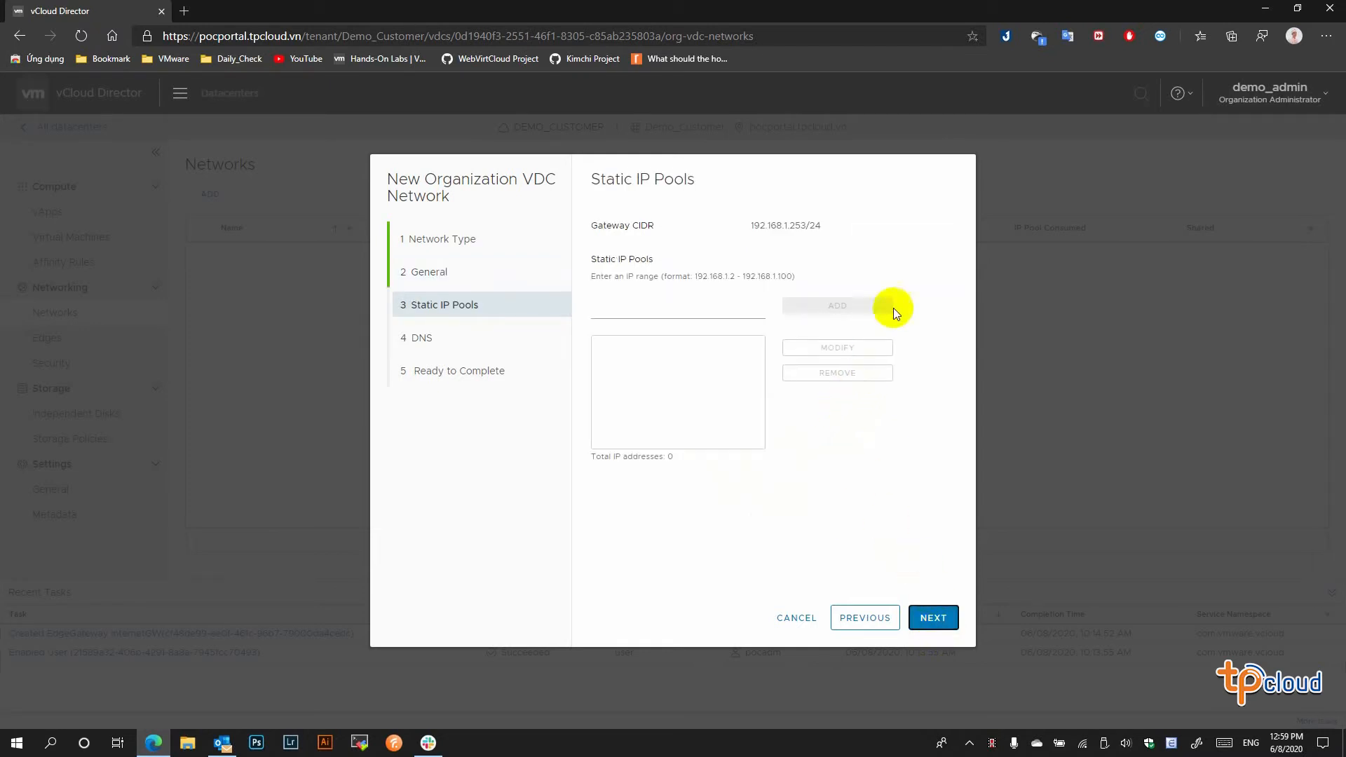
- Add the static IP pool range 192.168.1.100-192.168.1.200 to the new network
left_click(631, 303)
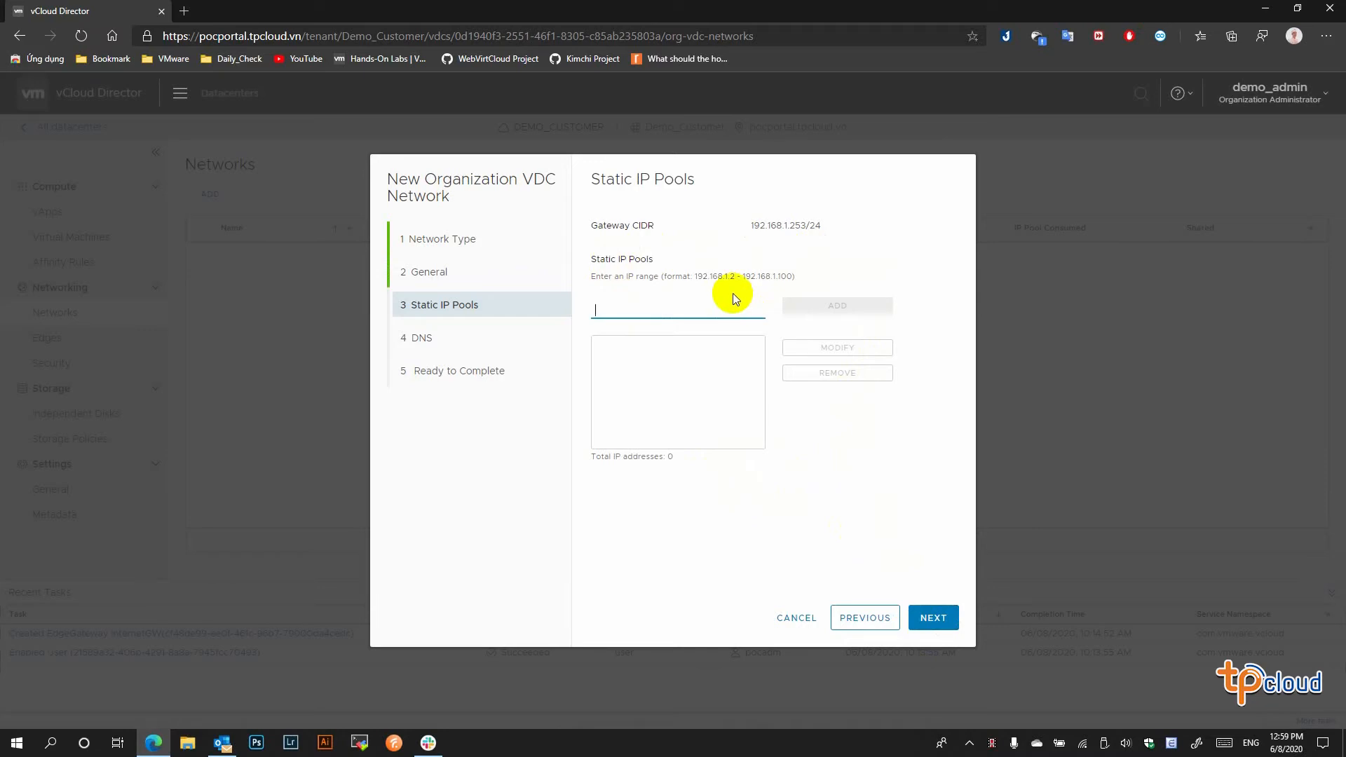
type("192.168.")
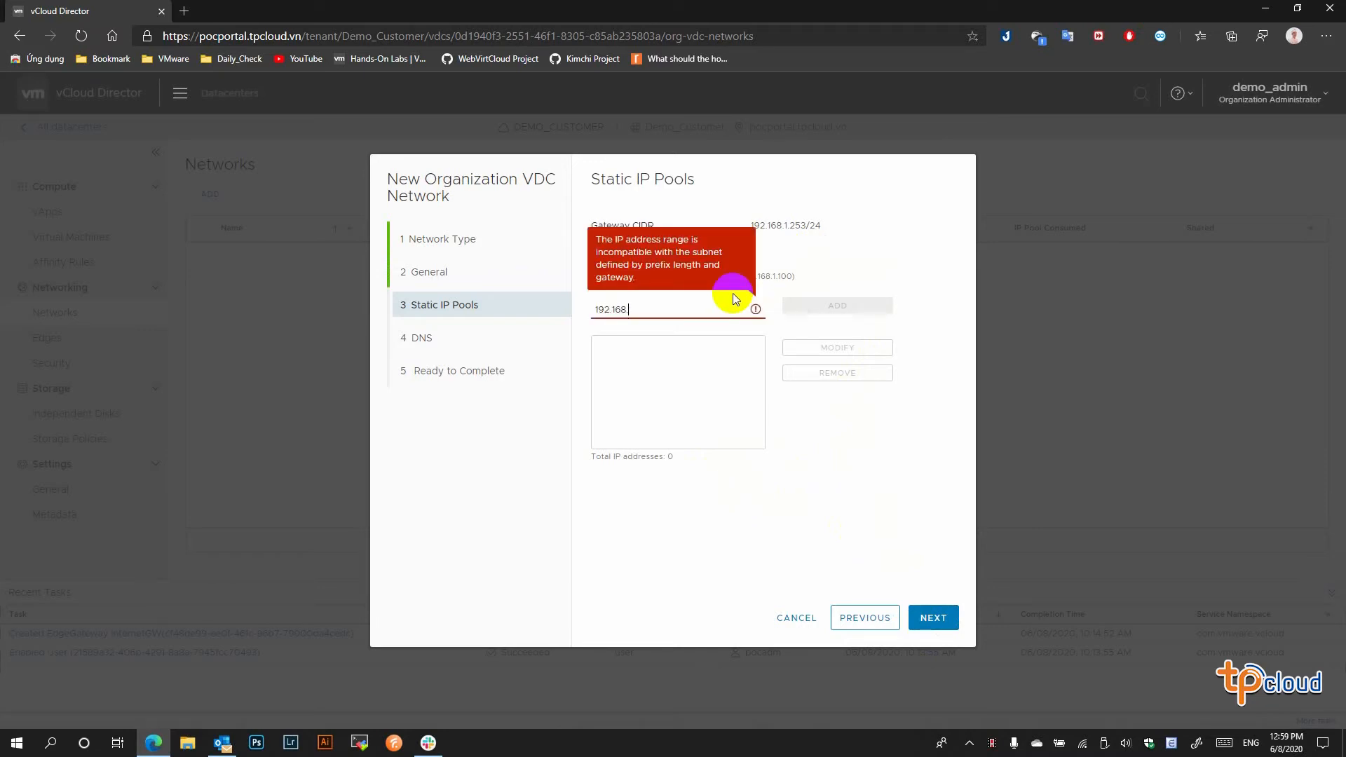
type("1.200")
key("BackSpace")
key("BackSpace")
key("BackSpace")
type("100-19")
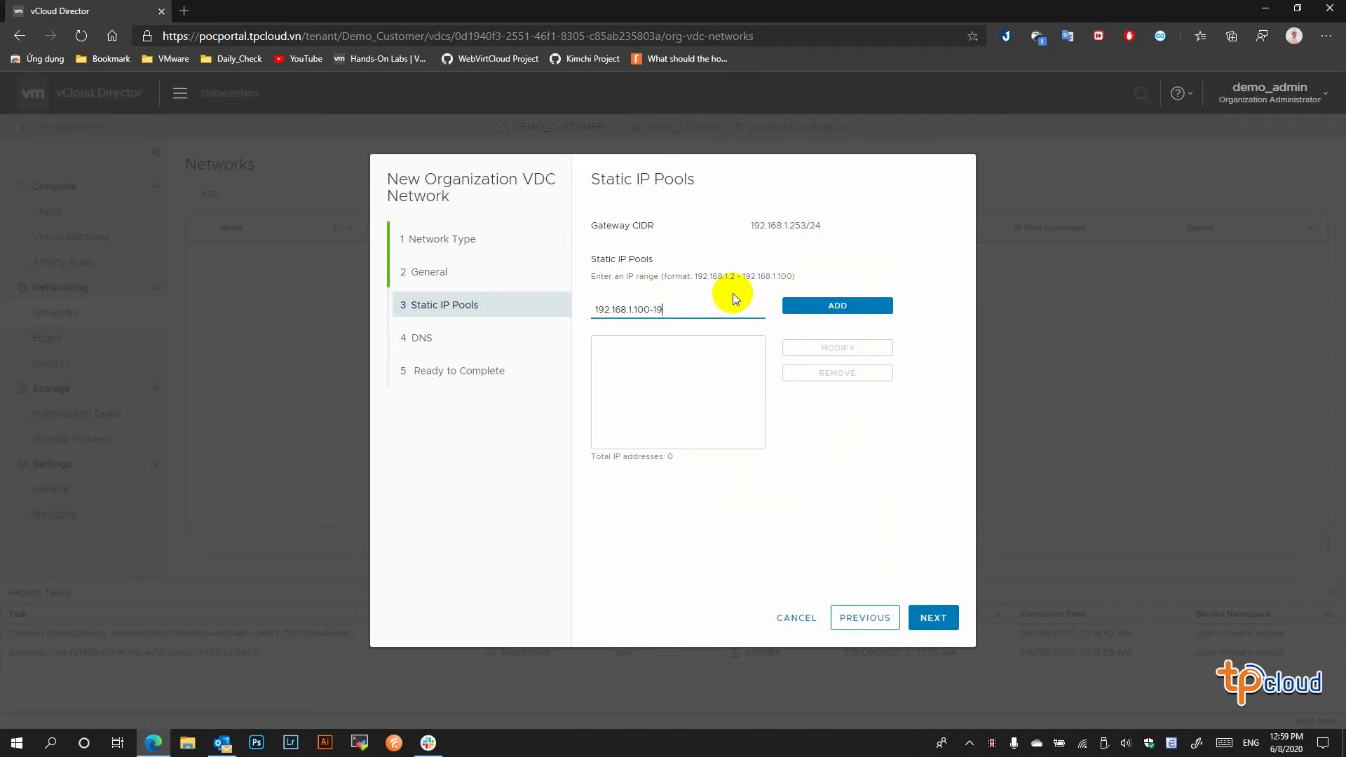
type("2.168.1.2")
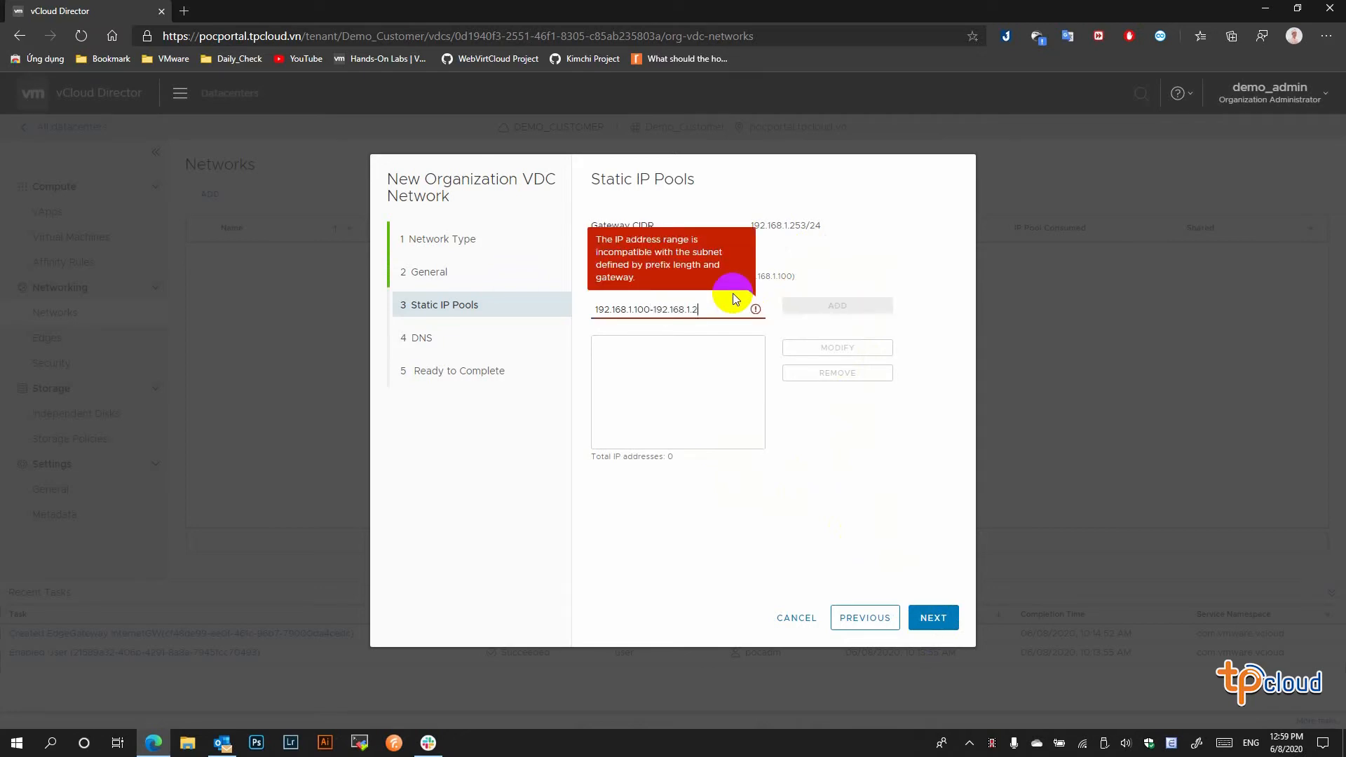
type("00")
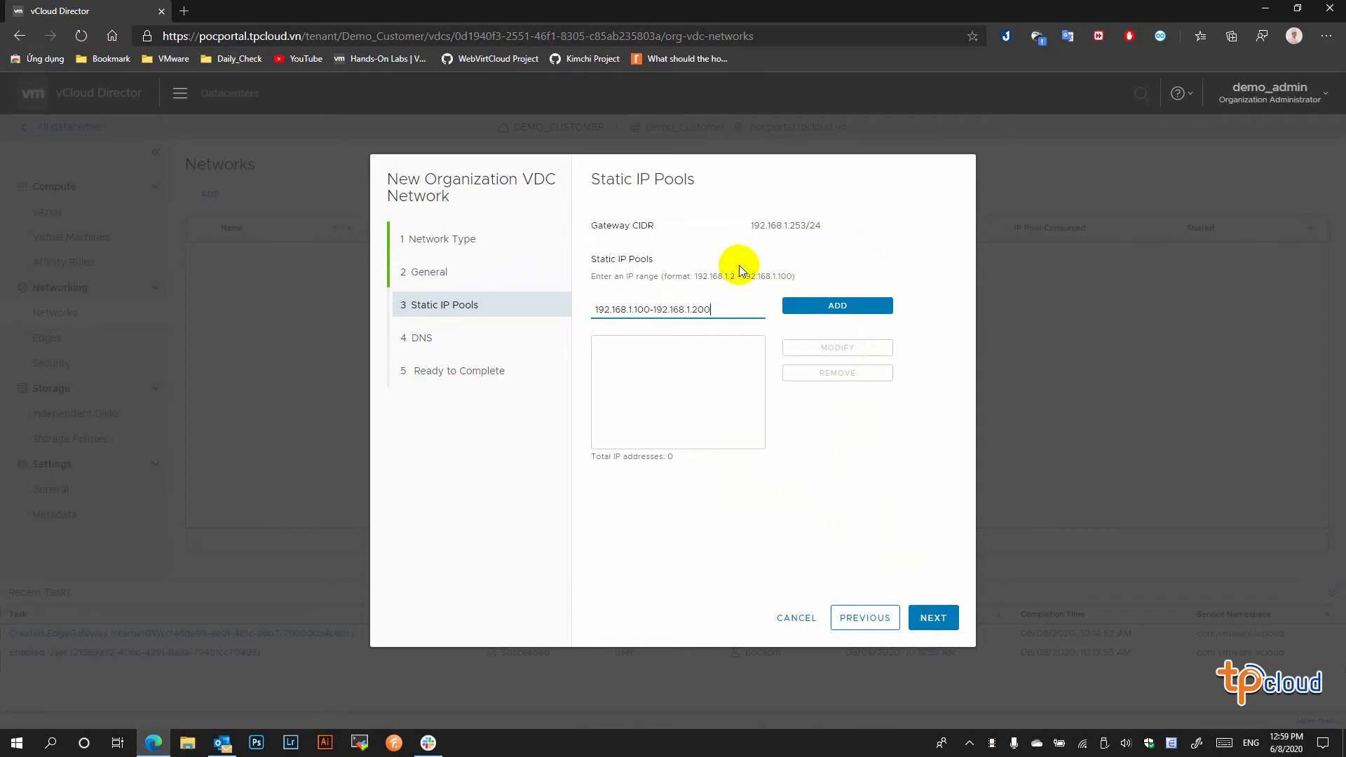
left_click(831, 304)
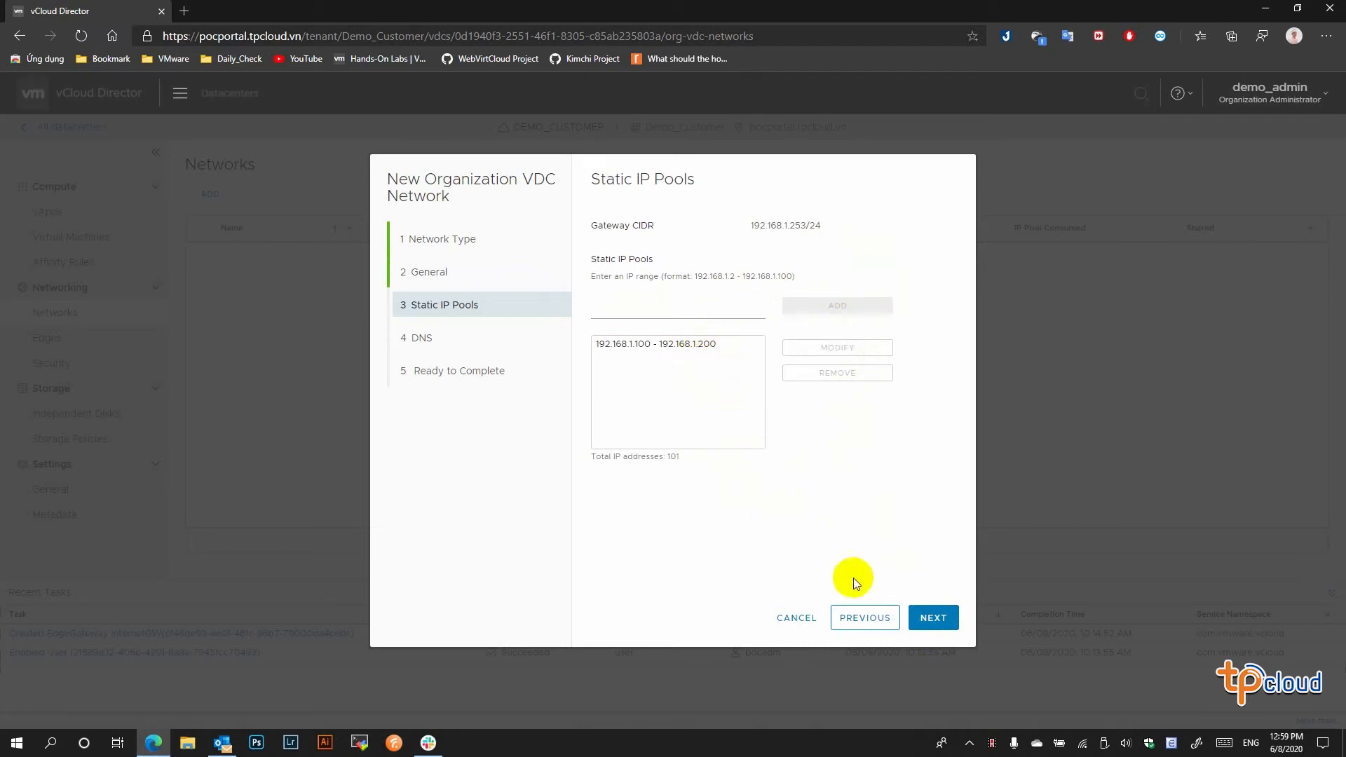
left_click(934, 617)
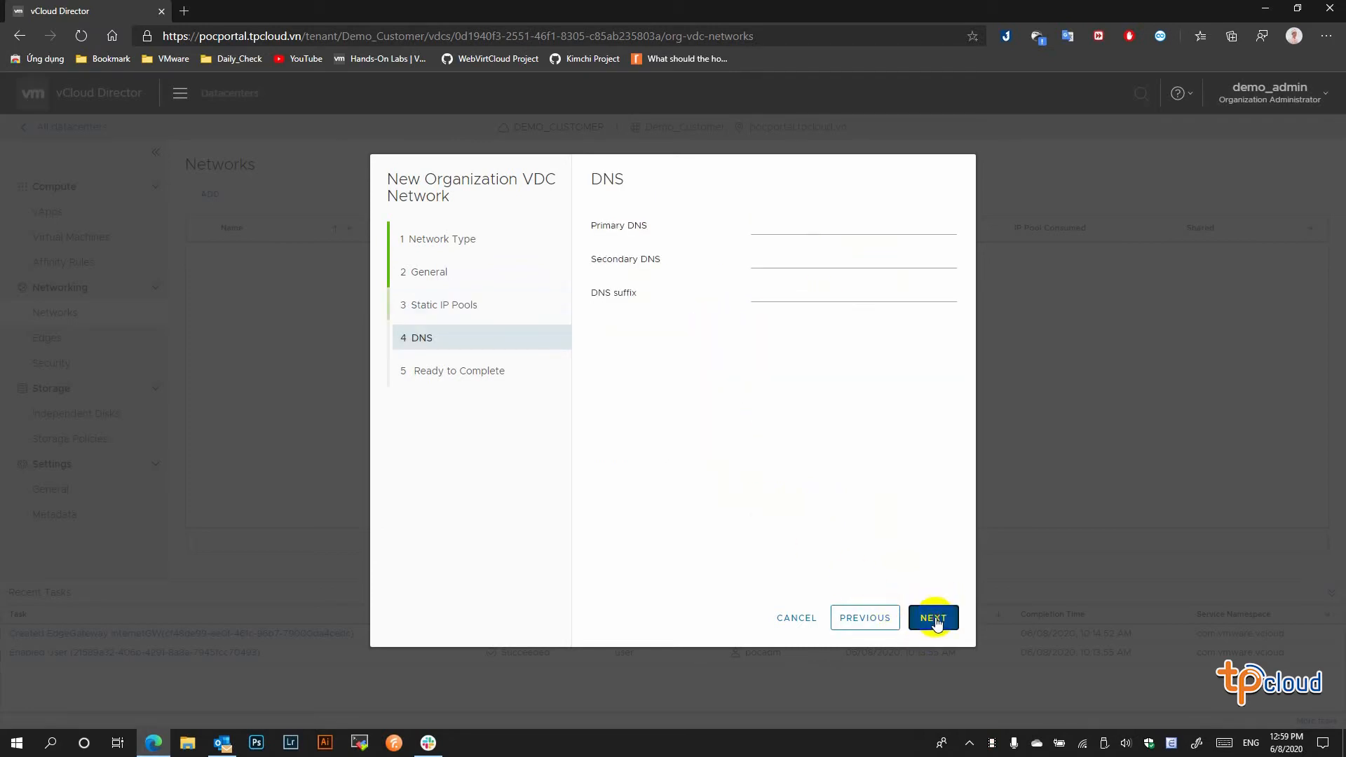
- Set the primary DNS to 192.168.1.253 and the DNS suffix to demo.lab, and finish creating the network
left_click(799, 226)
type("192.16")
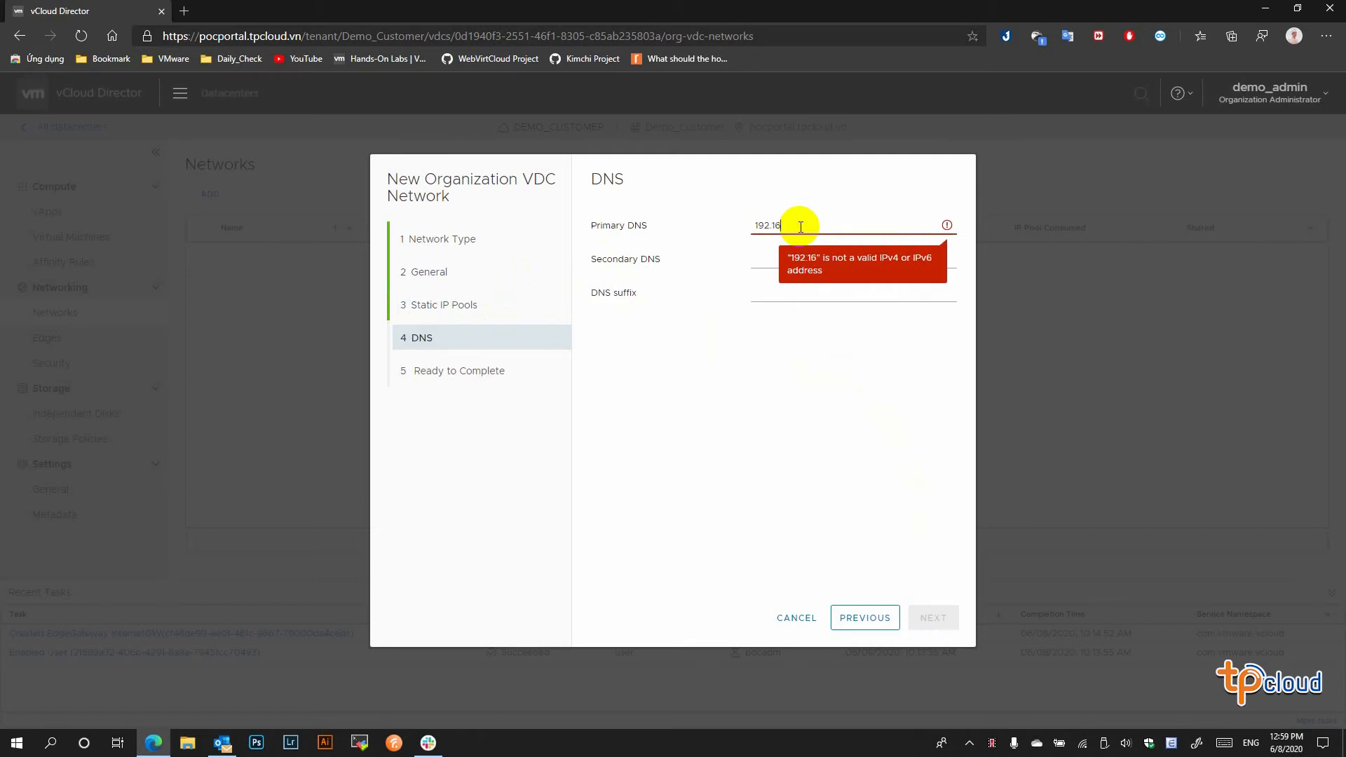
type("8.1.253")
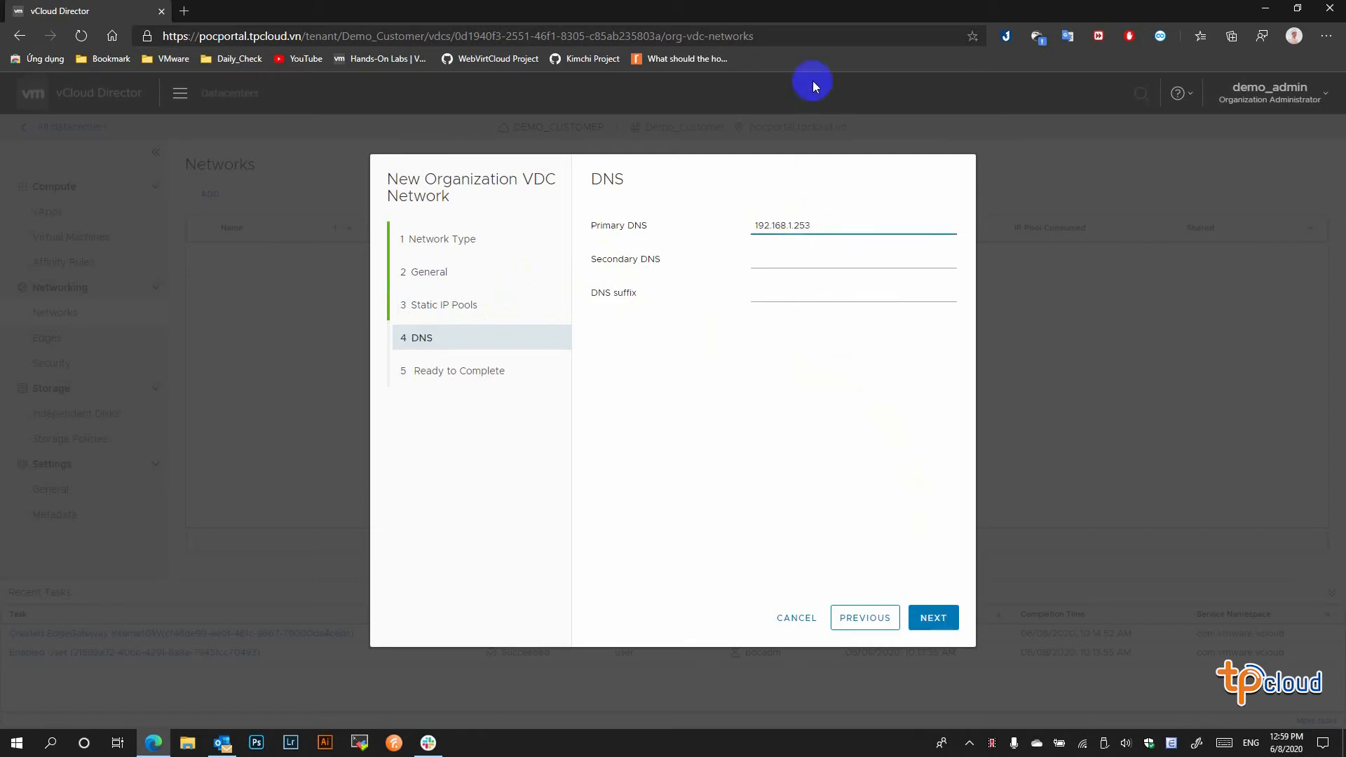
left_click(820, 293)
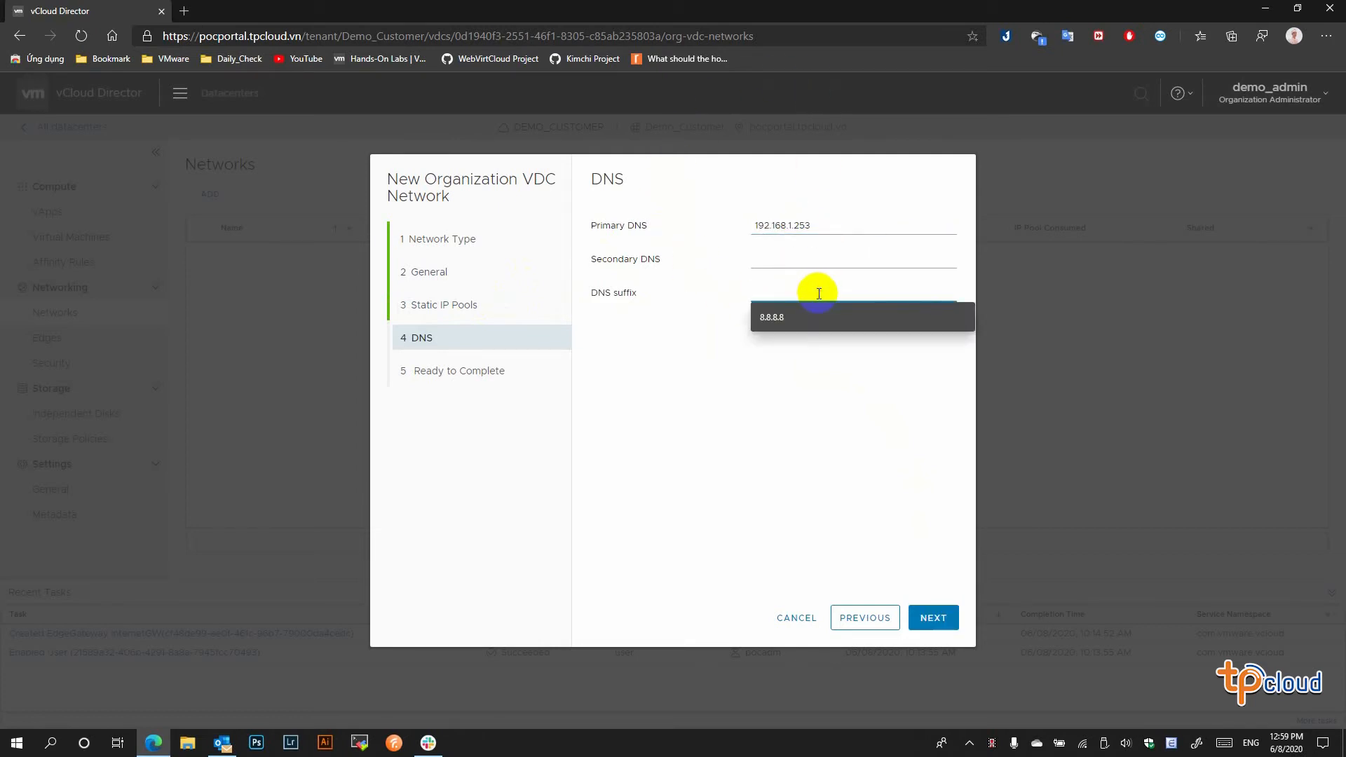
type("demo.lab")
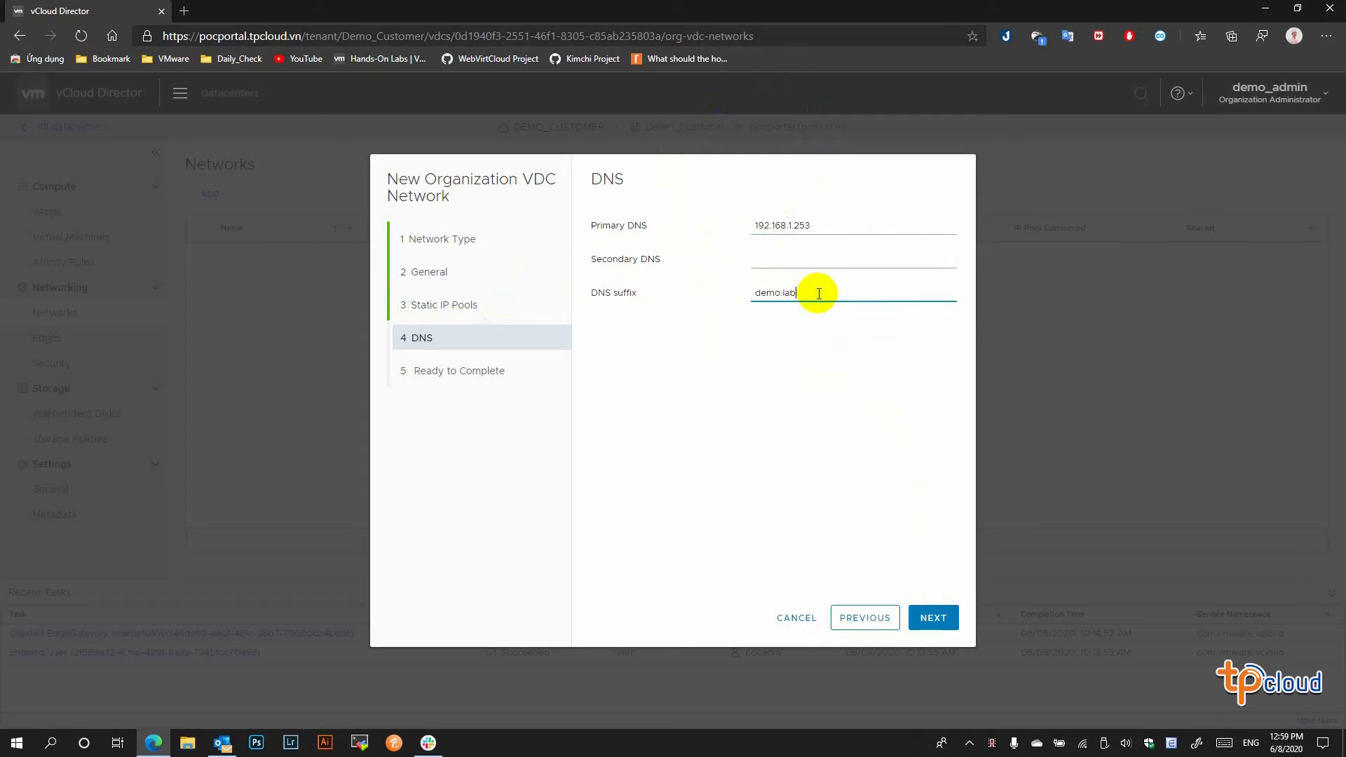
left_click(932, 620)
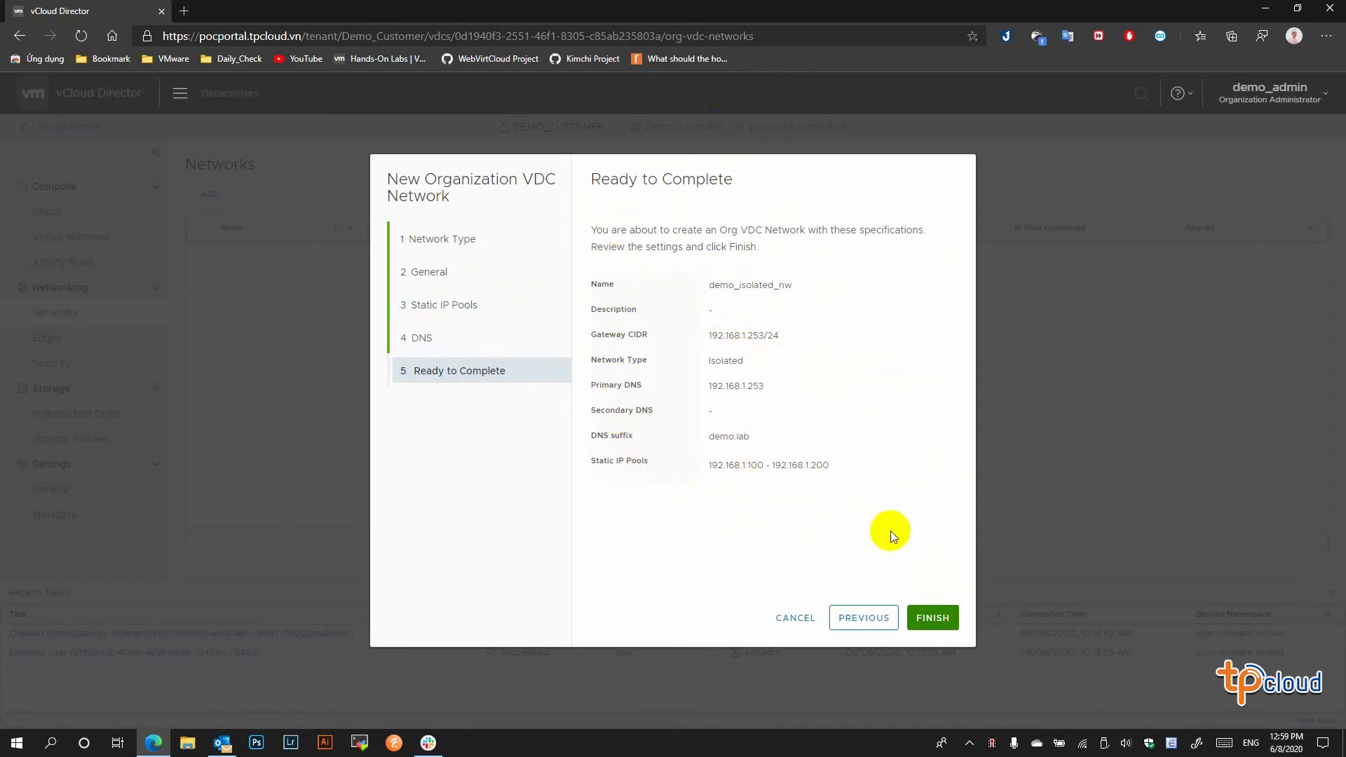
left_click(931, 618)
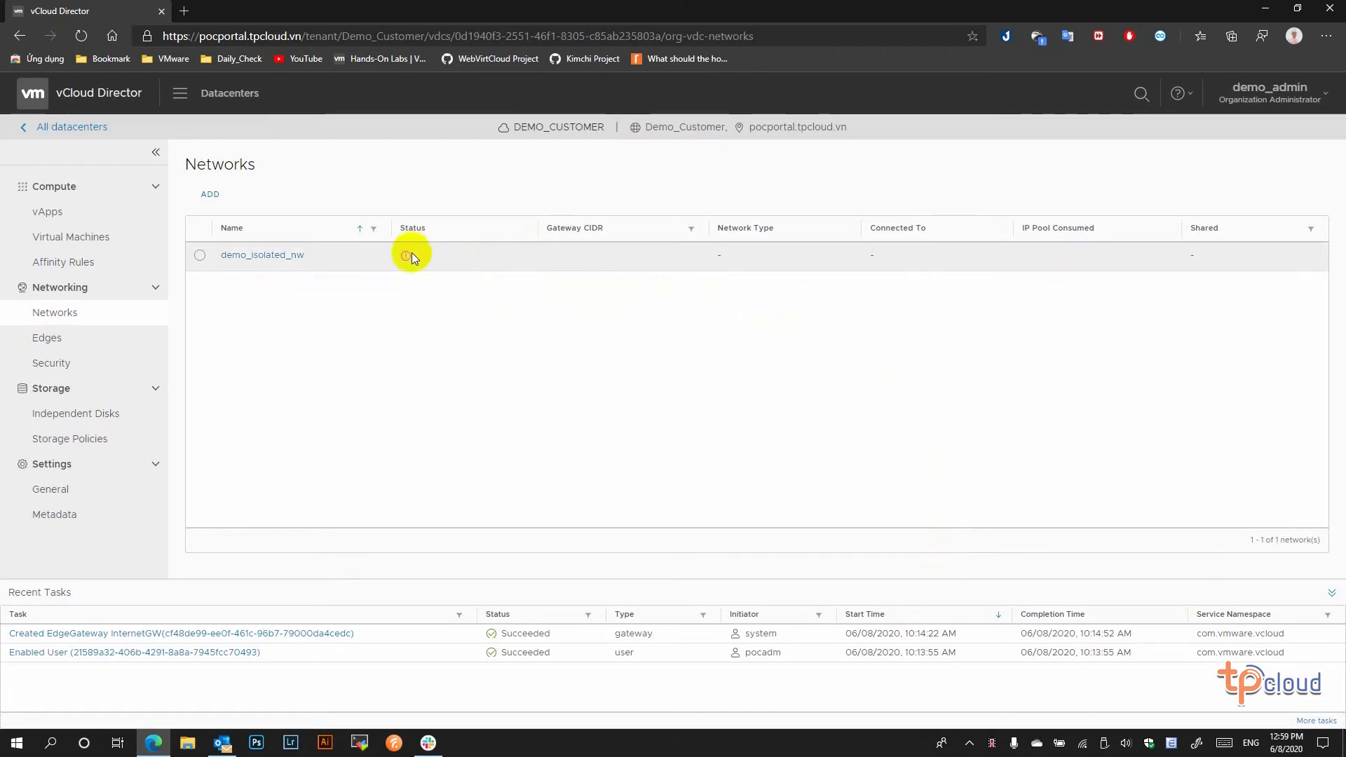
- Start another new organization VDC network in the DEMO_CUSTOMER datacenter, choosing the Routed network type
mouse_move(410, 257)
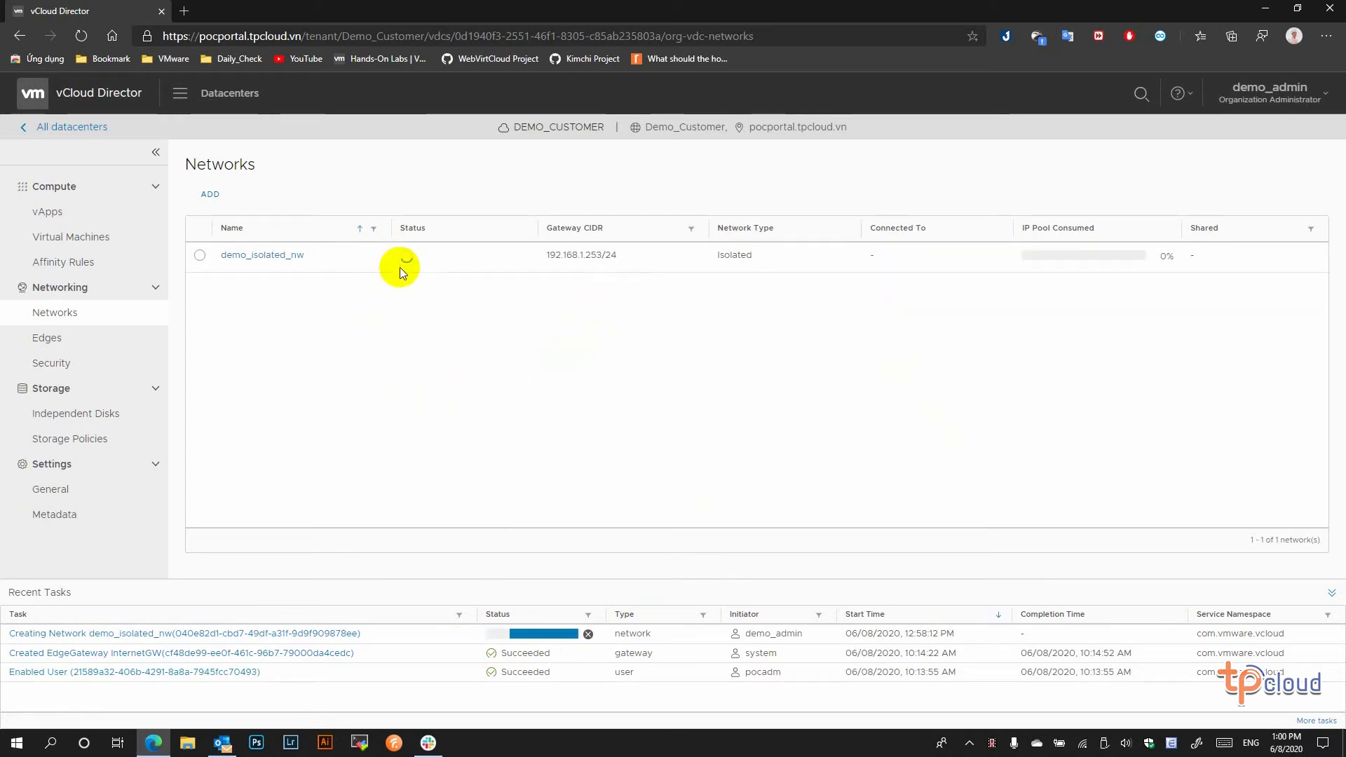
left_click(212, 197)
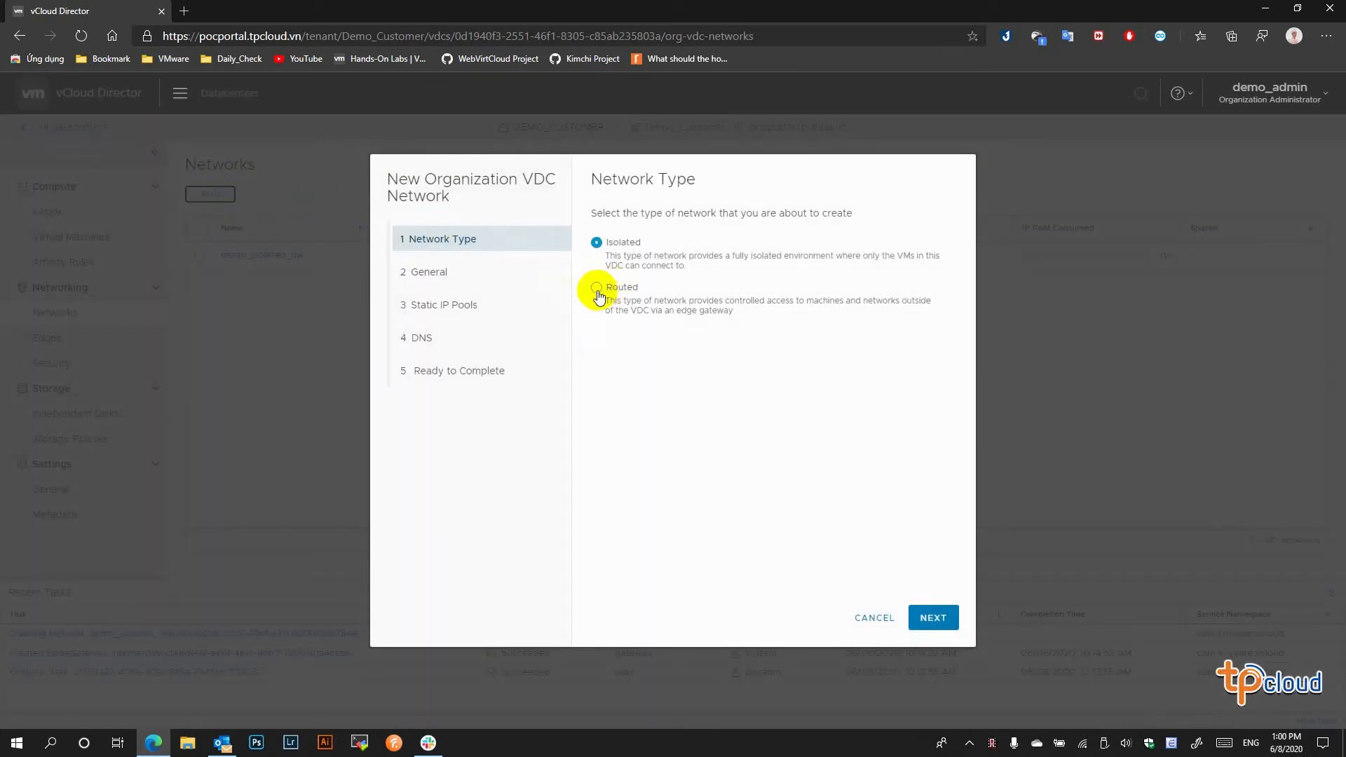
left_click(608, 289)
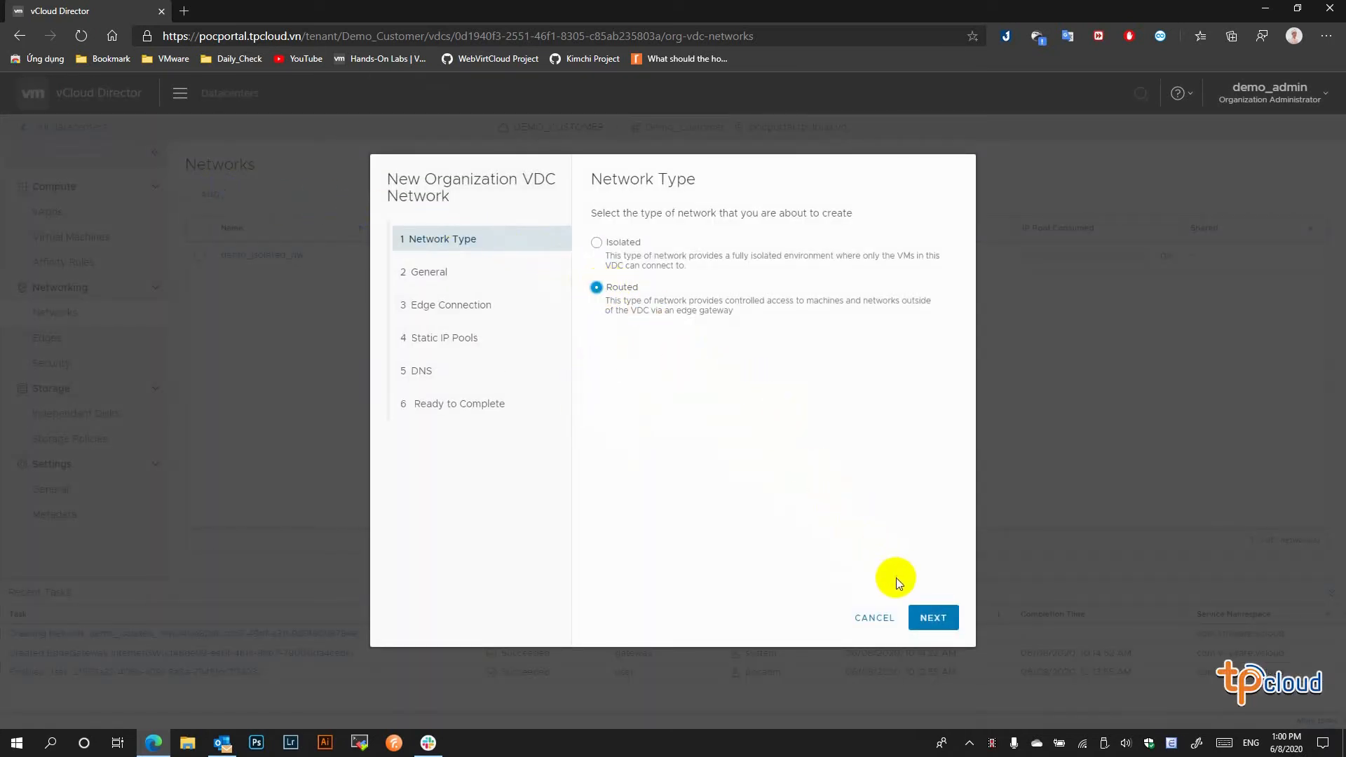
left_click(932, 617)
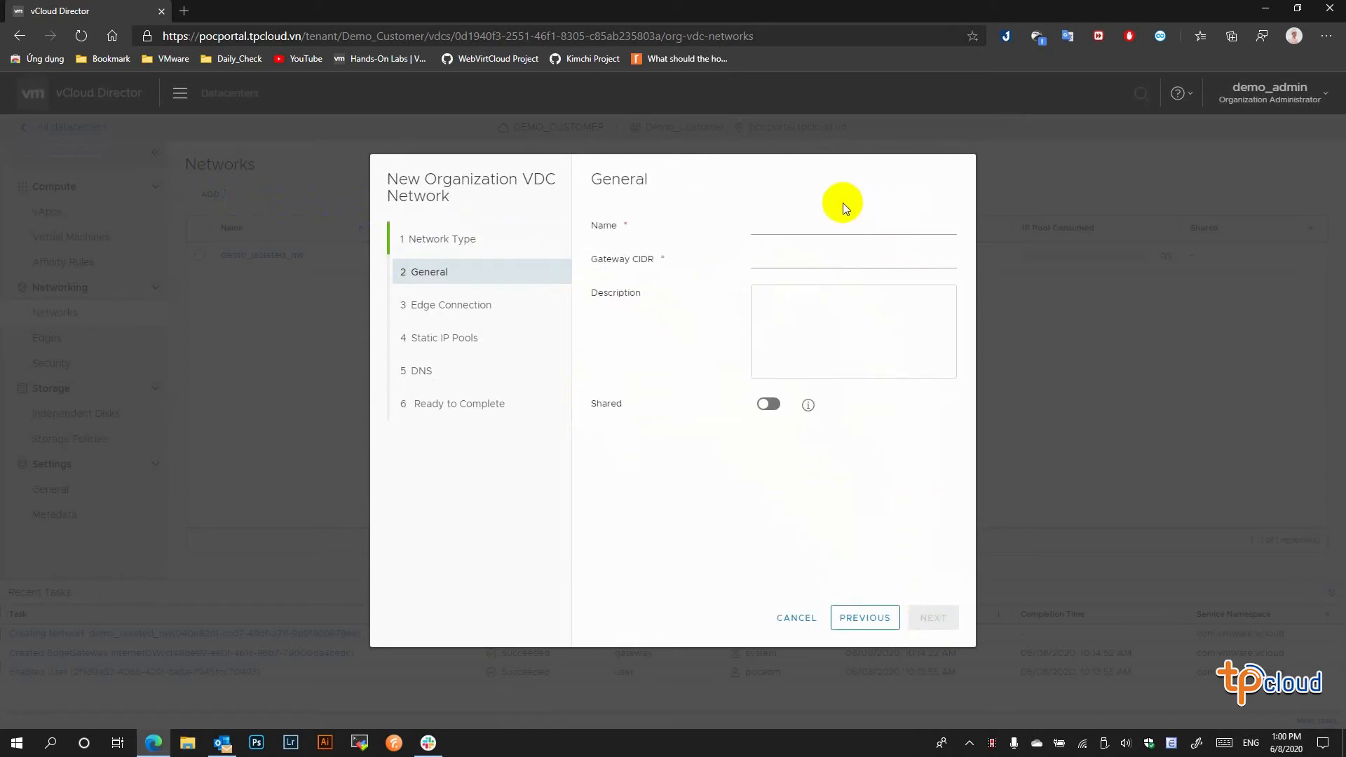
- Name the routed network demo-routed-nw with gateway CIDR 10.11.19.253/24, leaving the description empty and sharing off
left_click(822, 222)
type("demo-routed-nw")
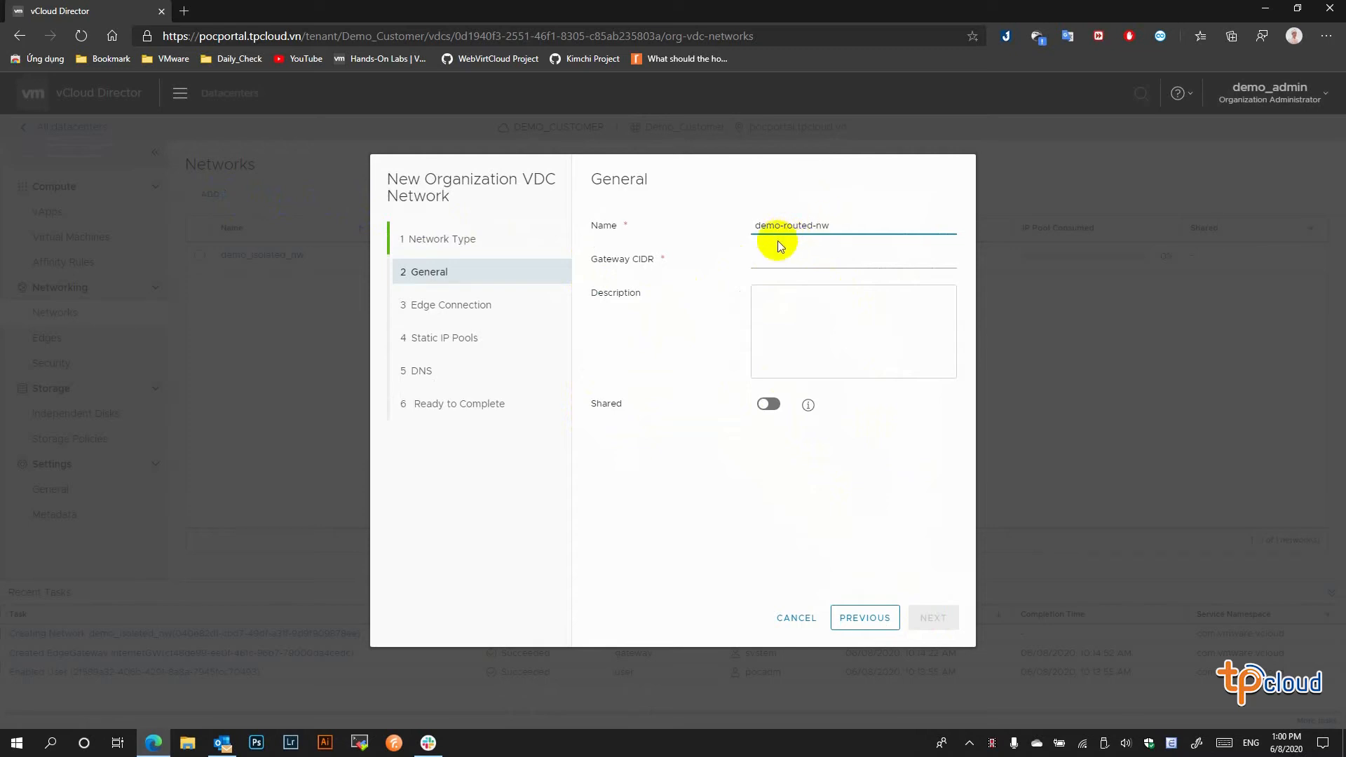
left_click(780, 258)
type("10.")
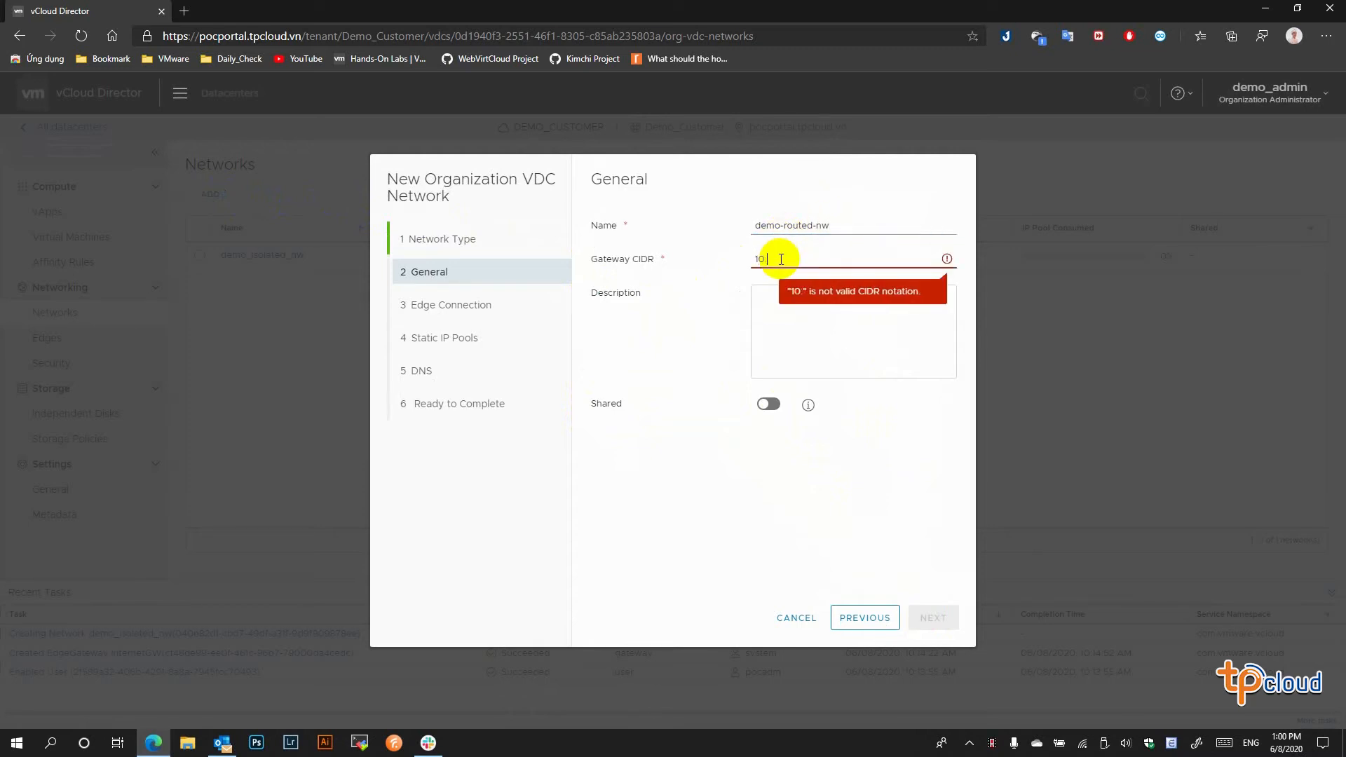
type("11.19.253/24")
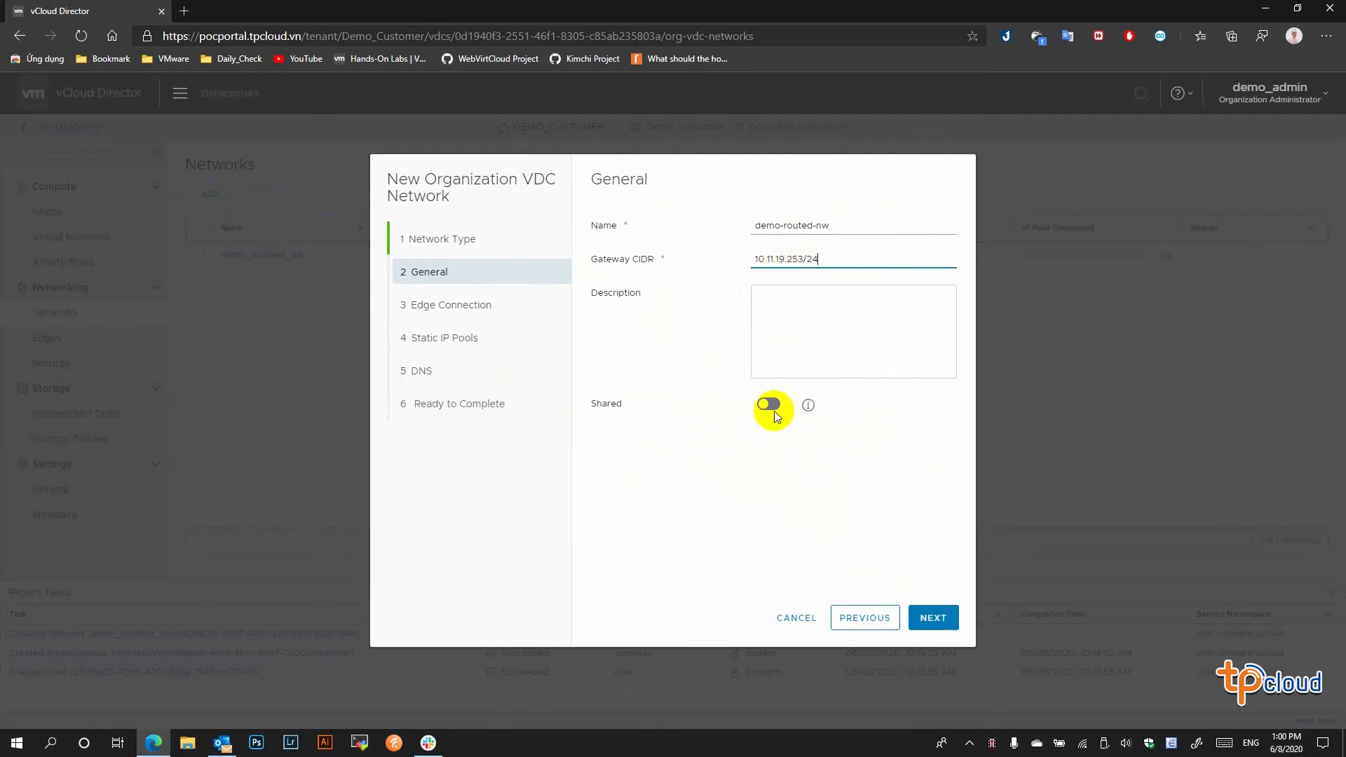
left_click(934, 619)
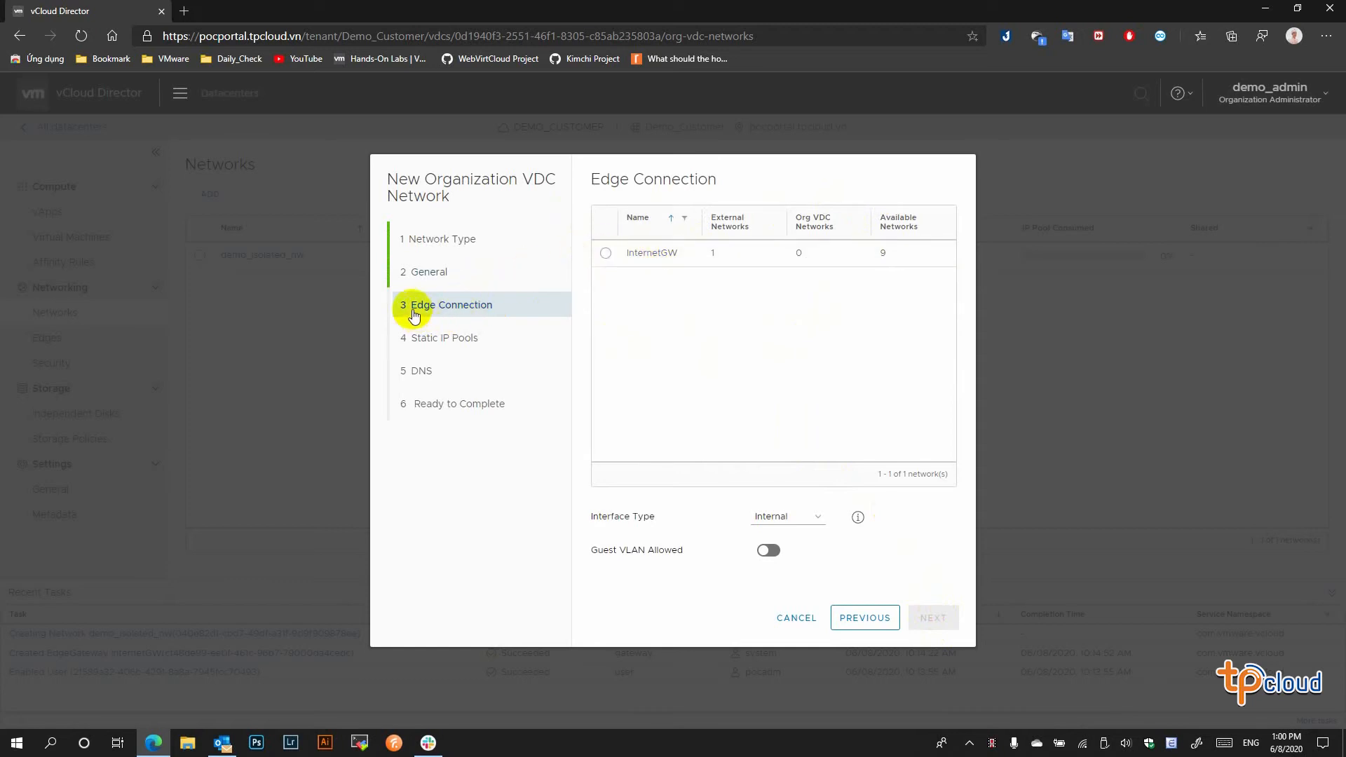
- Connect the routed network to the InternetGW edge gateway with the Internal interface type and guest VLAN off
left_click(606, 254)
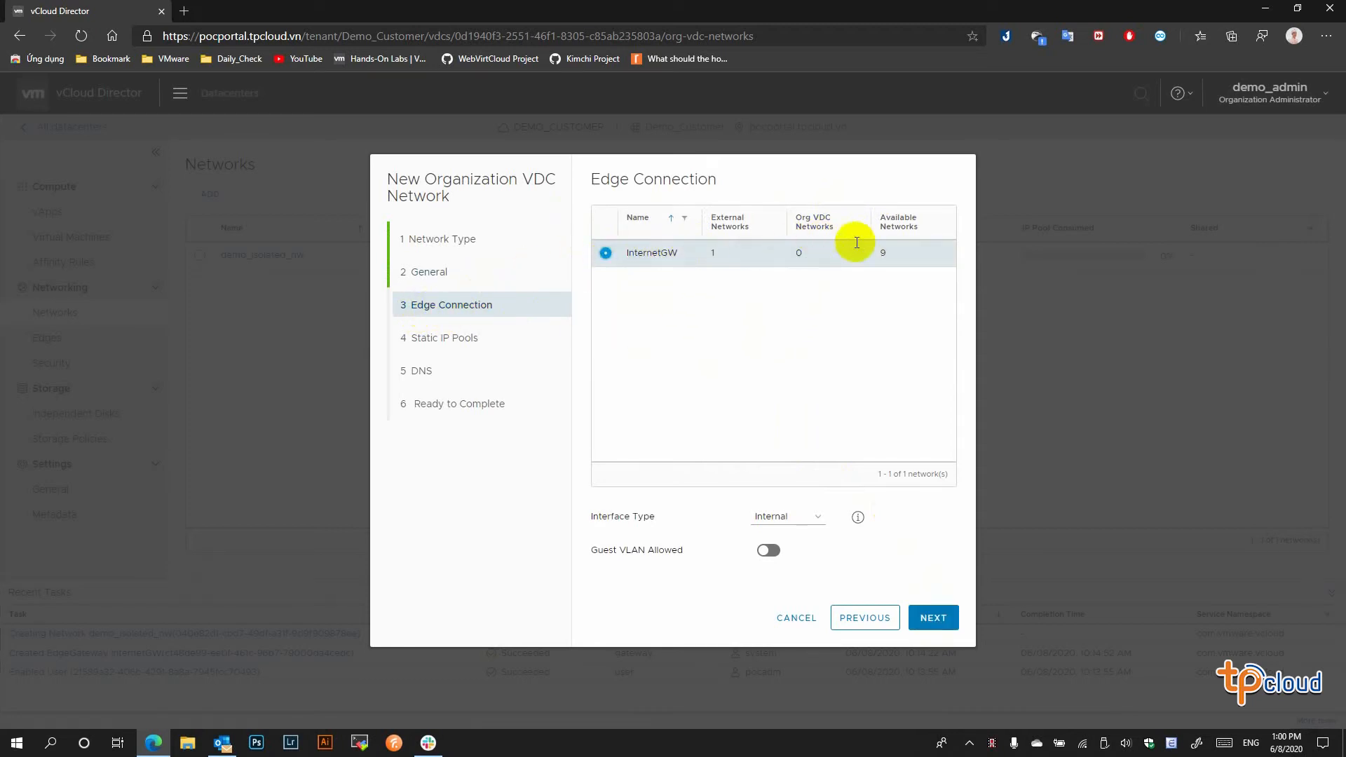
left_click(817, 518)
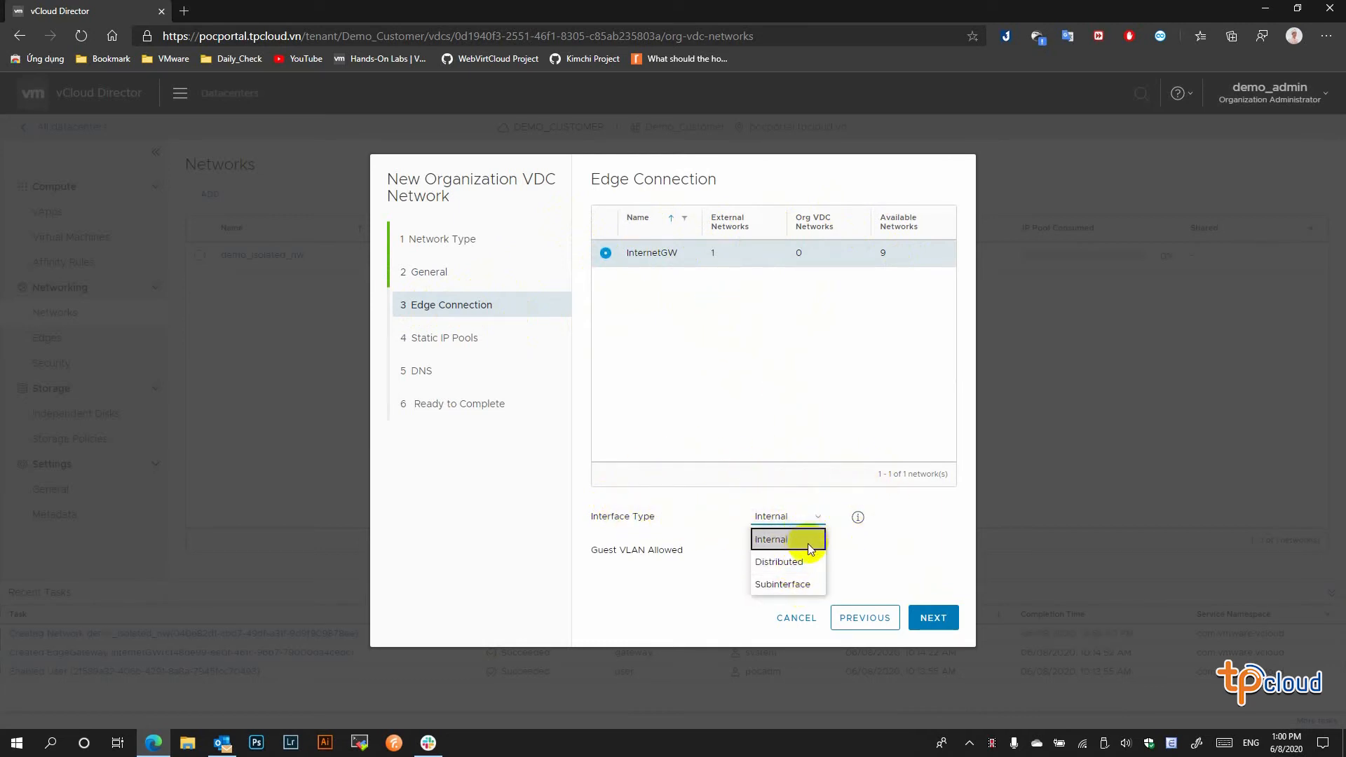
left_click(822, 523)
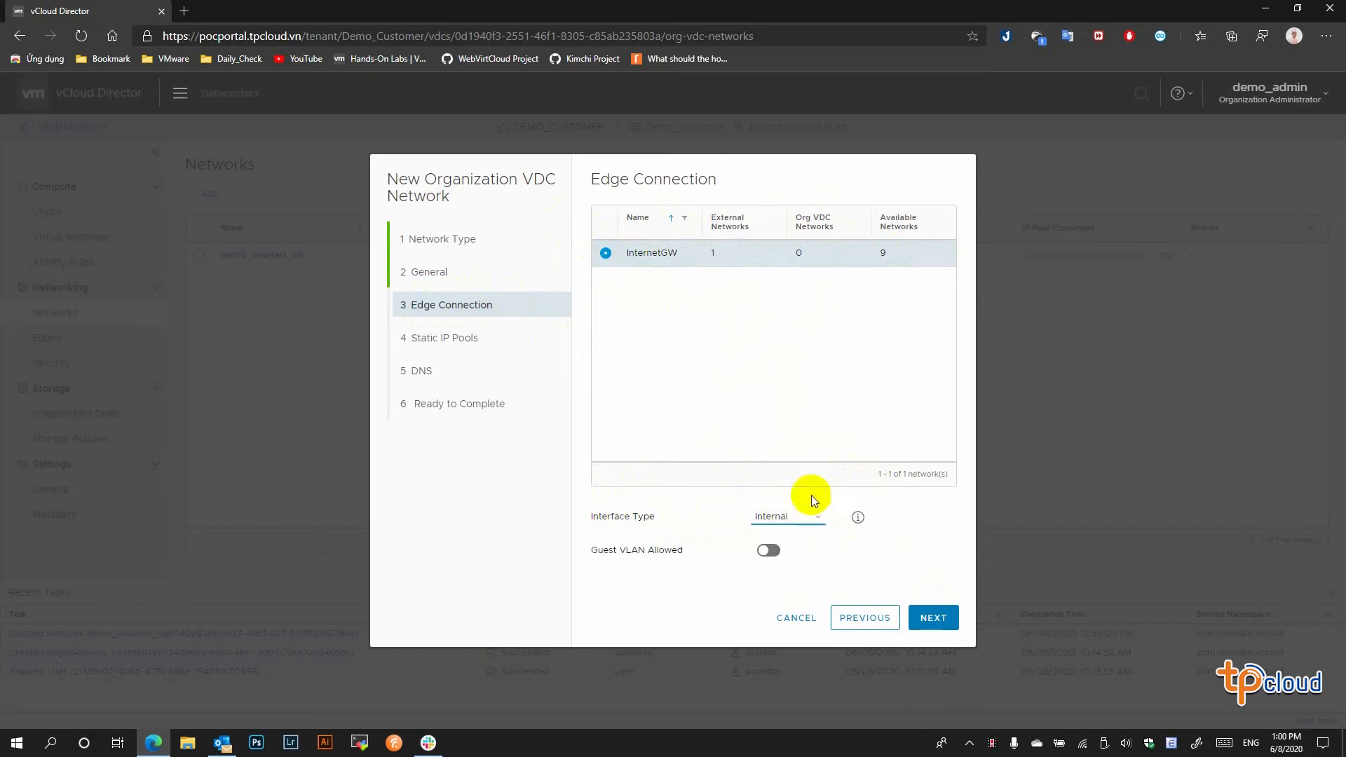
left_click(918, 620)
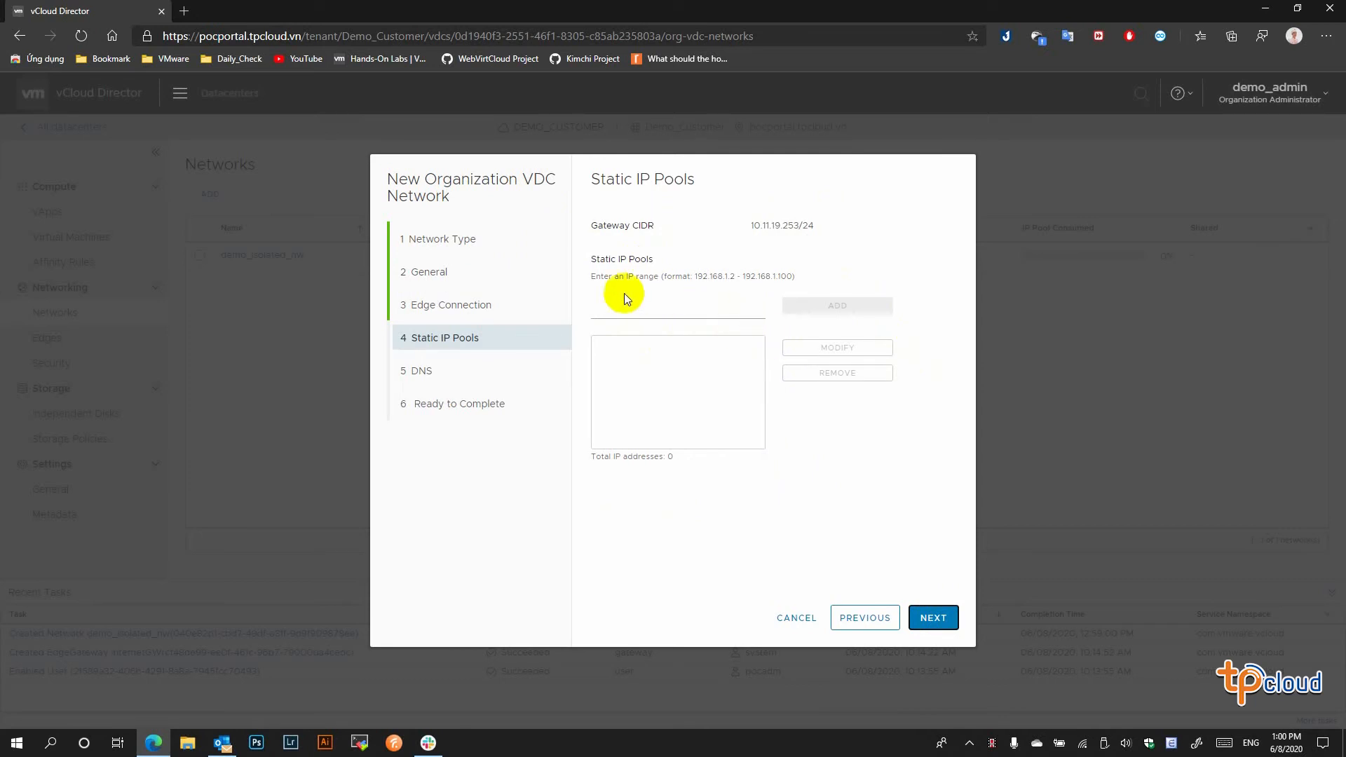
- Add the static IP pool range 10.11.19.100-10.11.19.200 to the routed network
left_click(656, 306)
type("1")
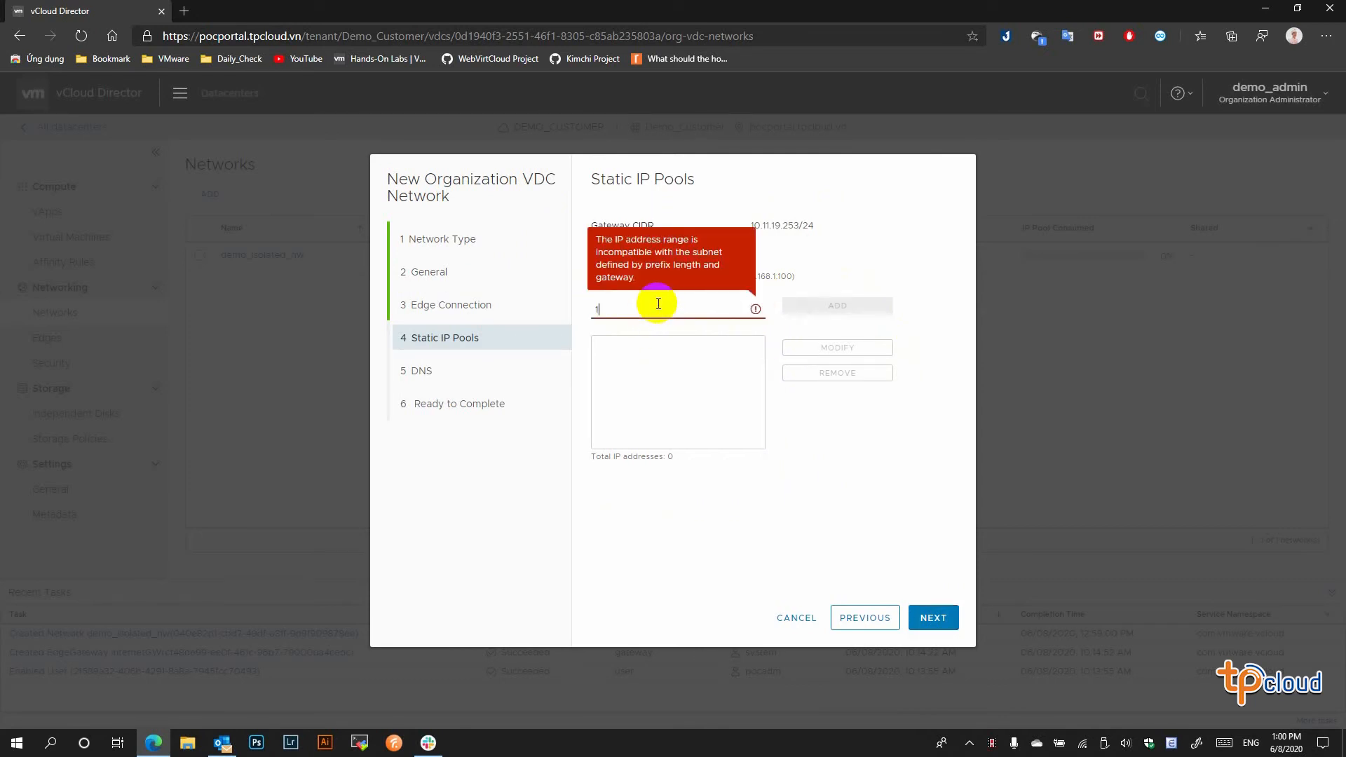
type("0.11.19.100")
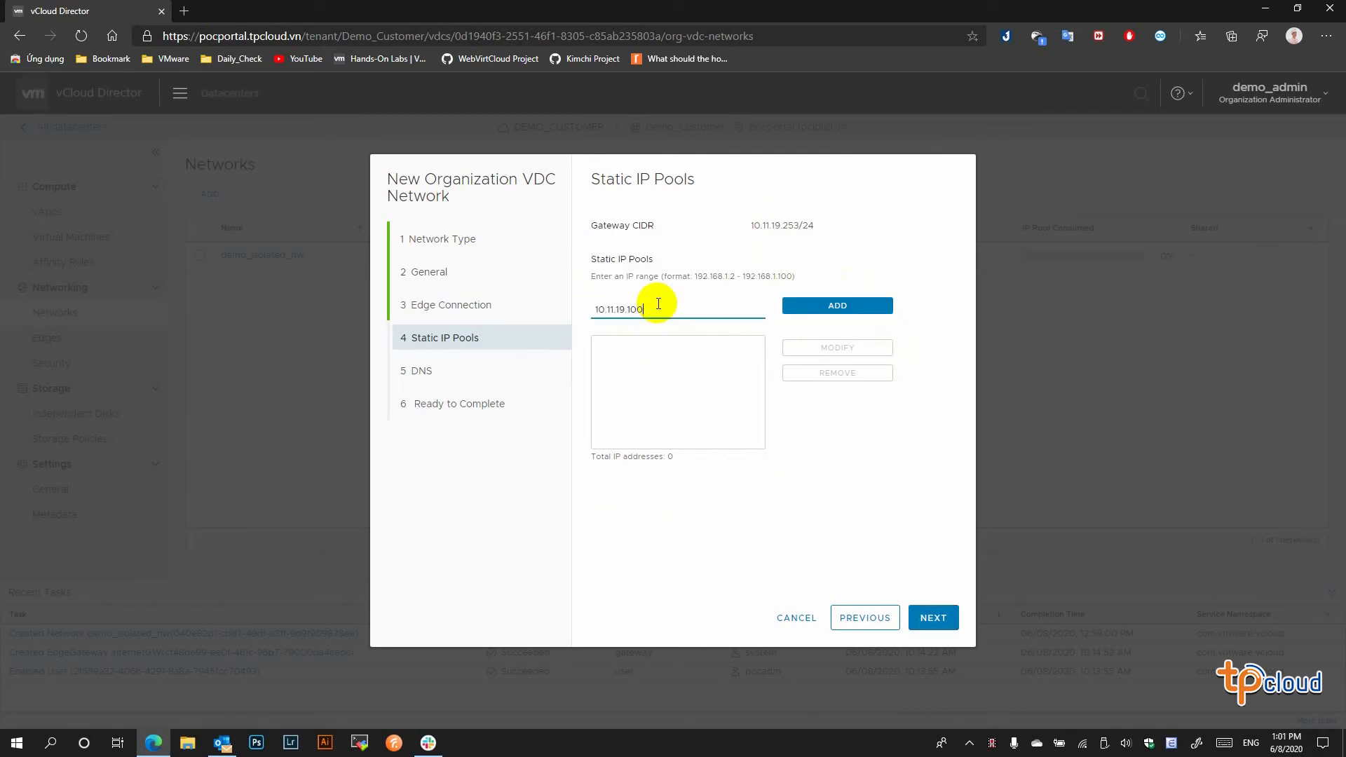
type("-10.11.19")
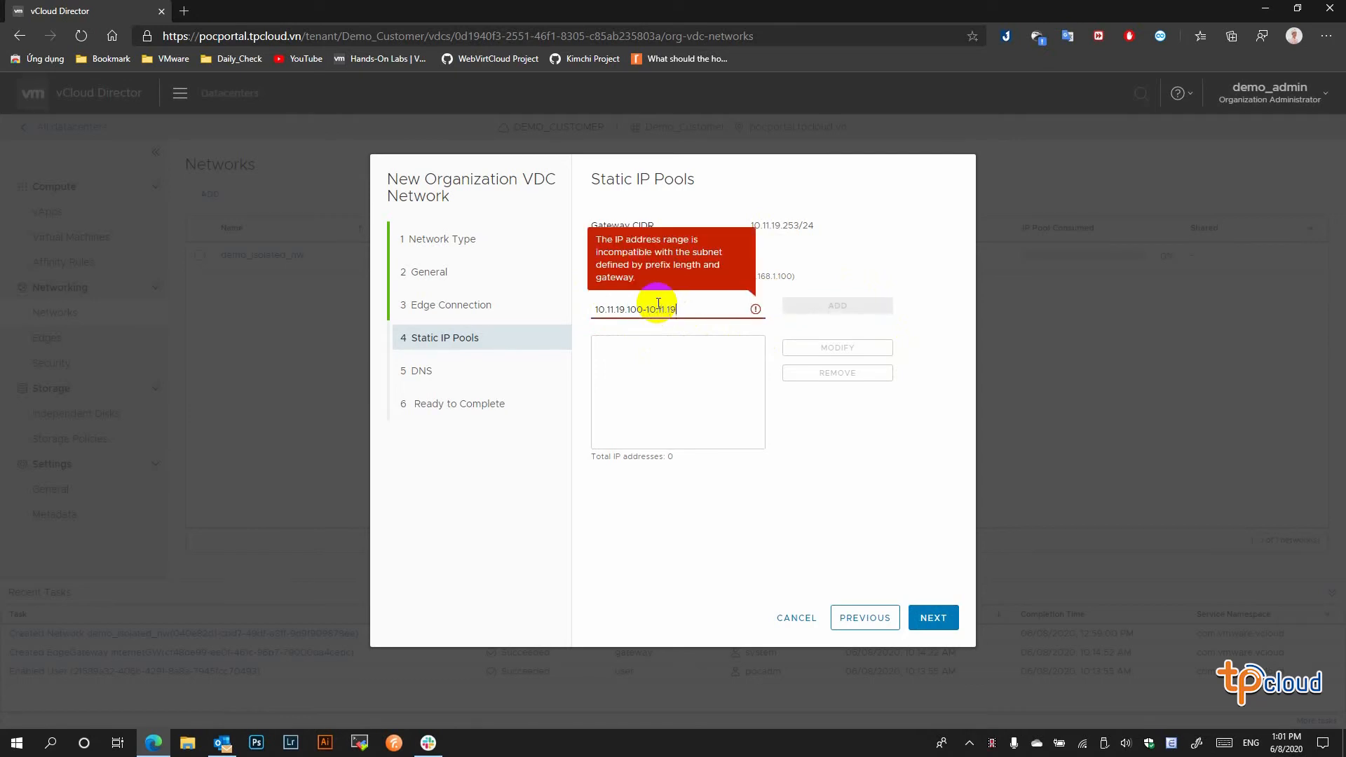
type(".200")
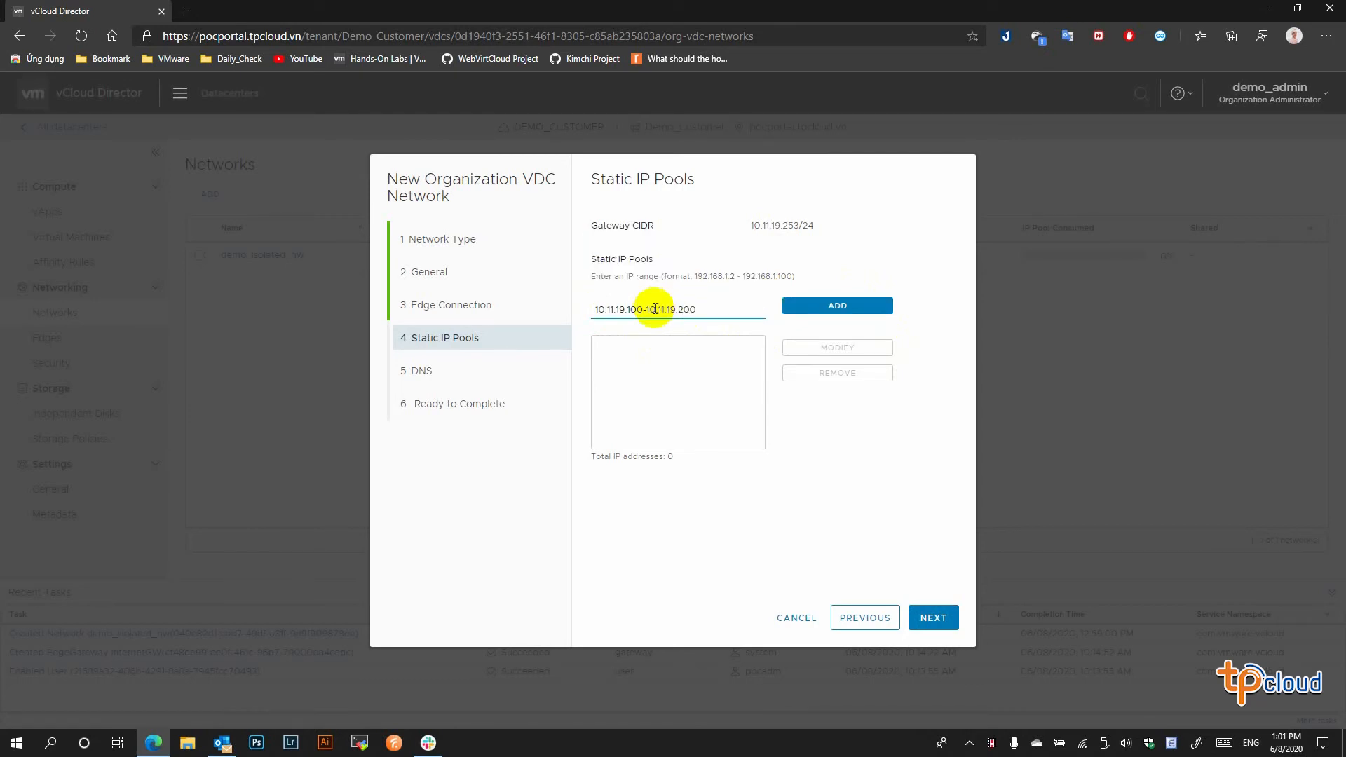
left_click(843, 308)
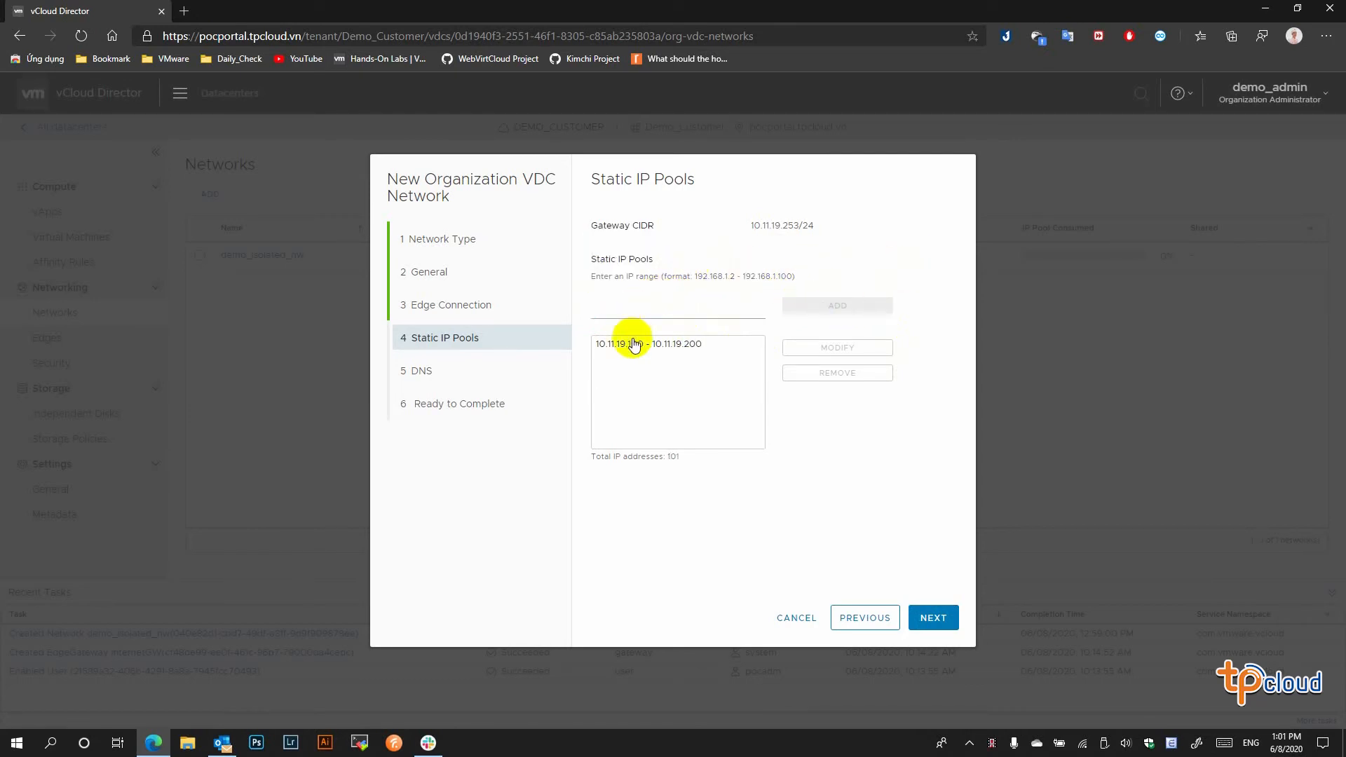
left_click(926, 626)
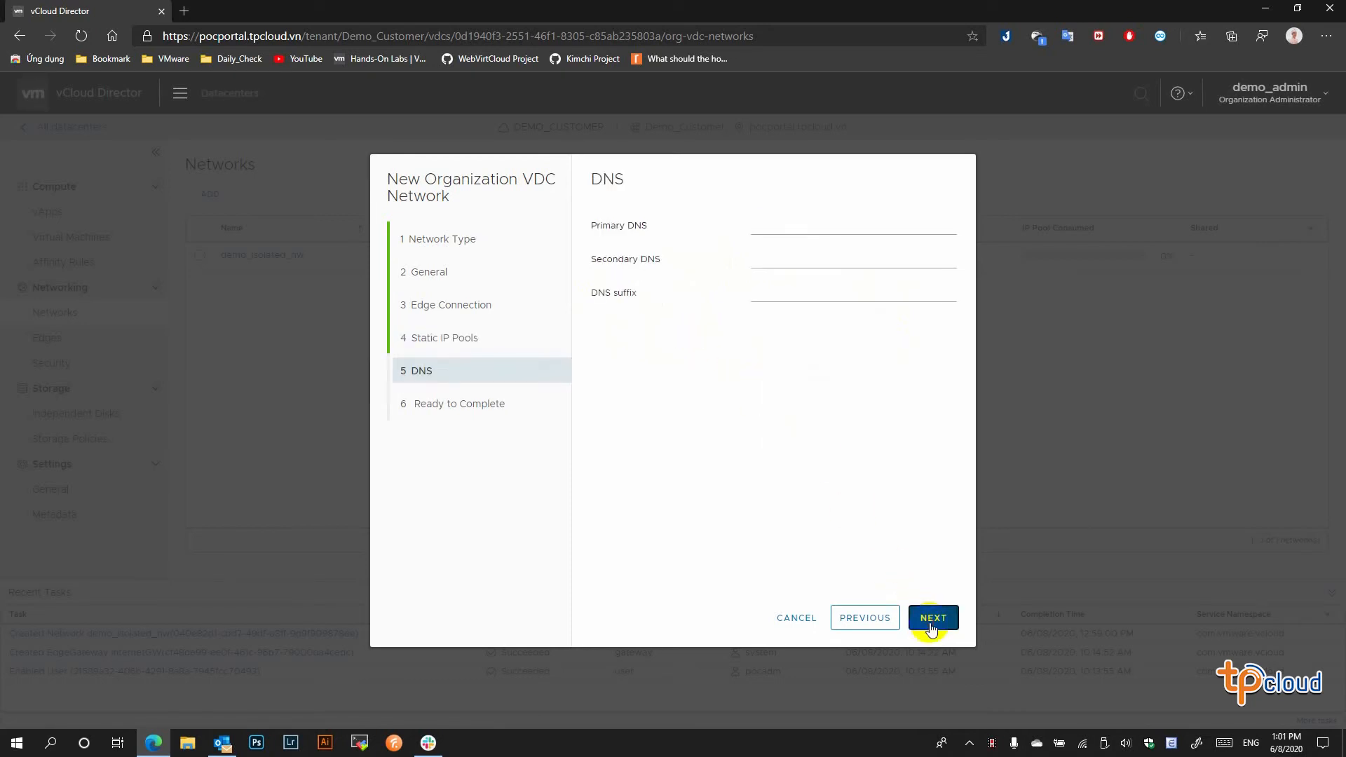
- Set the primary DNS to 8.8.8.8 and finish creating the routed network
left_click(828, 227)
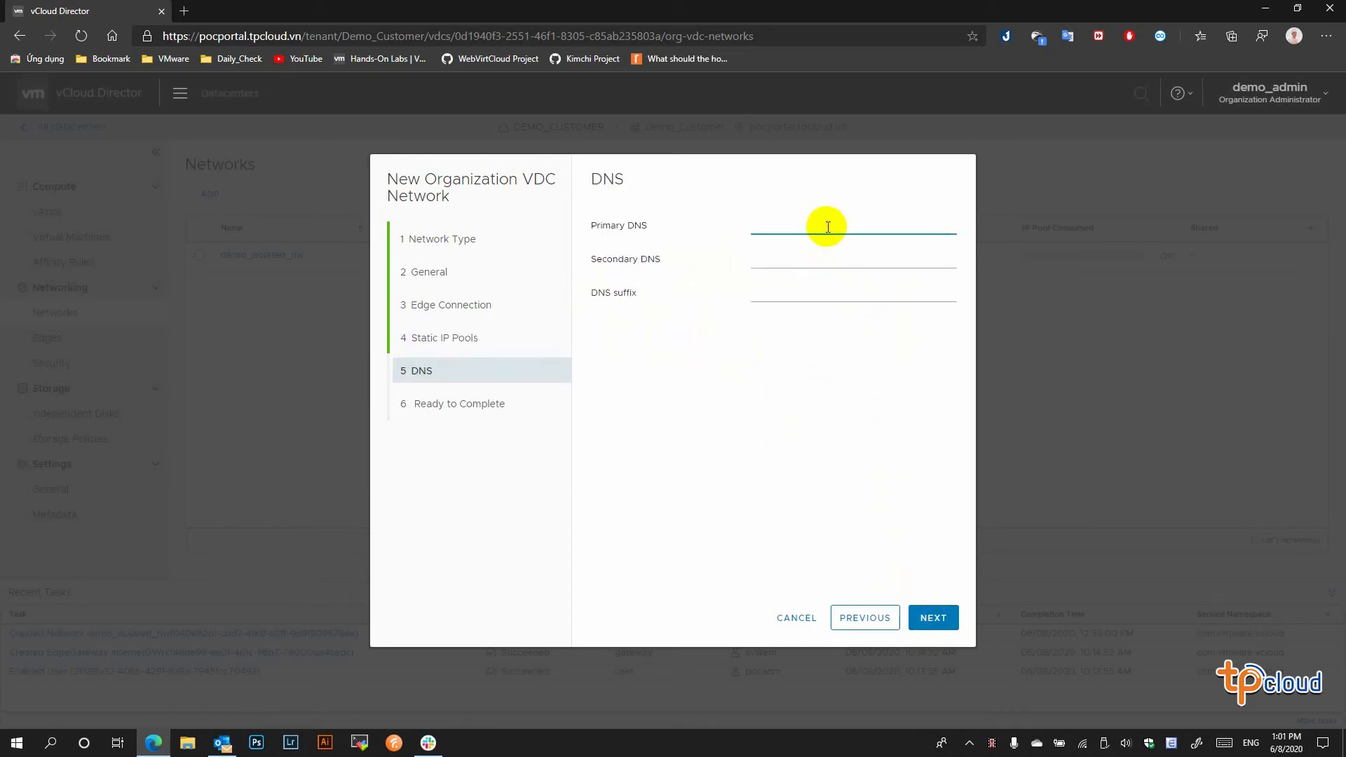
type("8.8.8.8")
left_click(926, 618)
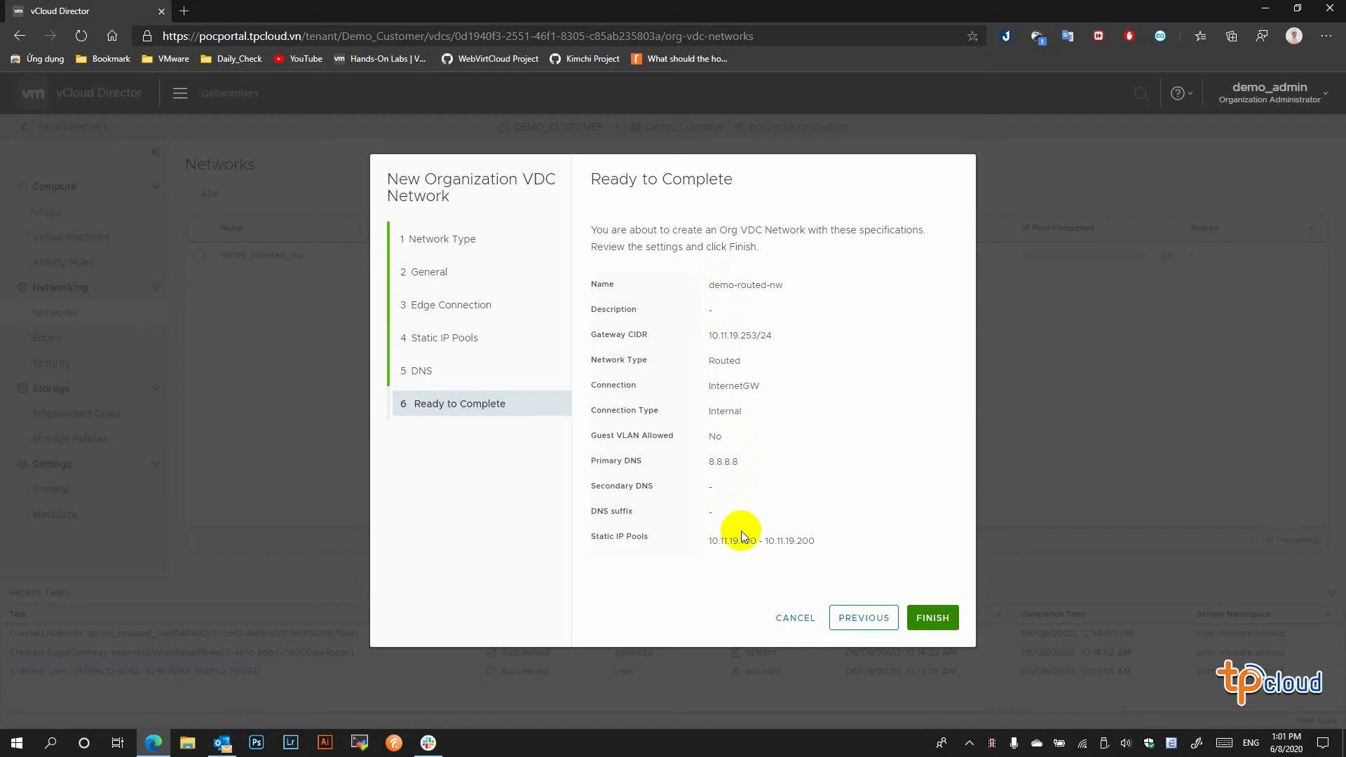
left_click(926, 621)
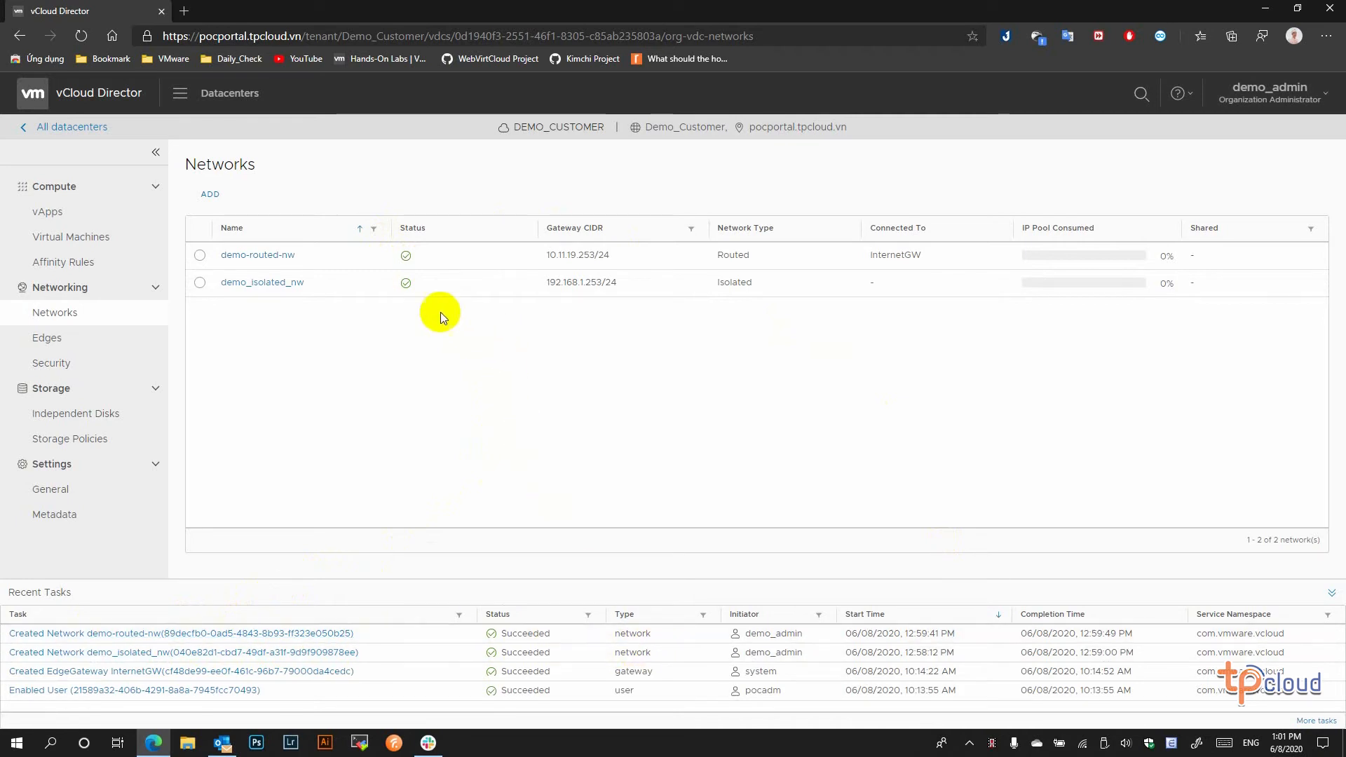
- Examine the editable general settings and edge gateway connection options of demo_isolated_nw, closing the editor without saving
left_click(266, 282)
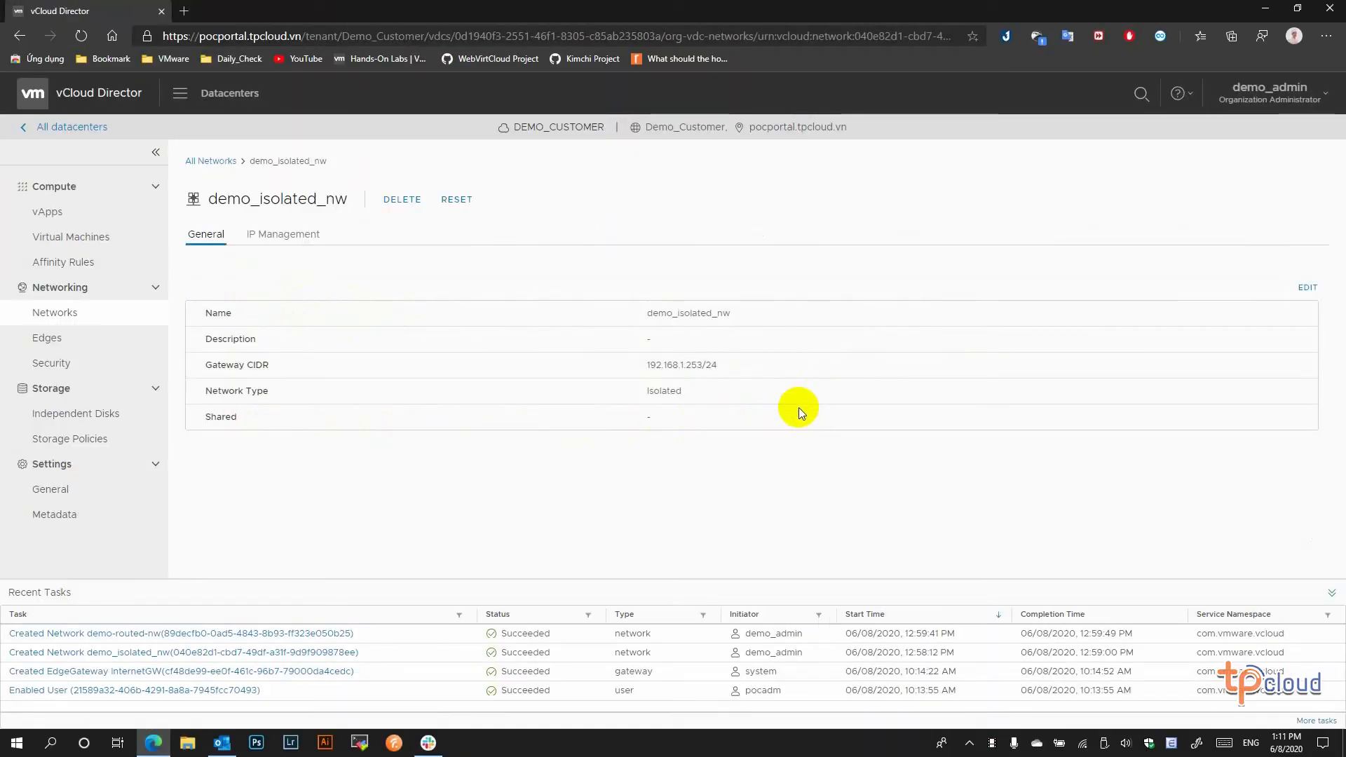
left_click(1300, 288)
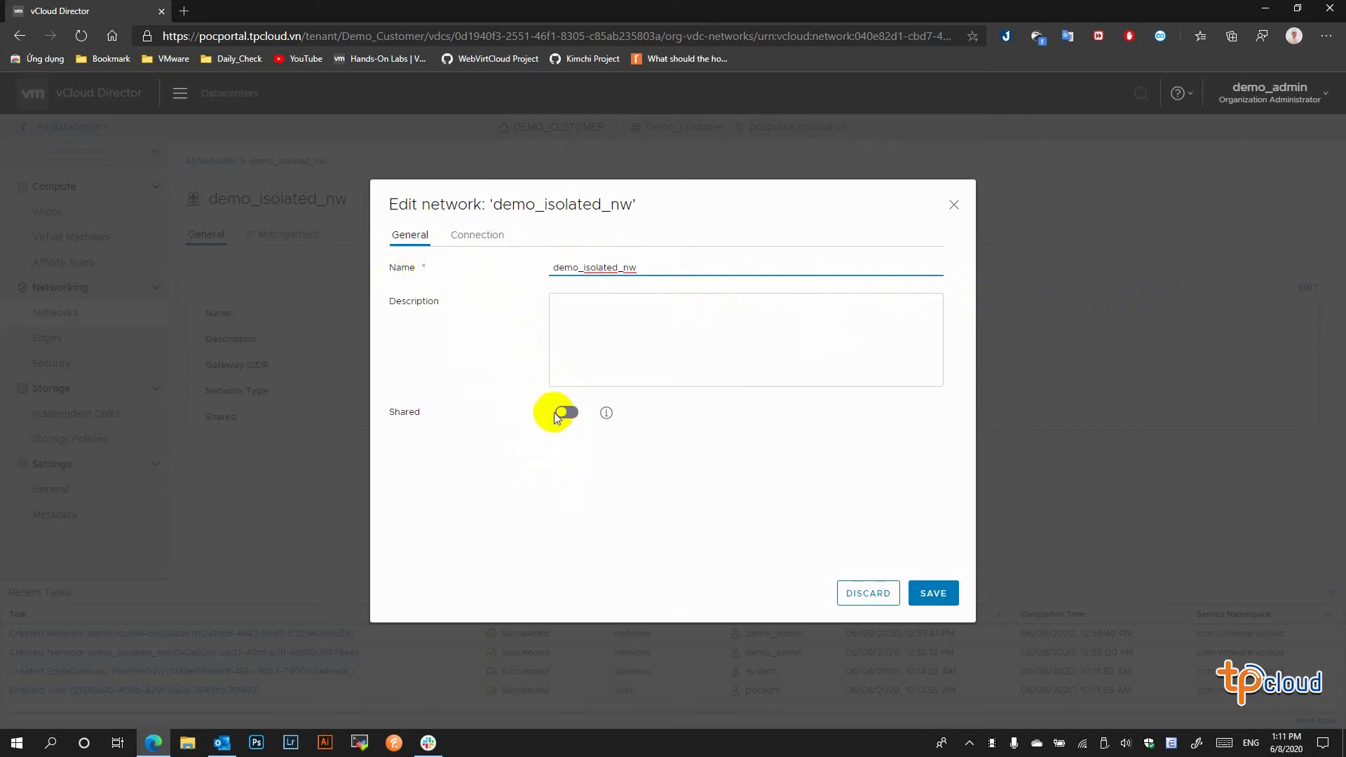
left_click(481, 237)
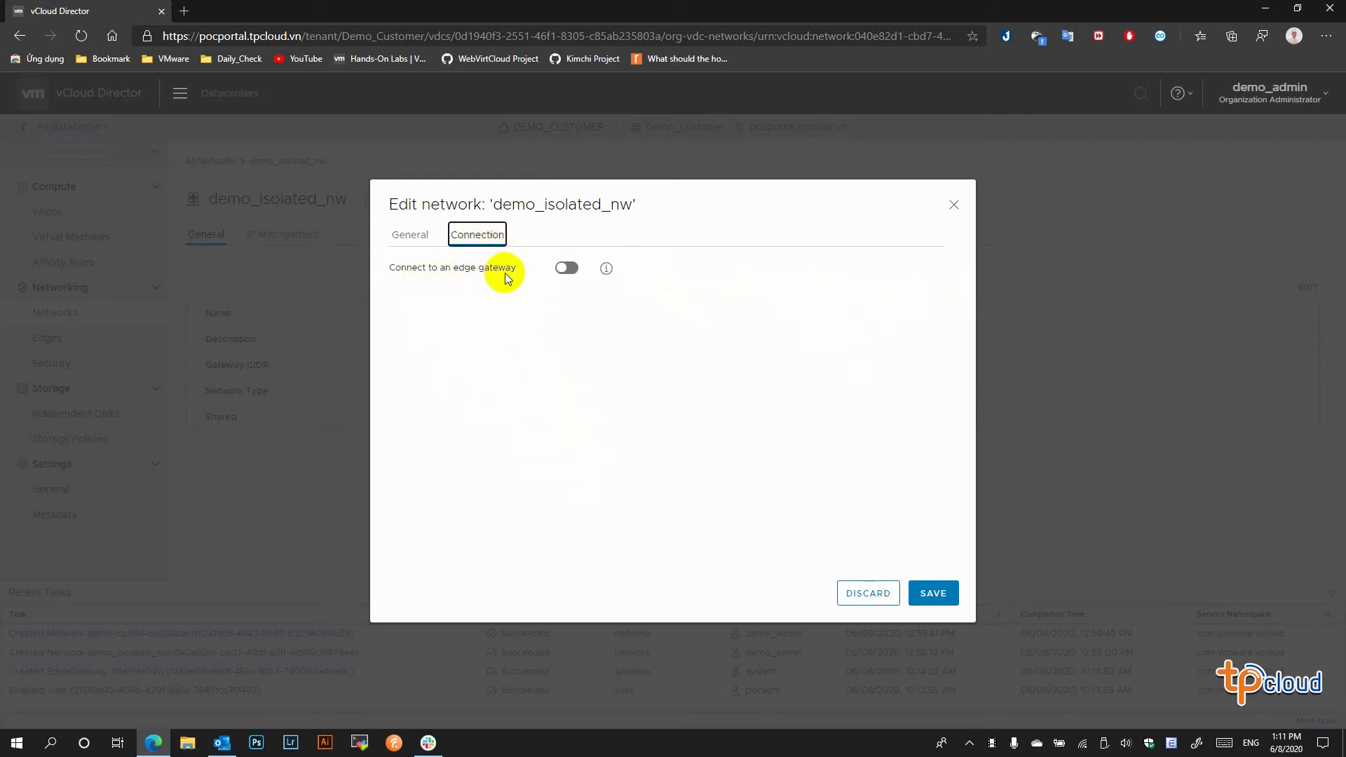
left_click(565, 268)
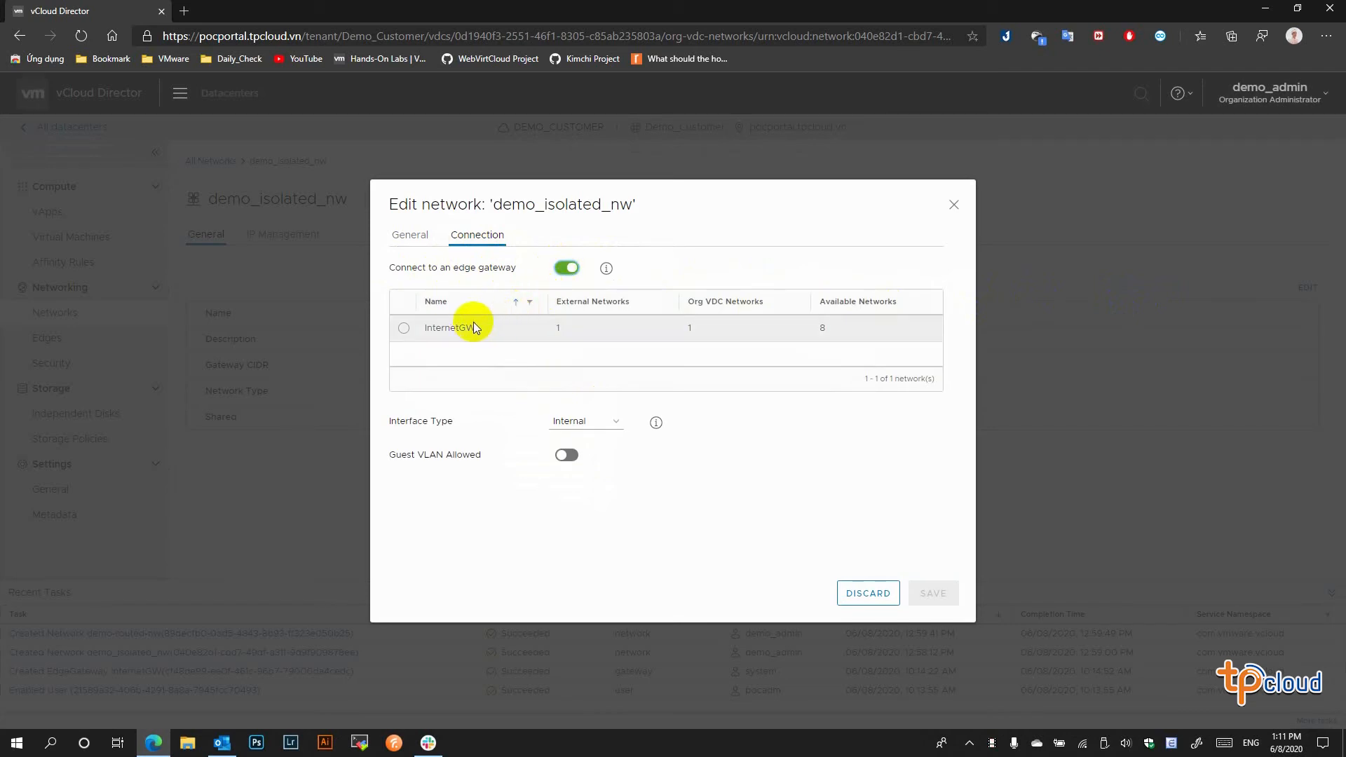
left_click(567, 269)
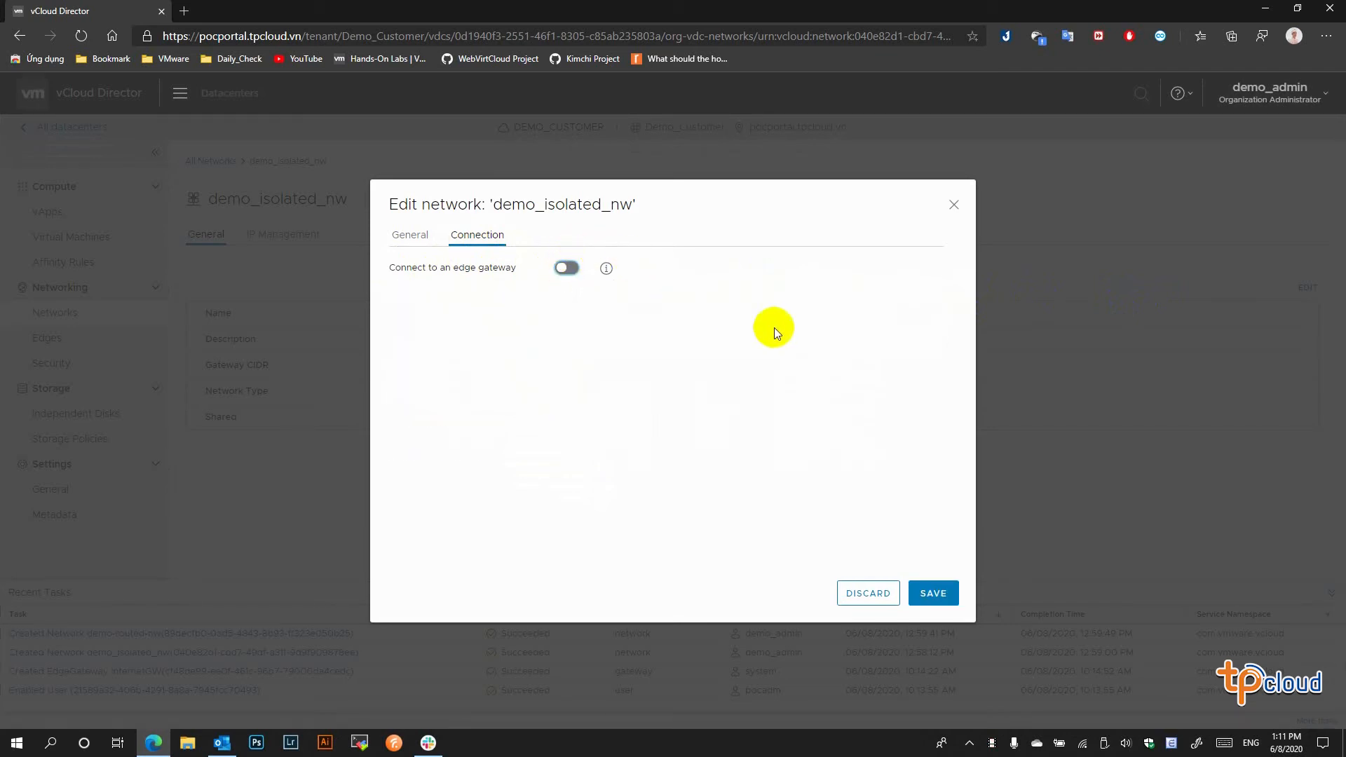
left_click(953, 203)
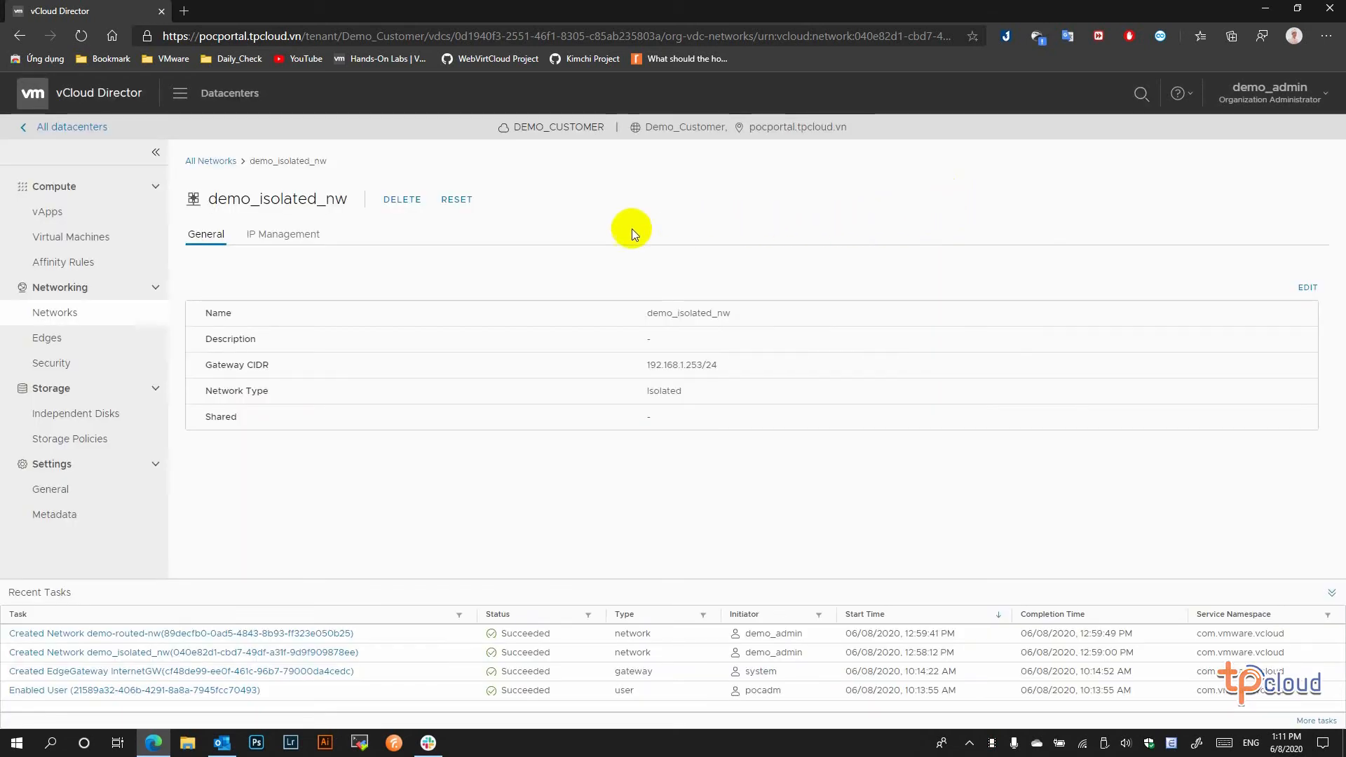
- Review the static IP pool and DNS settings of demo_isolated_nw and their edit dialogs without saving anything
left_click(278, 236)
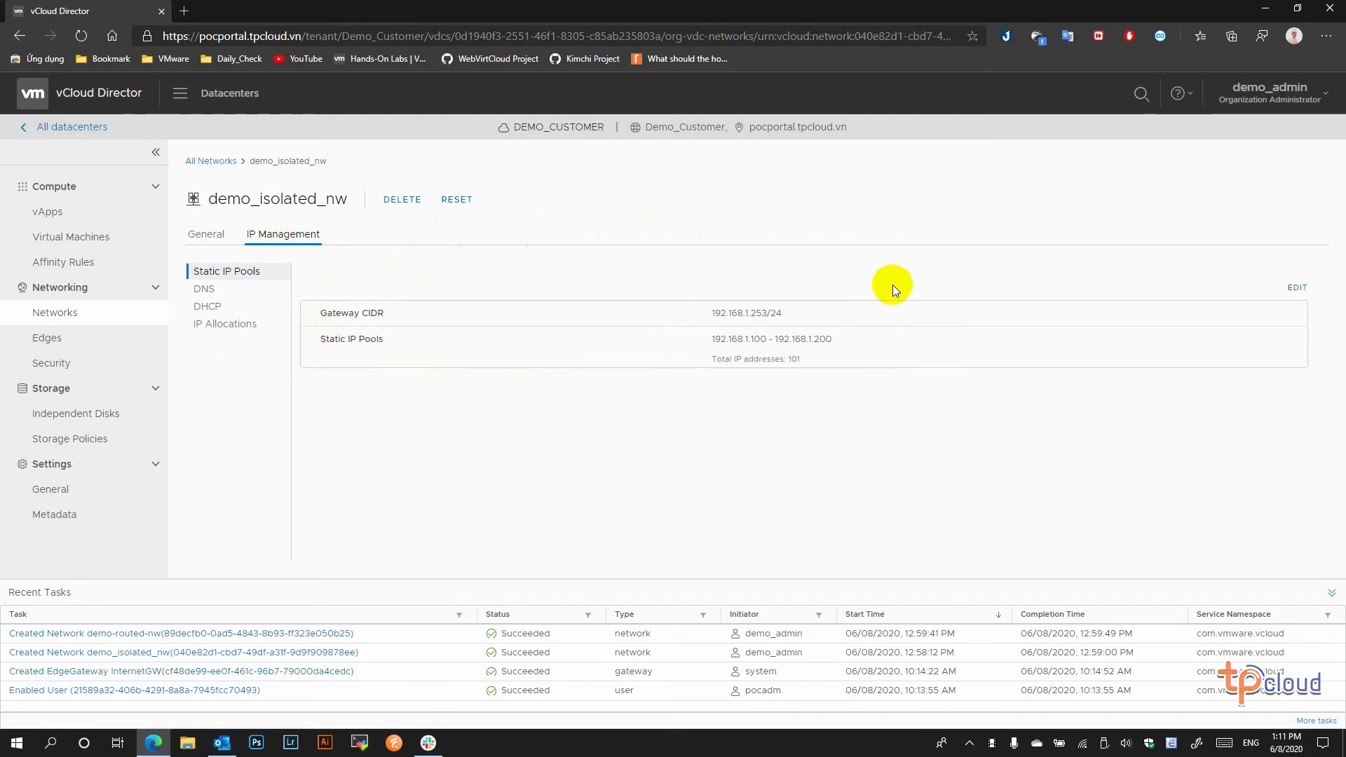
left_click(1296, 277)
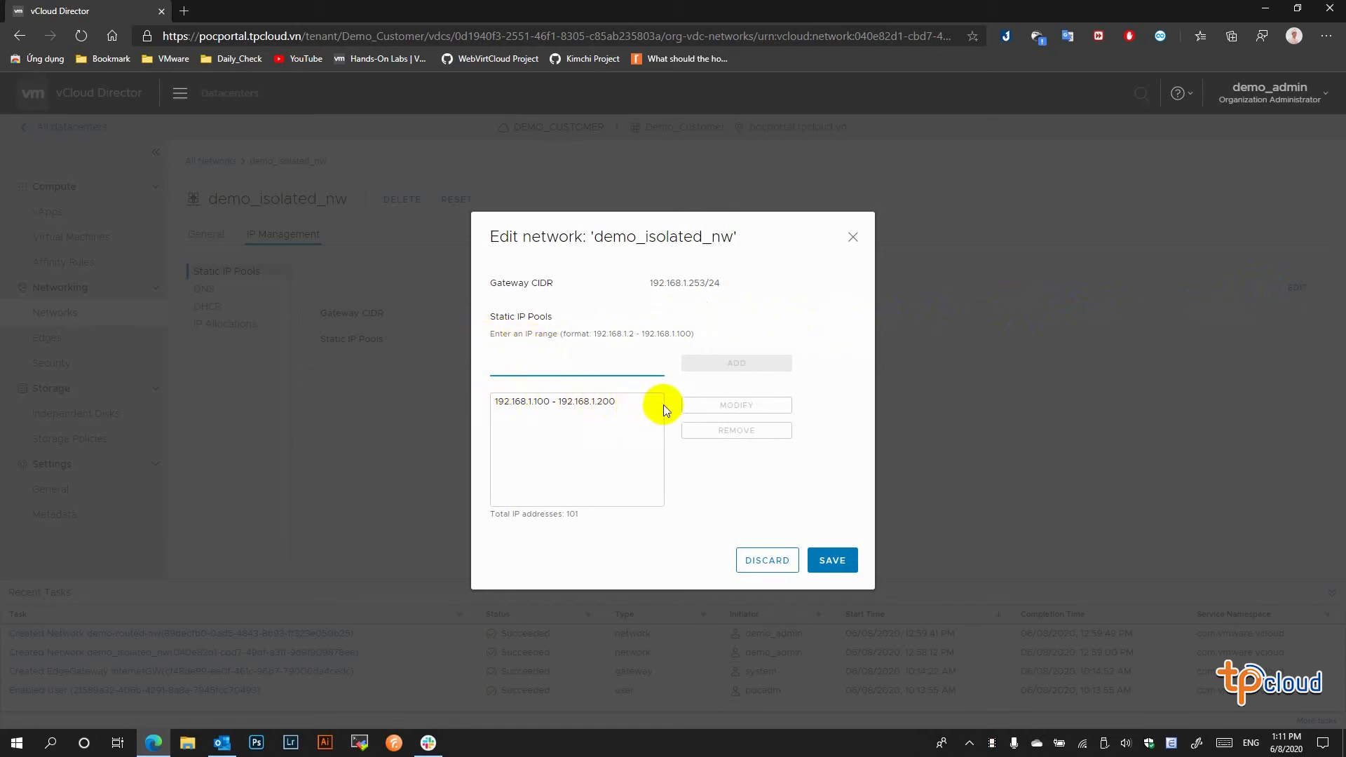
left_click(852, 237)
left_click(211, 289)
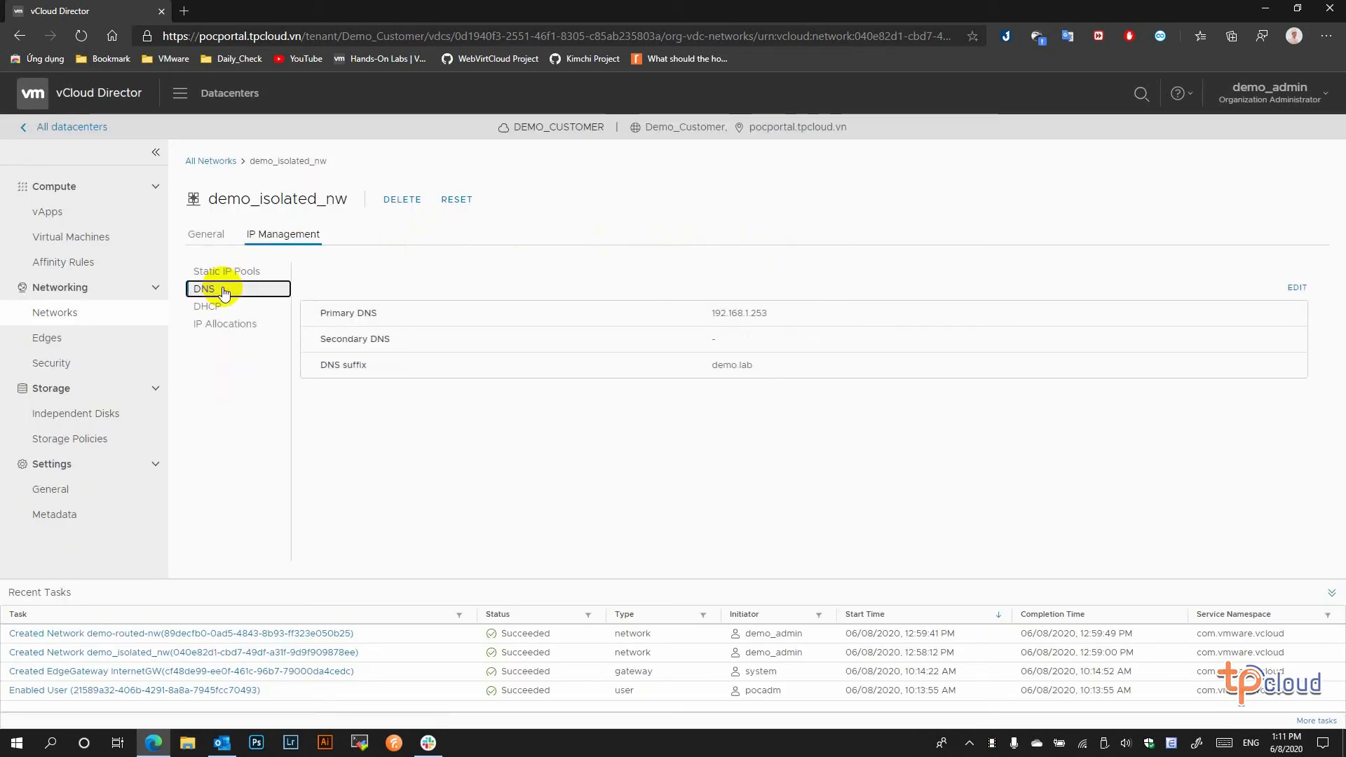
left_click(1297, 288)
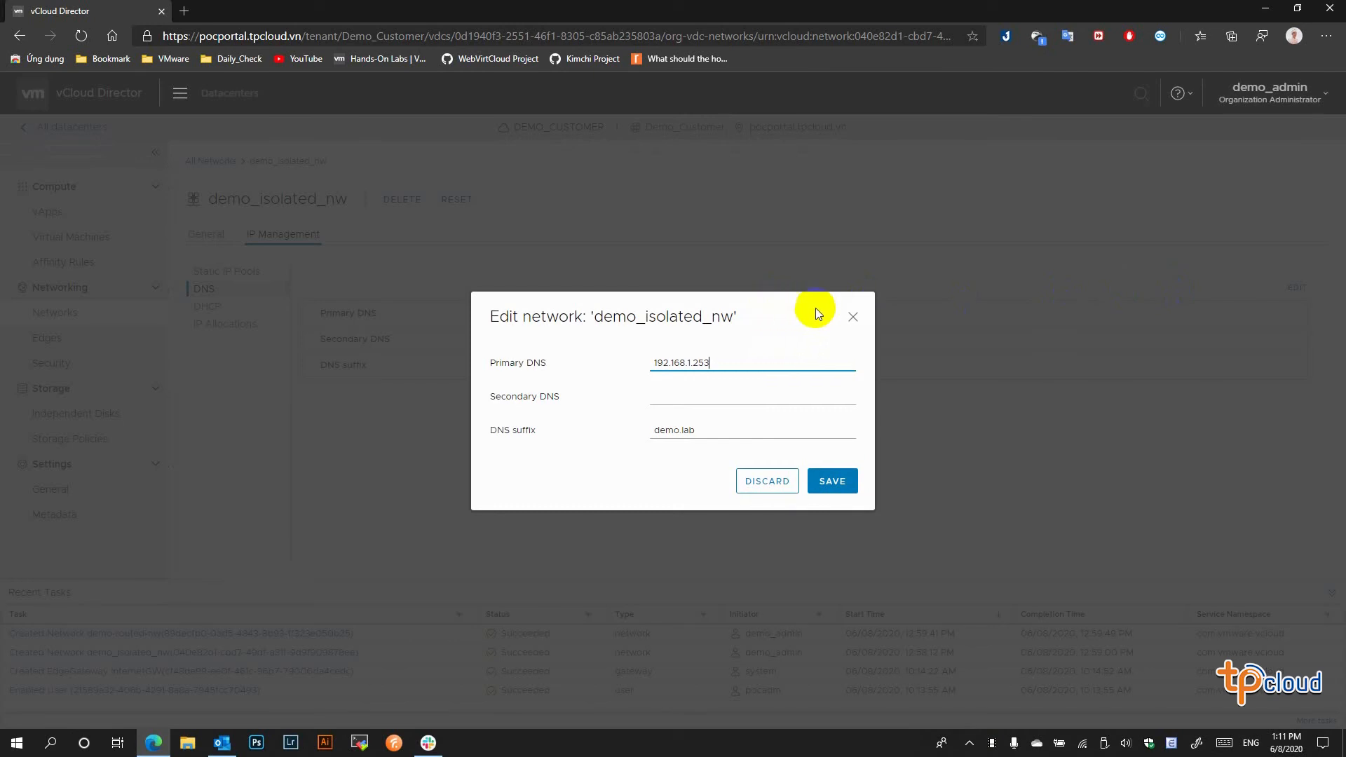
left_click(854, 318)
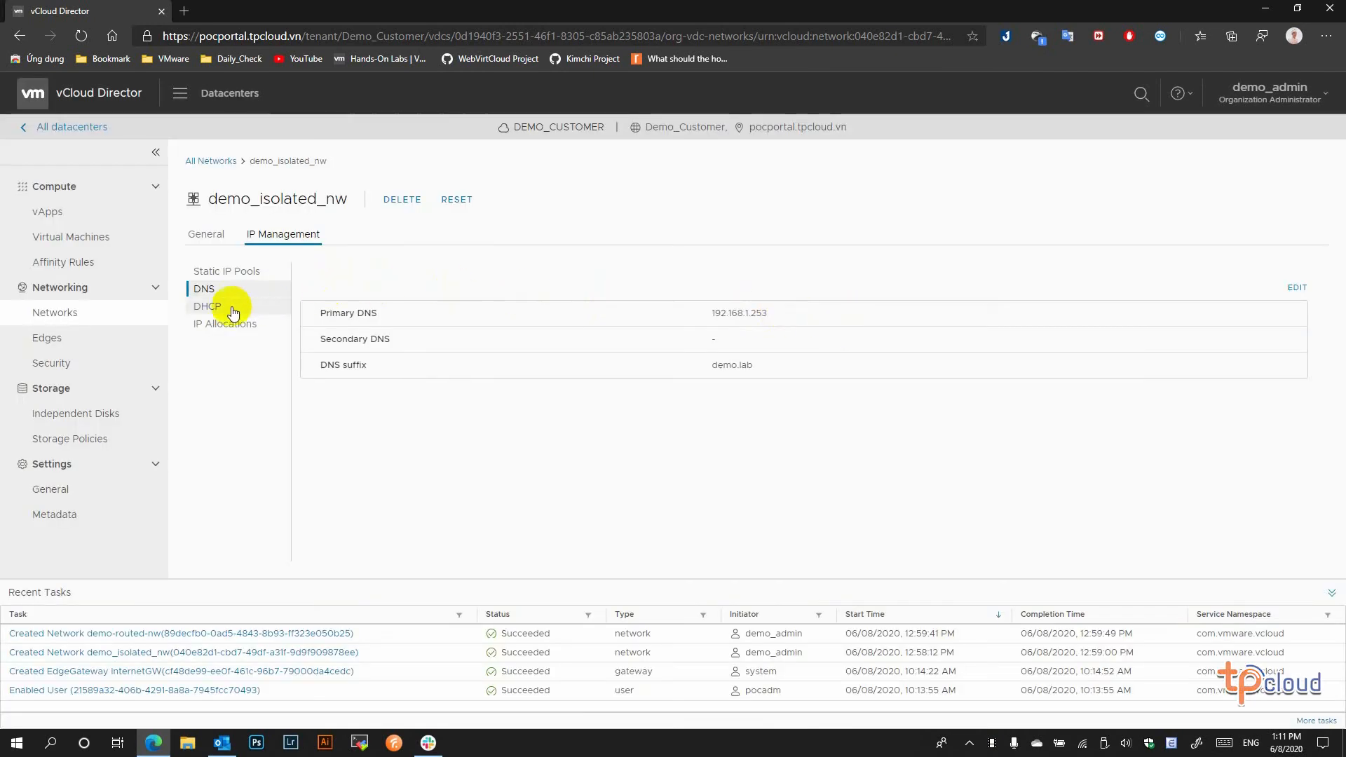
- Review the DHCP pools service settings of demo_isolated_nw without saving, and view the network's IP allocations
left_click(209, 306)
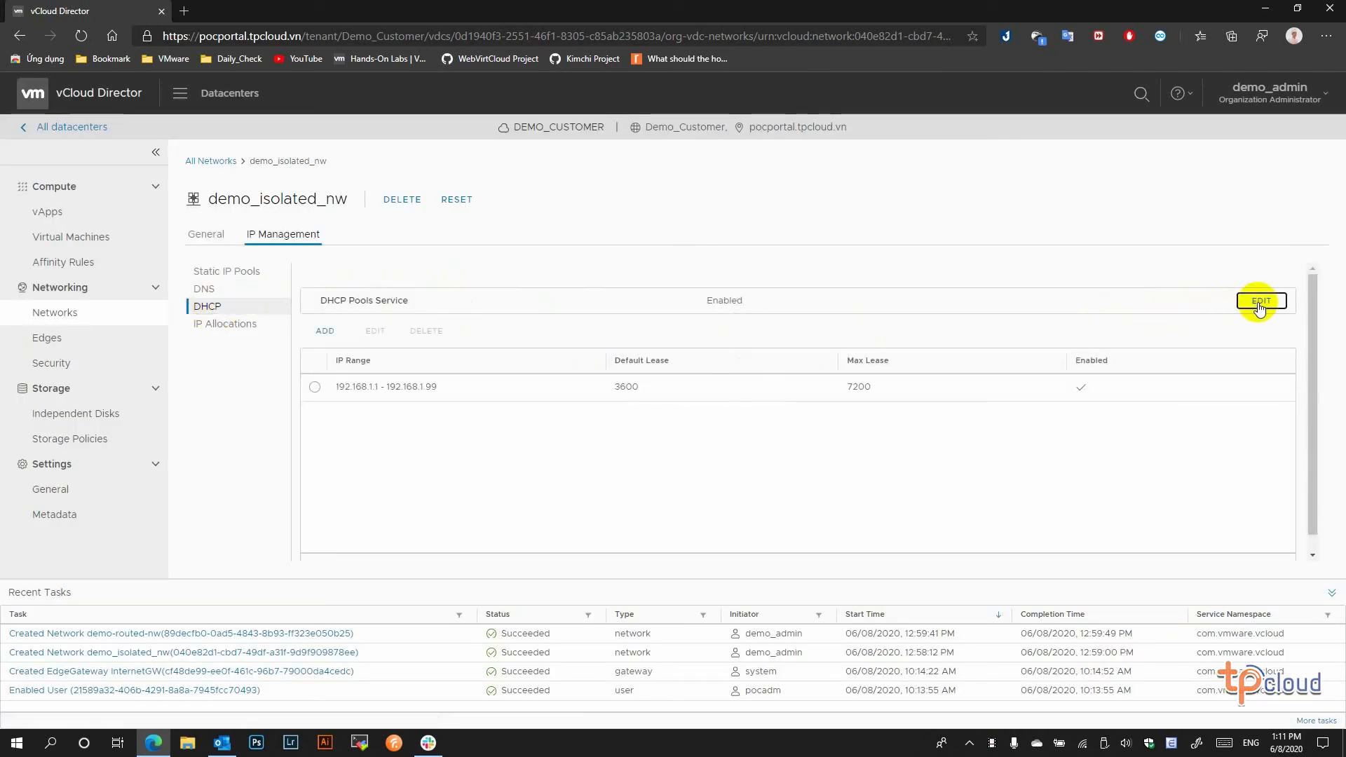
left_click(1256, 302)
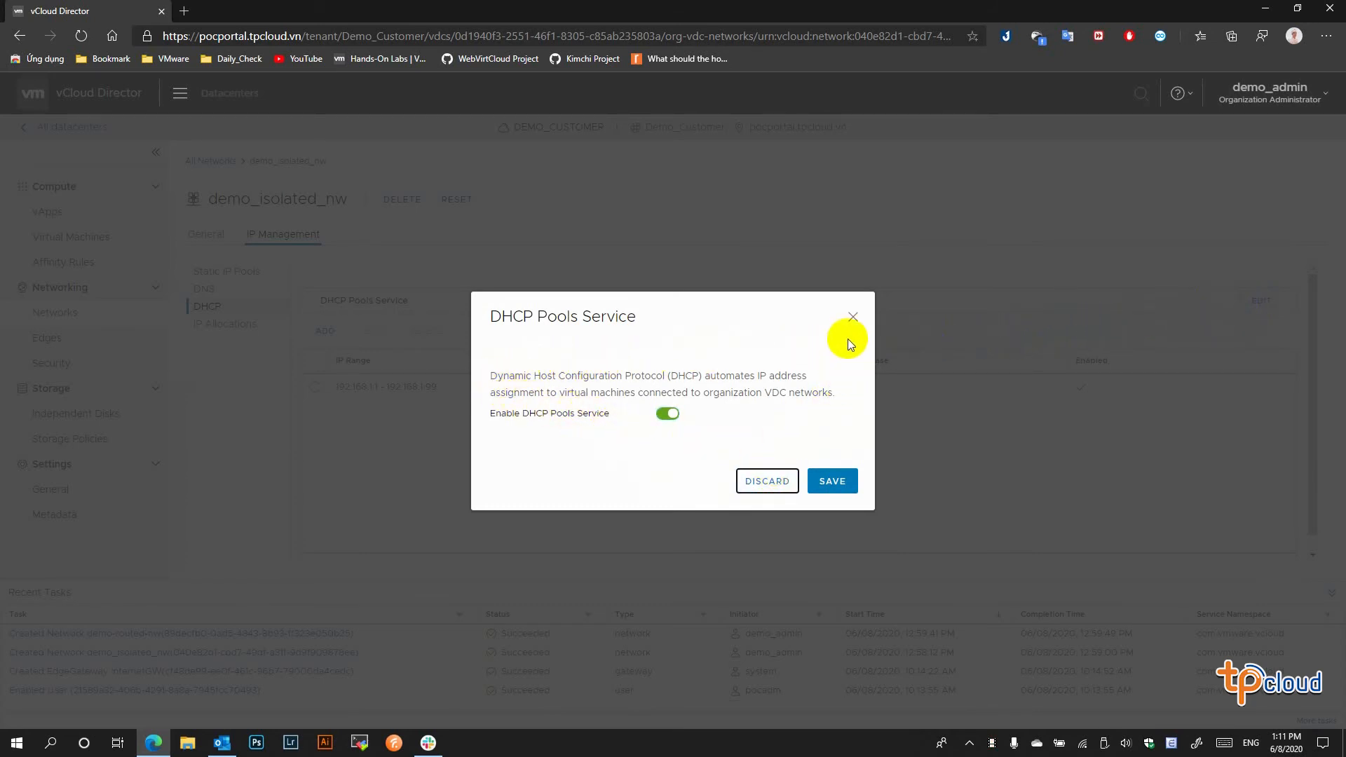
left_click(852, 316)
left_click(246, 327)
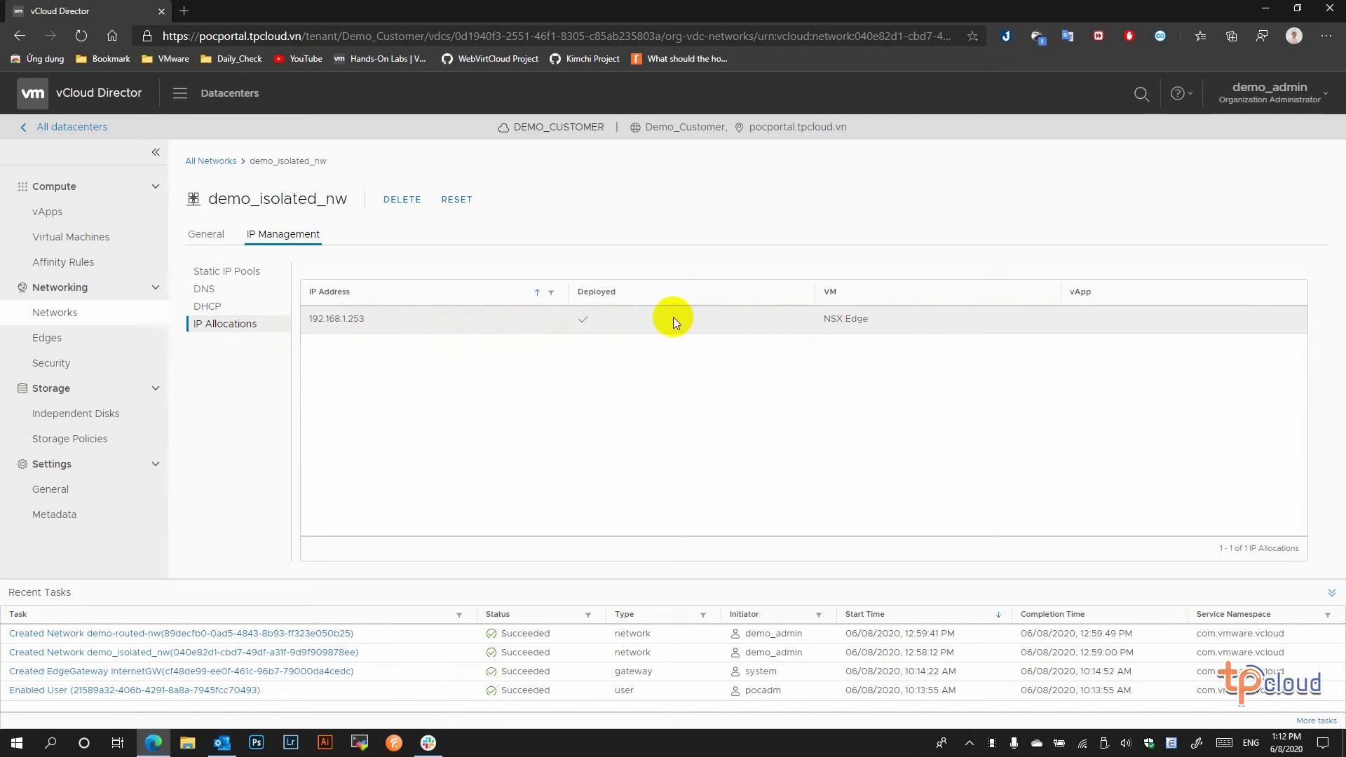
- Change the DNS settings of demo_isolated_nw to primary 8.8.8.8 and secondary 1.1.1.1, and save them
left_click(204, 289)
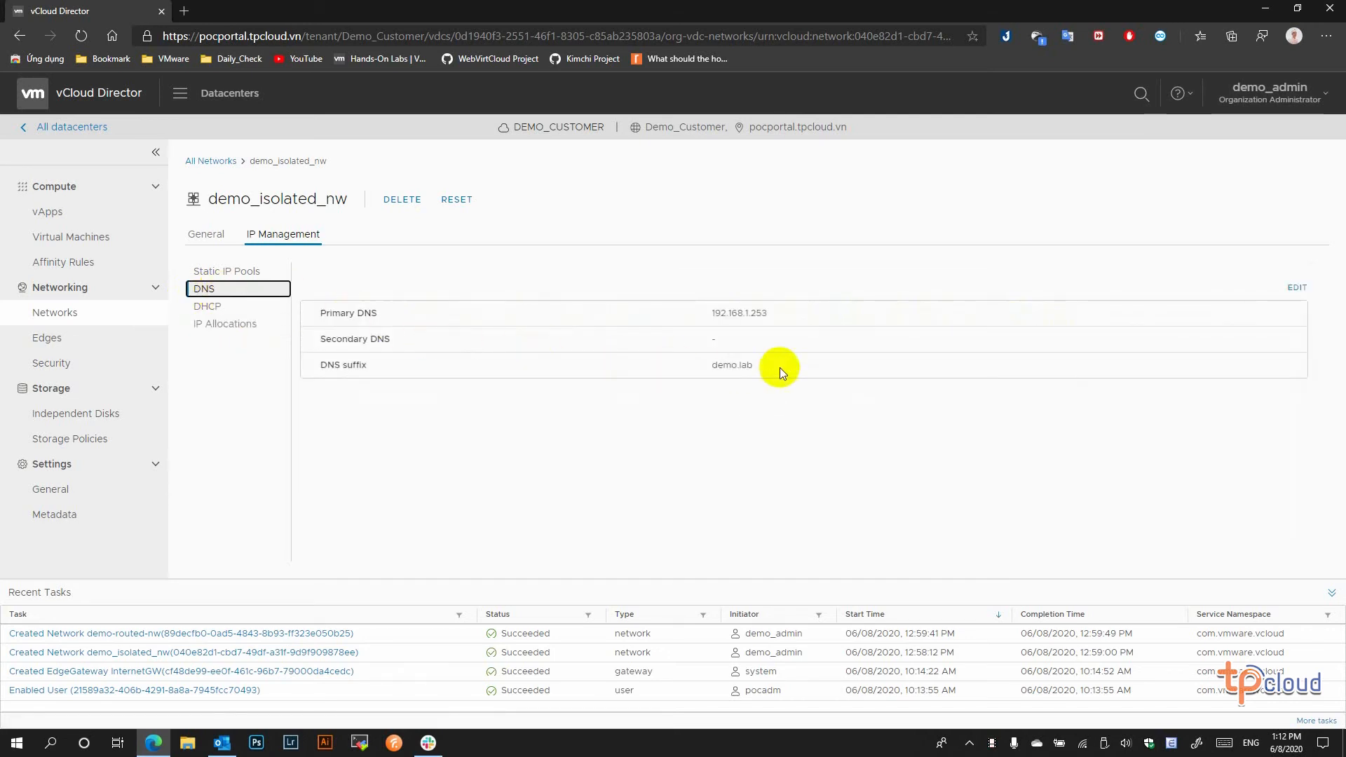
left_click(1284, 291)
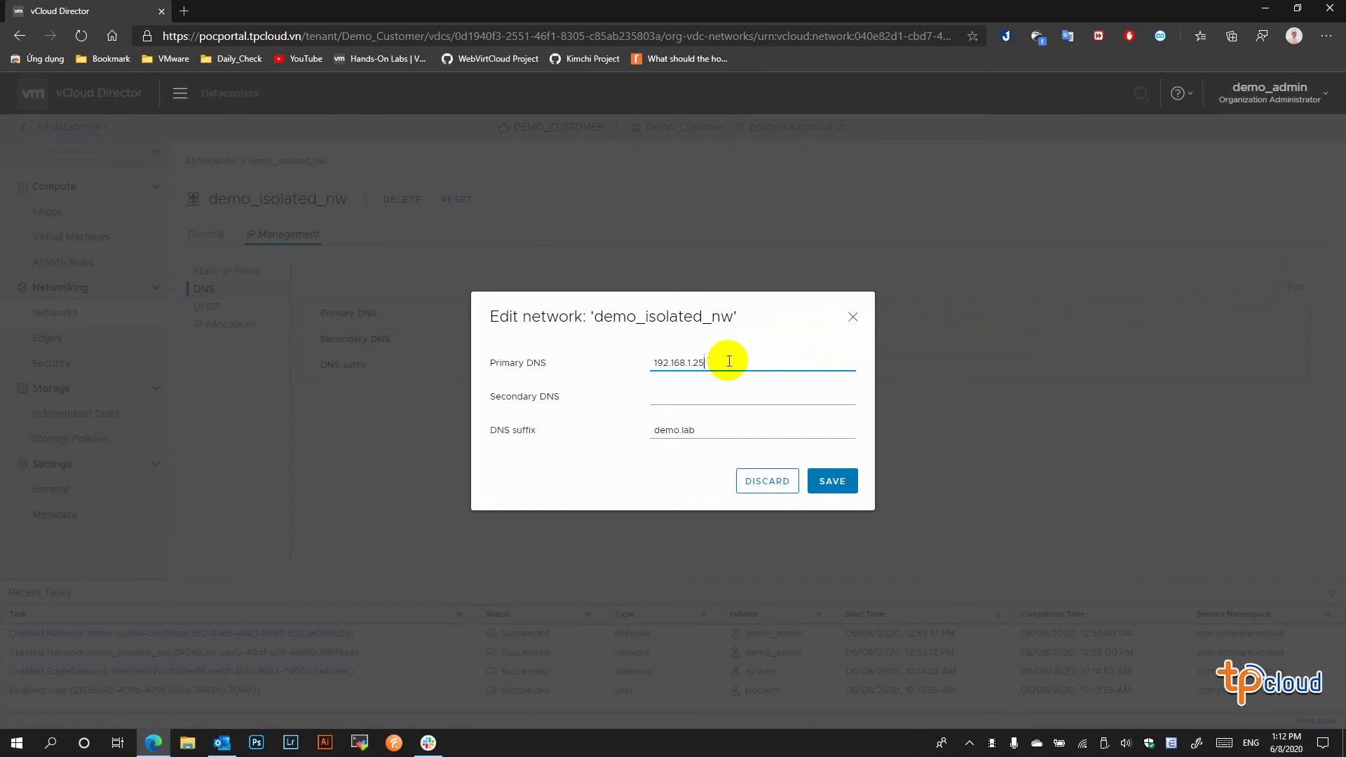
key("BackSpace")
key("BackSpace")
key("BackSpace")
key("BackSpace")
key("BackSpace")
key("BackSpace")
key("BackSpace")
key("BackSpace")
key("BackSpace")
key("BackSpace")
key("BackSpace")
key("BackSpace")
type("1")
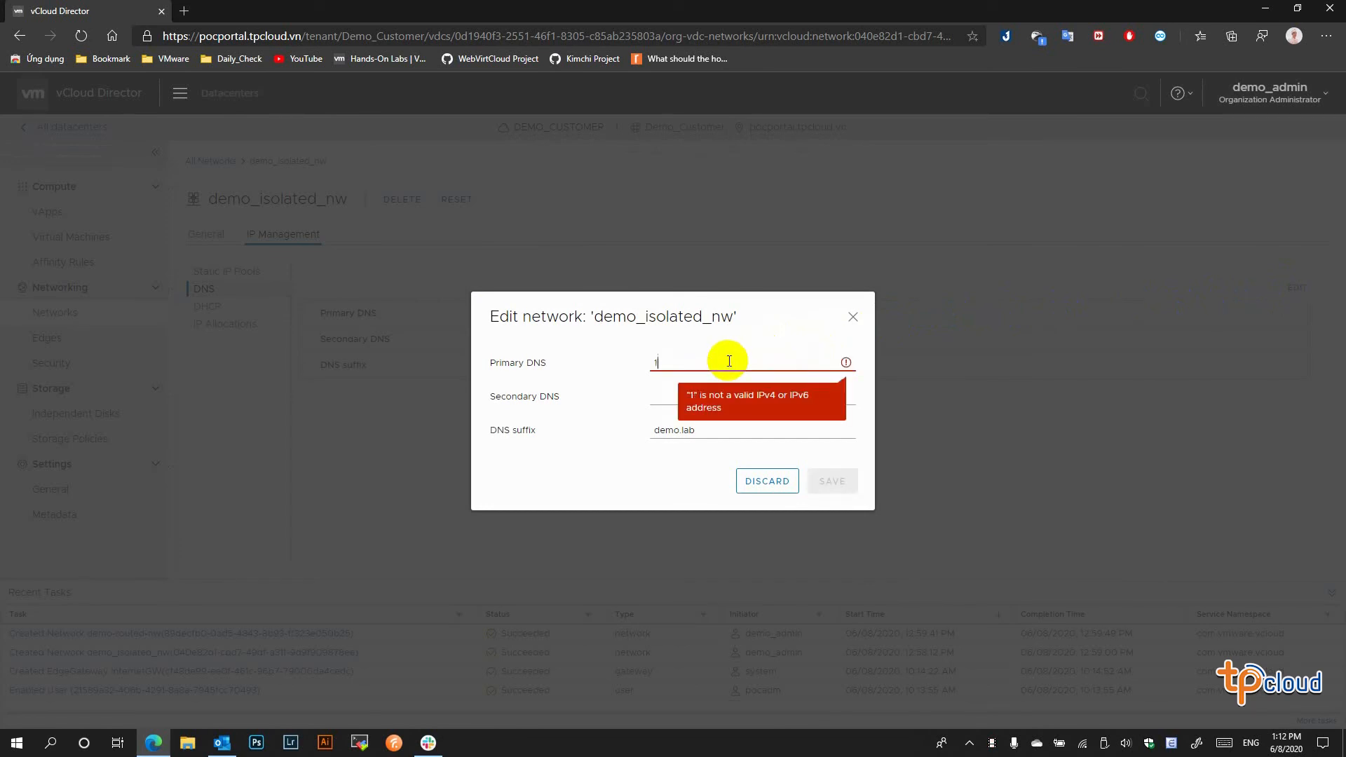
key("BackSpace")
type("8.8.8.8")
key("Tab")
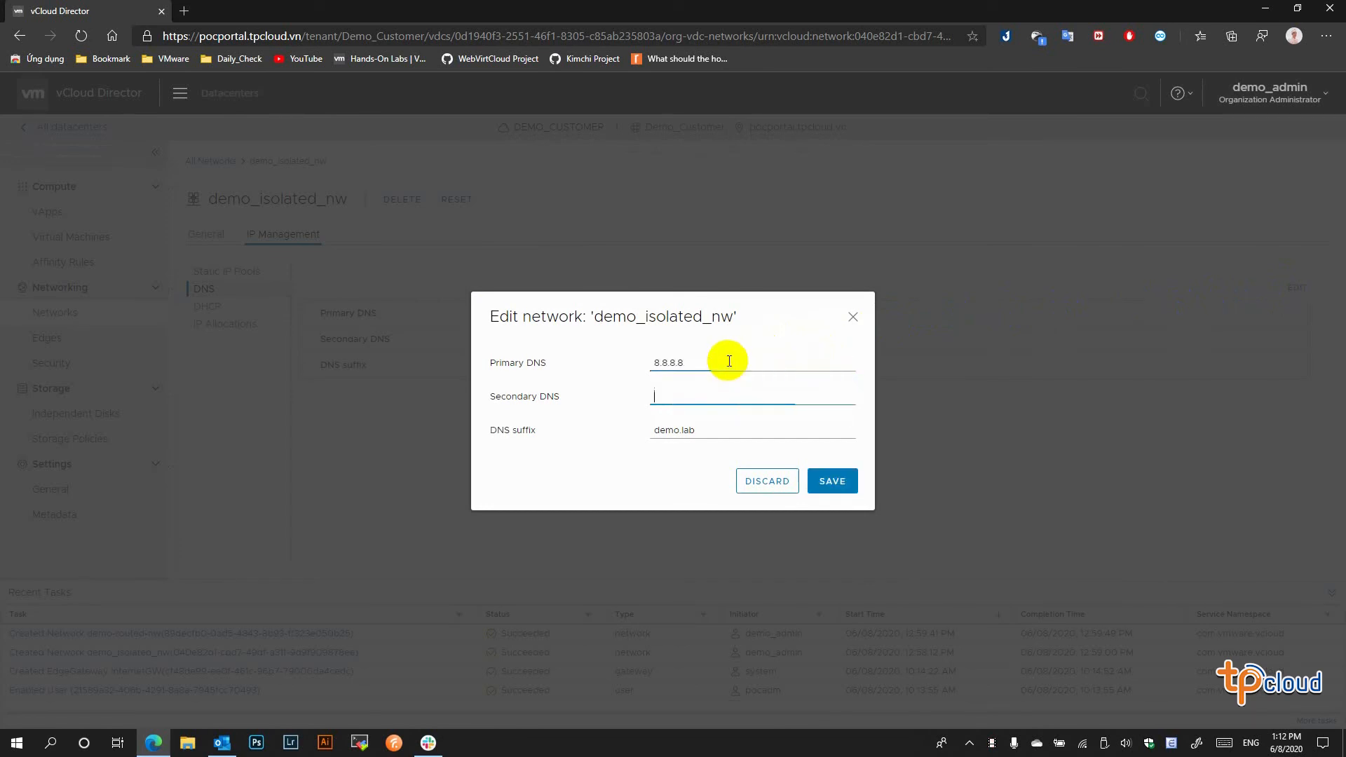
type("1.1.1.1")
left_click(831, 478)
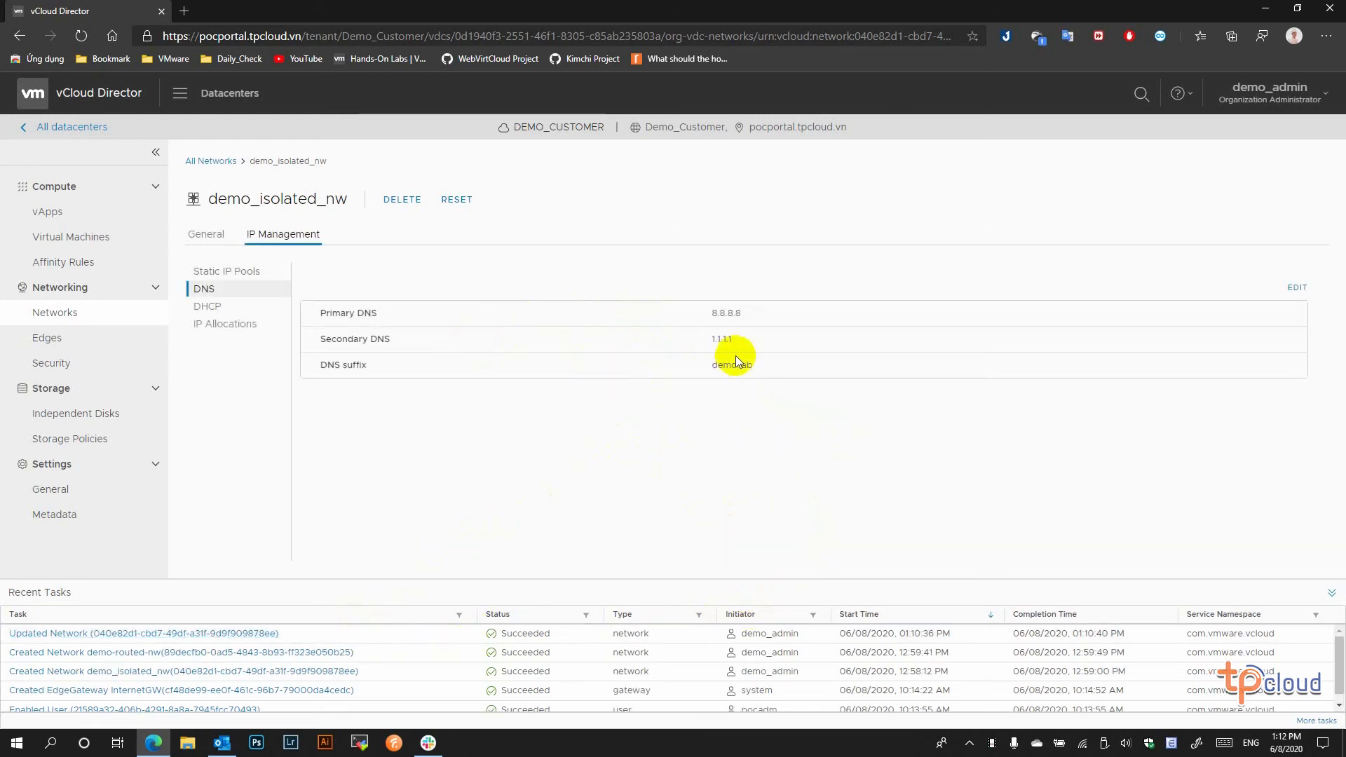
- Disable the DHCP Pools Service of demo_isolated_nw and save the change
left_click(243, 305)
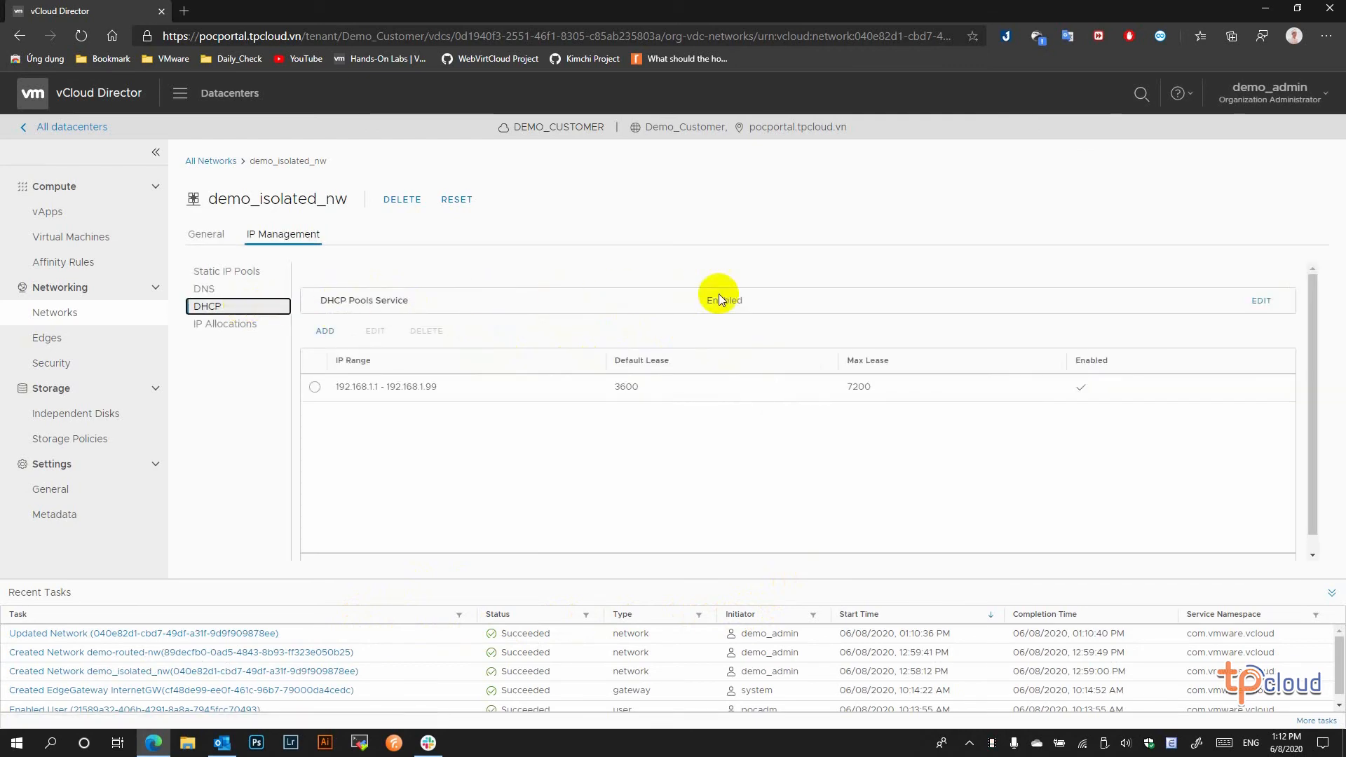
left_click(1270, 304)
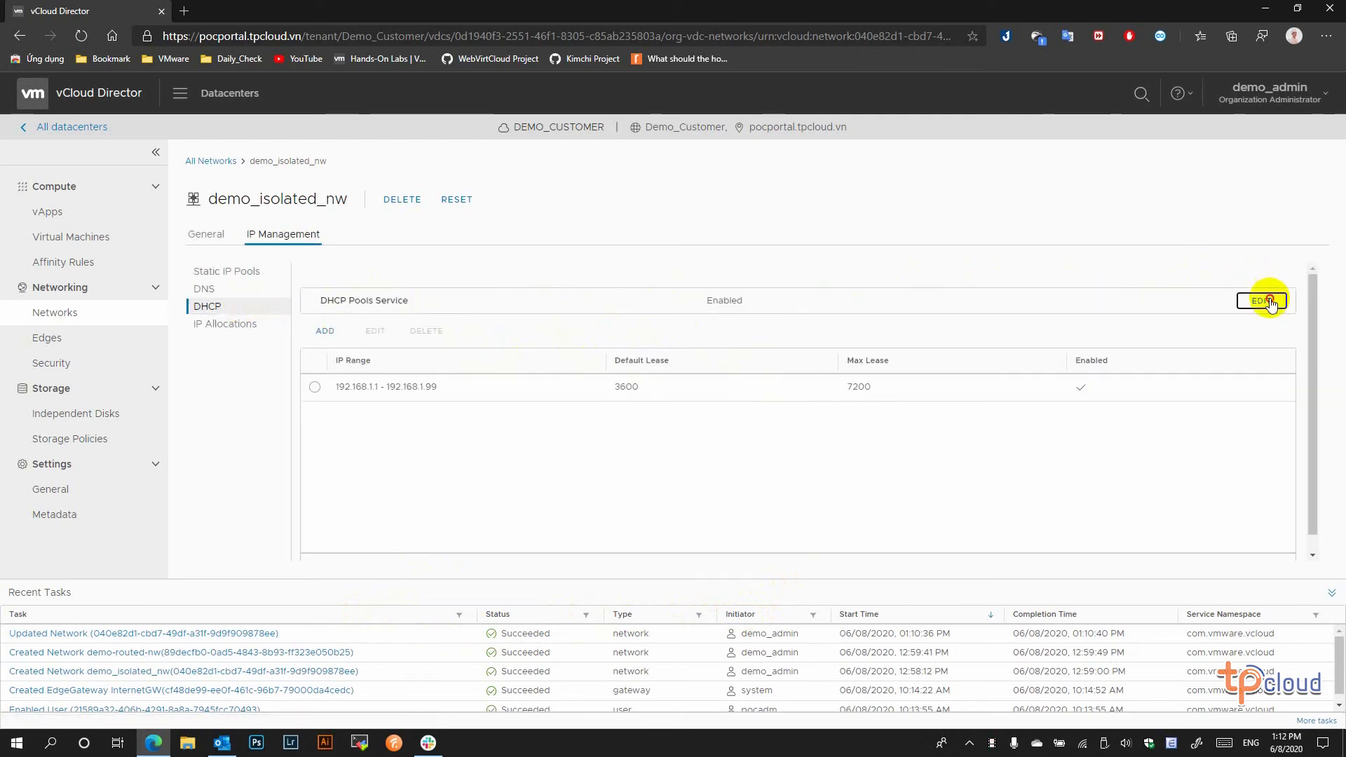
left_click(668, 415)
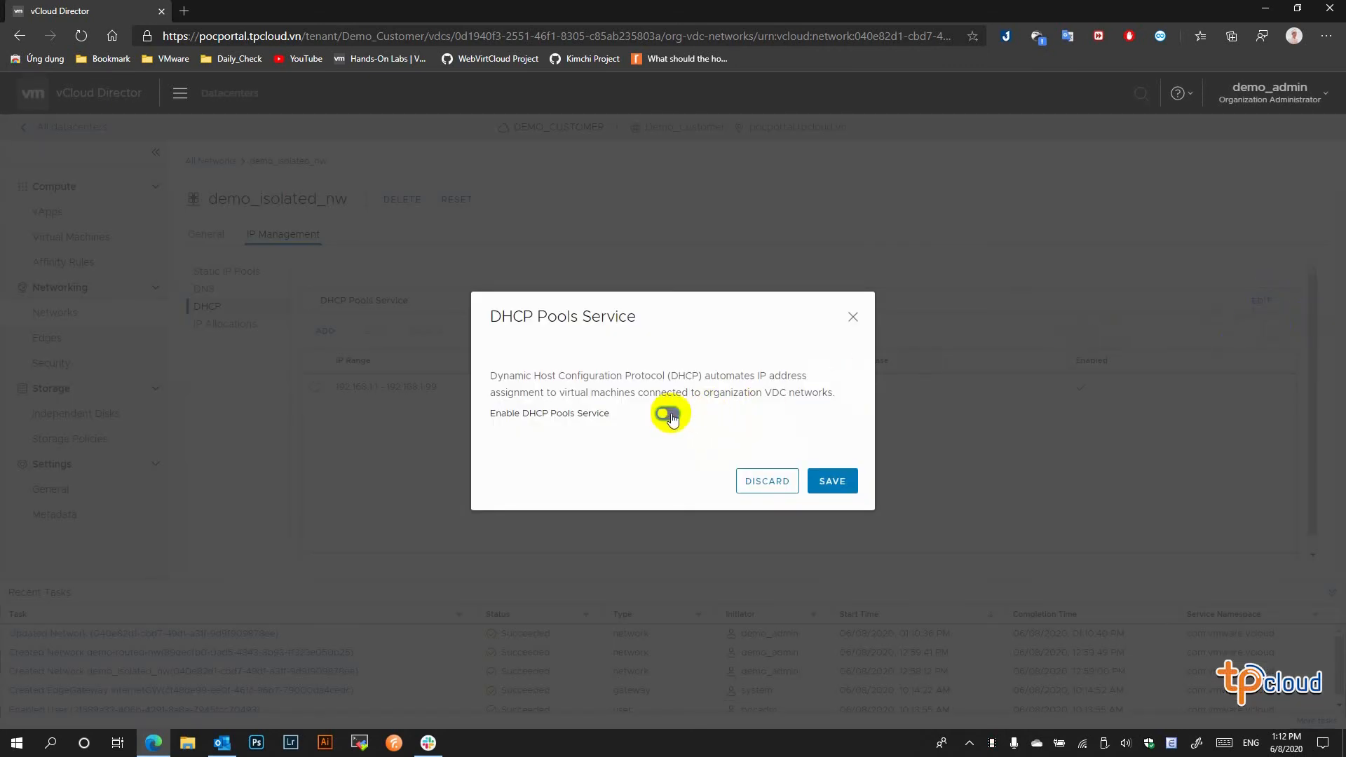
left_click(832, 480)
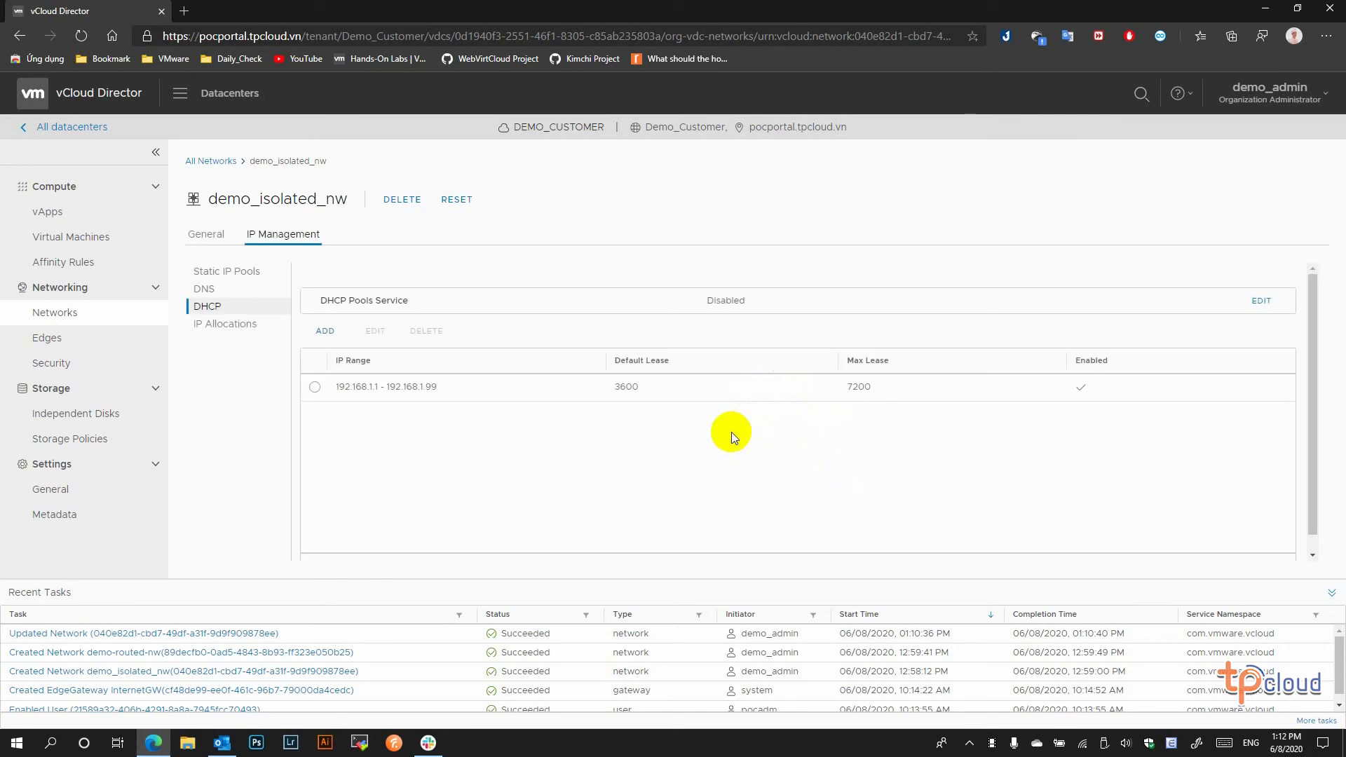
- Replace the static IP pool of demo_isolated_nw with the range 192.168.1.10-192.168.1.40 and save it
left_click(211, 271)
left_click(1288, 288)
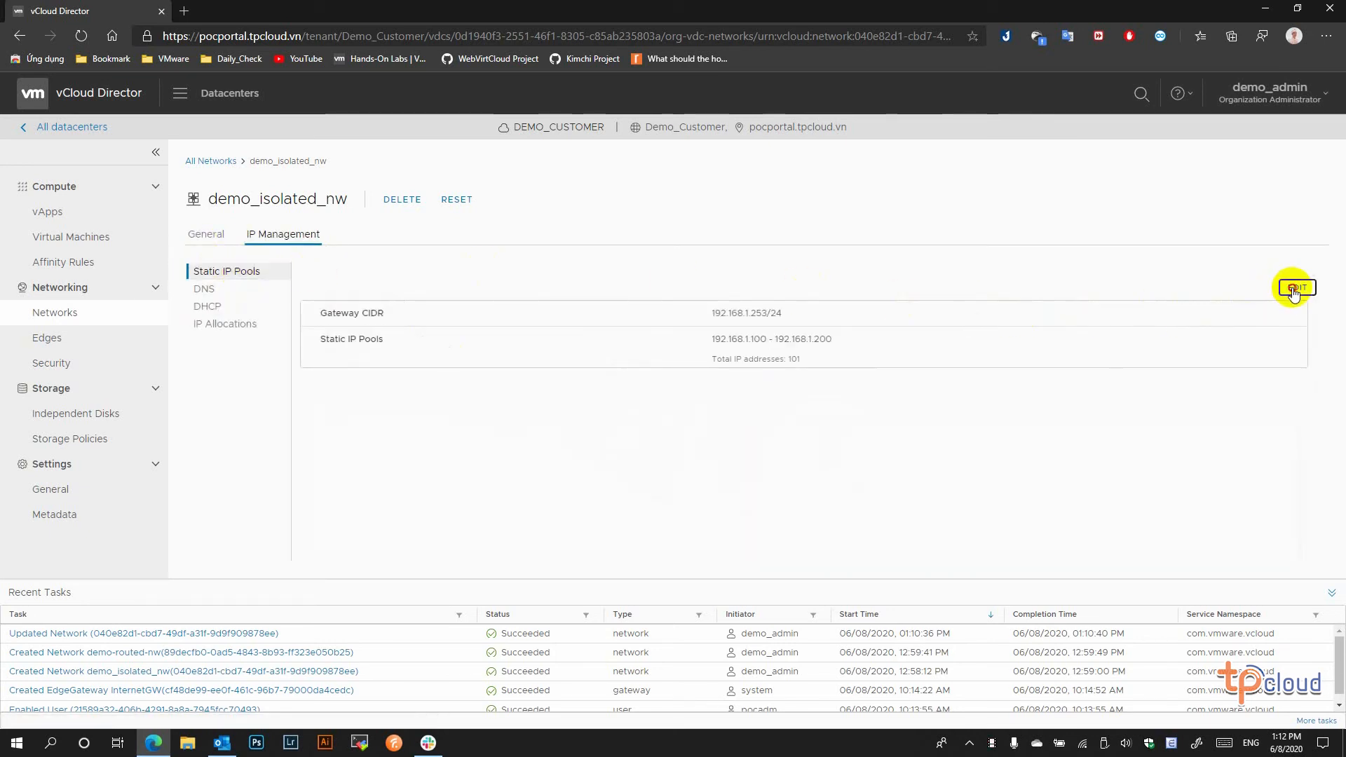
left_click(581, 406)
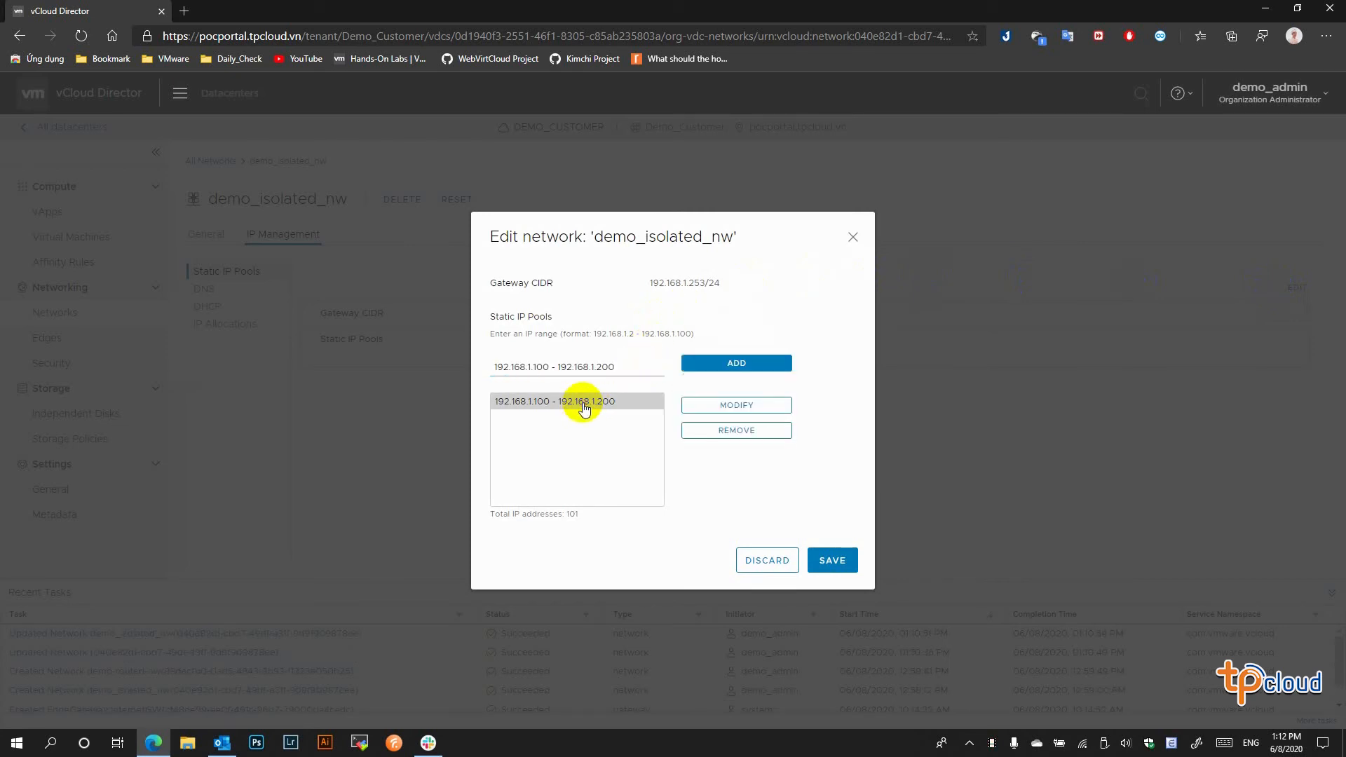
left_click(713, 430)
left_click(614, 362)
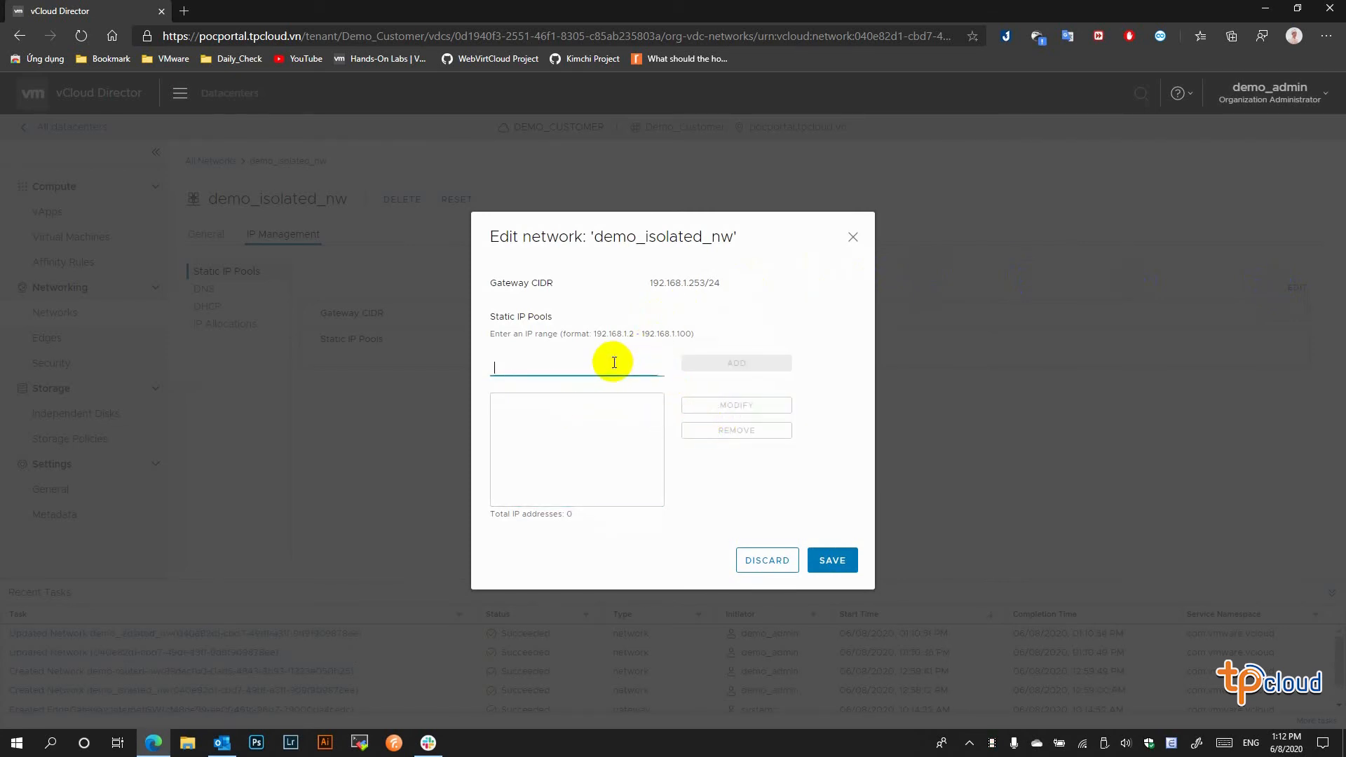
type("192.168")
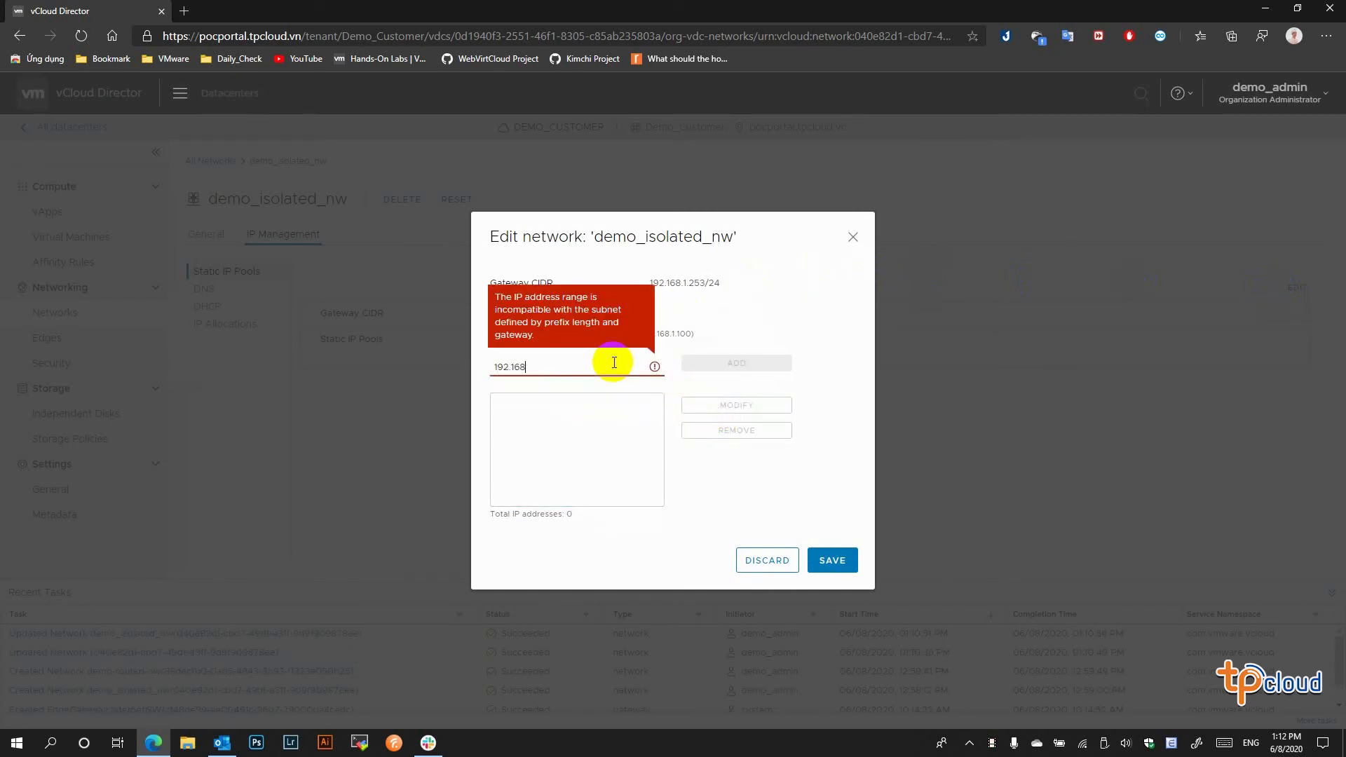
type(".1.10 - 1")
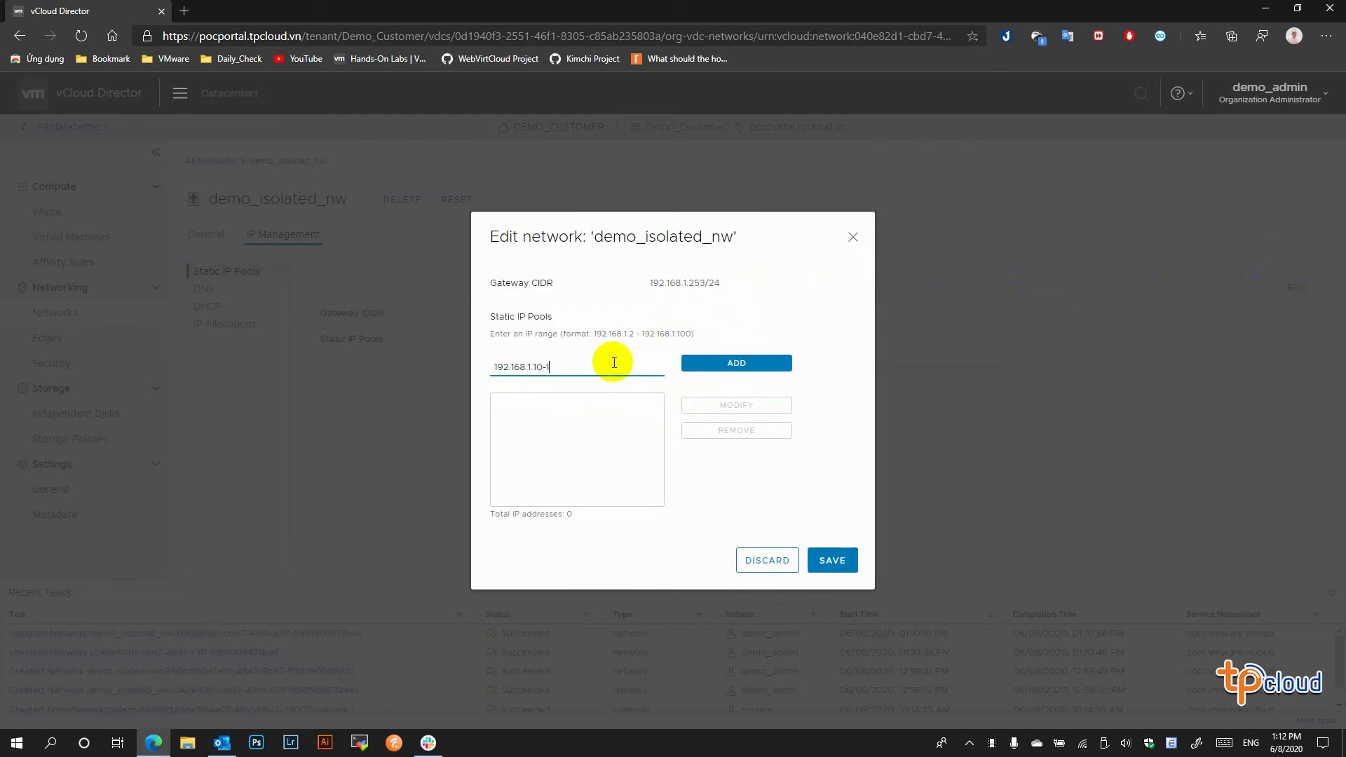
type("92.168.1.")
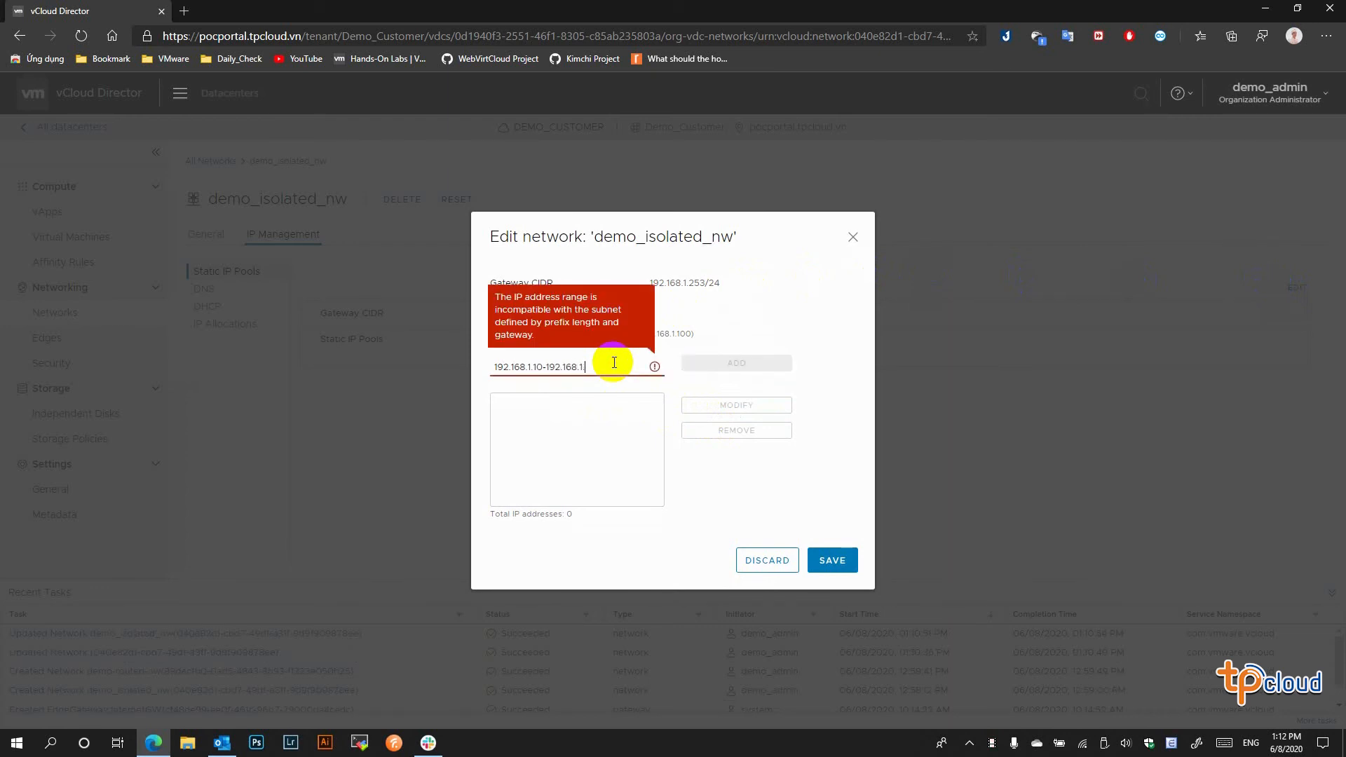
type("40")
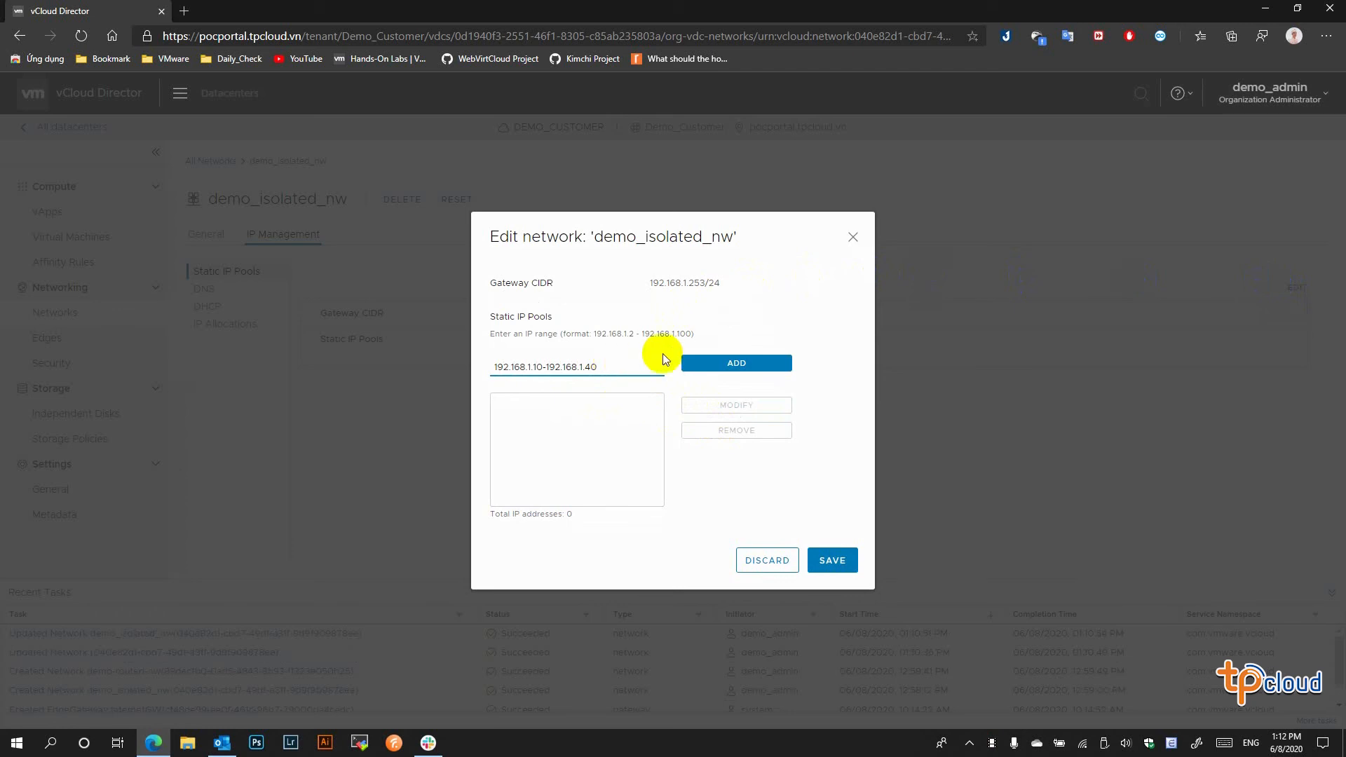
left_click(729, 362)
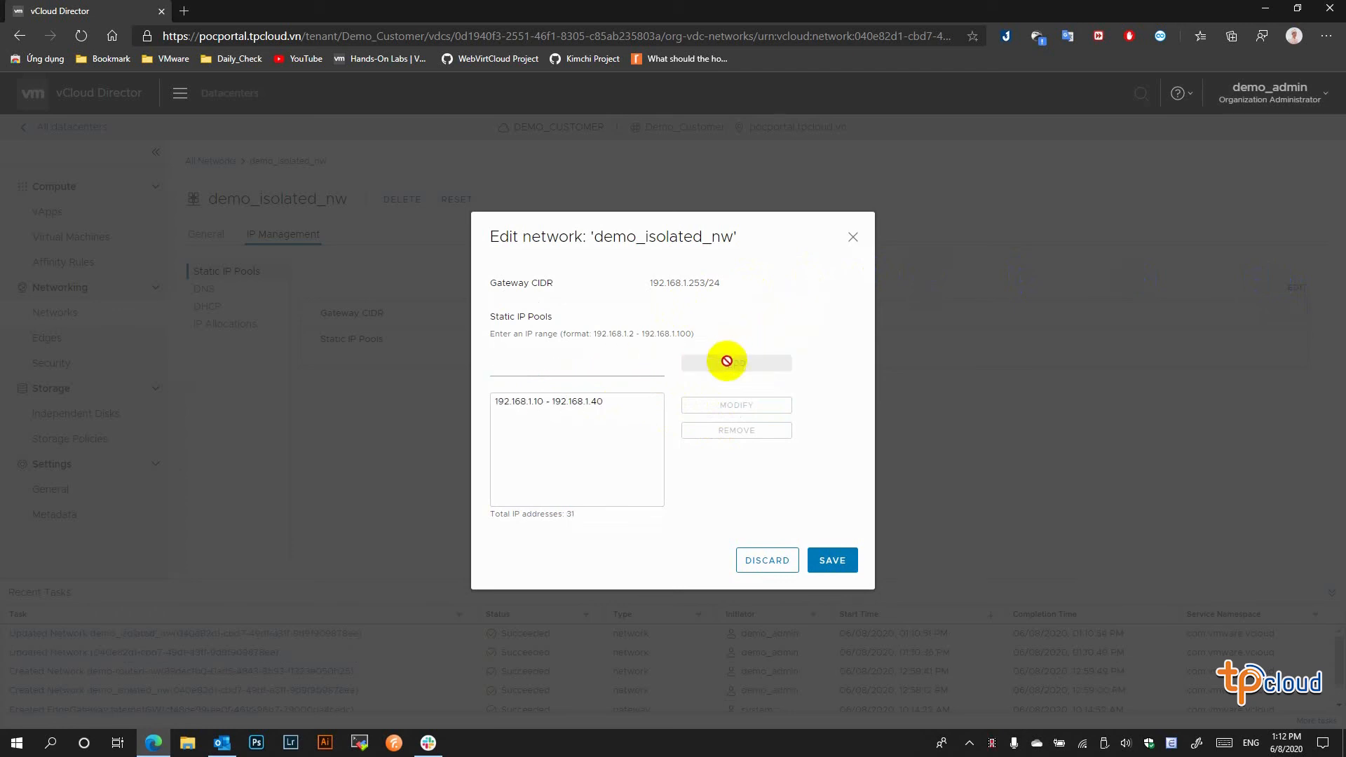
left_click(824, 557)
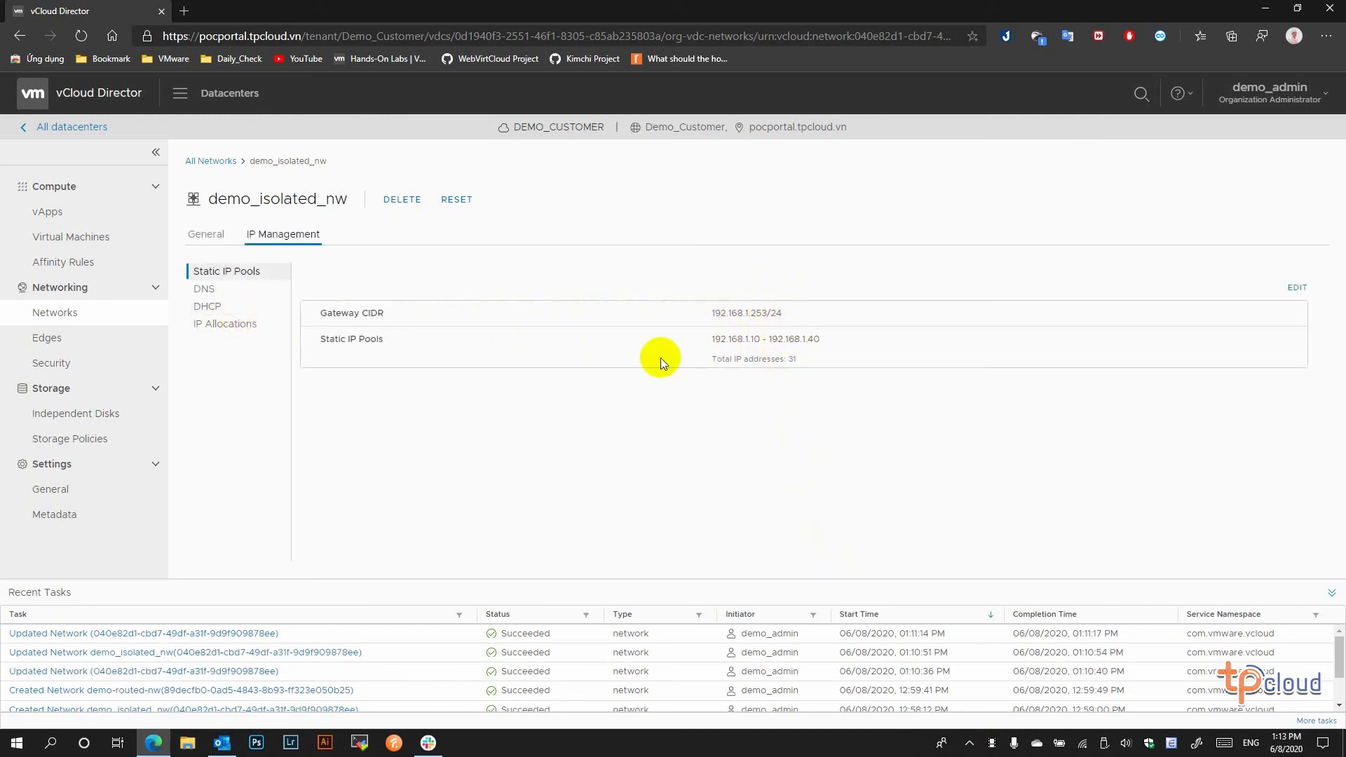
- Review the DNS, DHCP, IP allocation and static IP pool pages of demo_isolated_nw
left_click(279, 291)
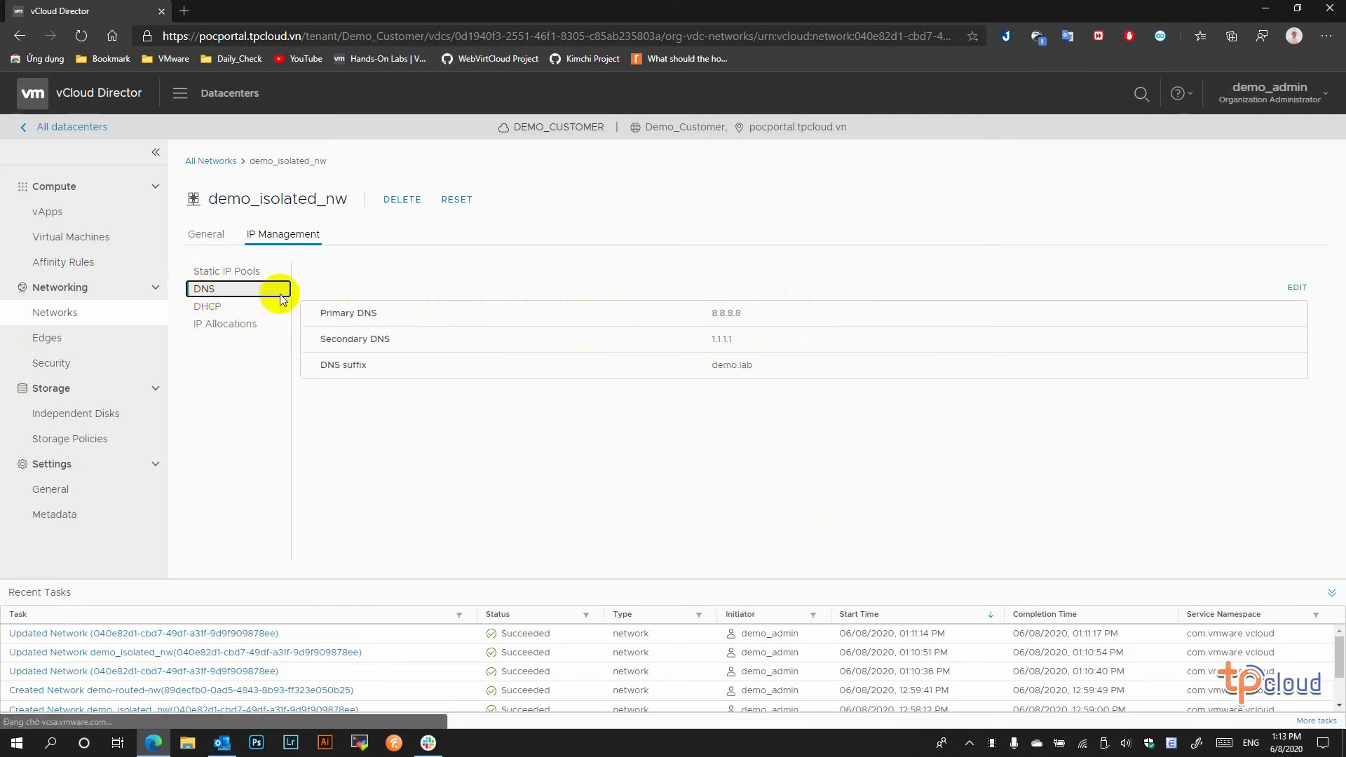
left_click(241, 309)
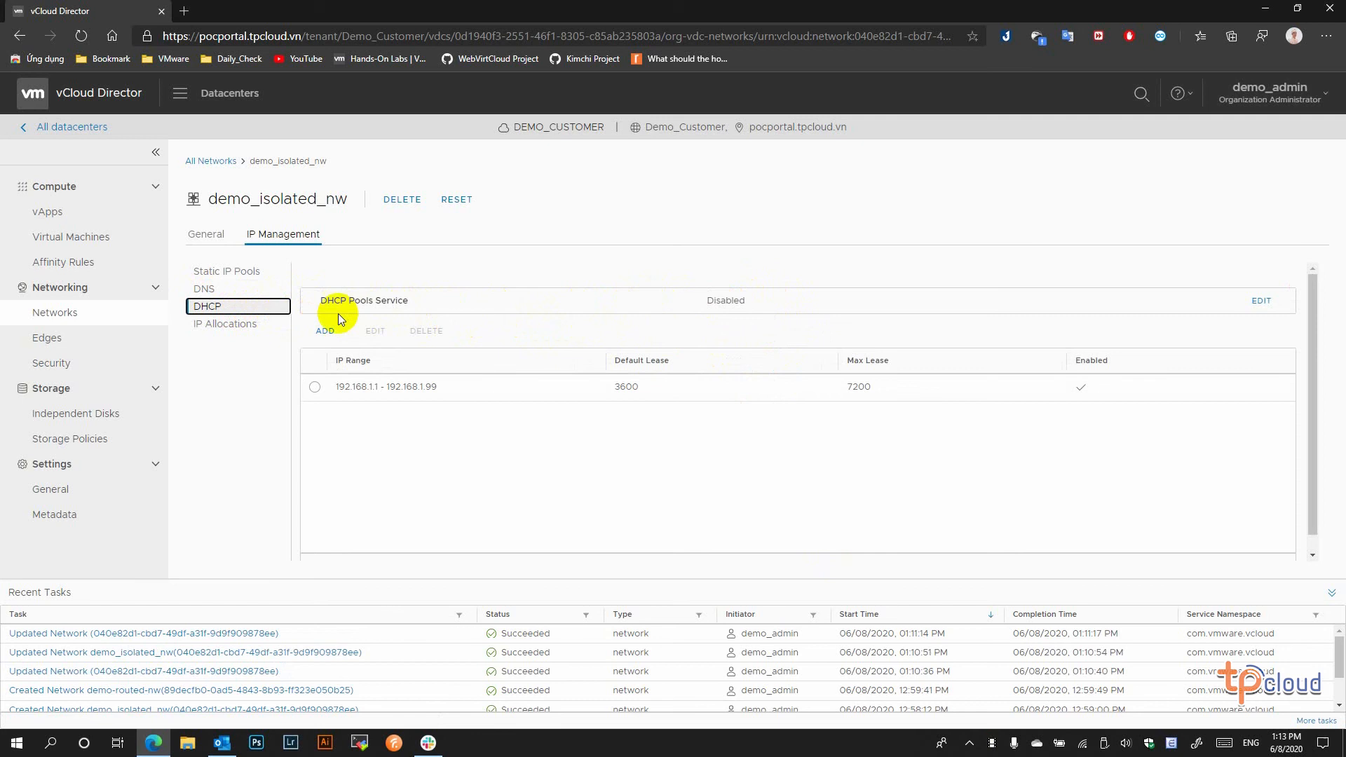
left_click(221, 323)
left_click(239, 277)
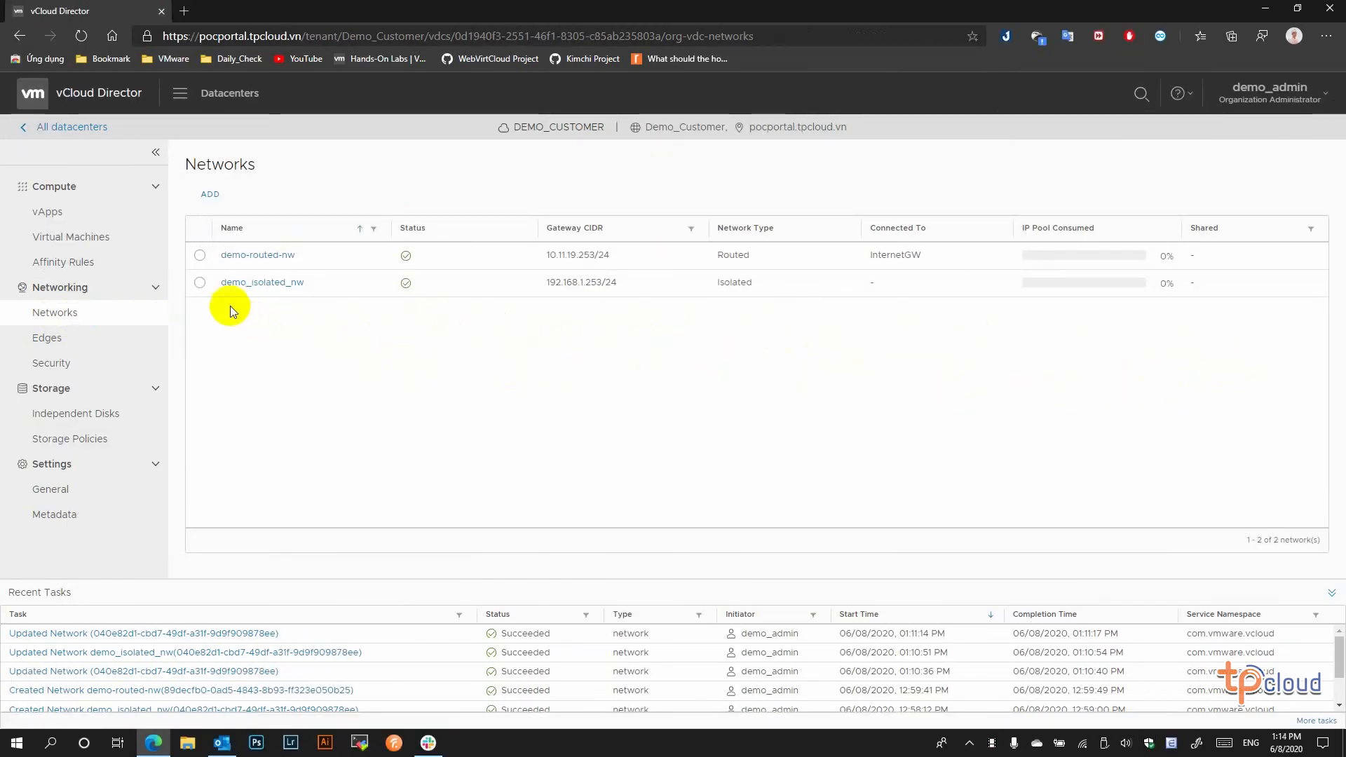
- Delete the network demo_isolated_nw from the datacenter's network list and confirm the deletion
left_click(201, 284)
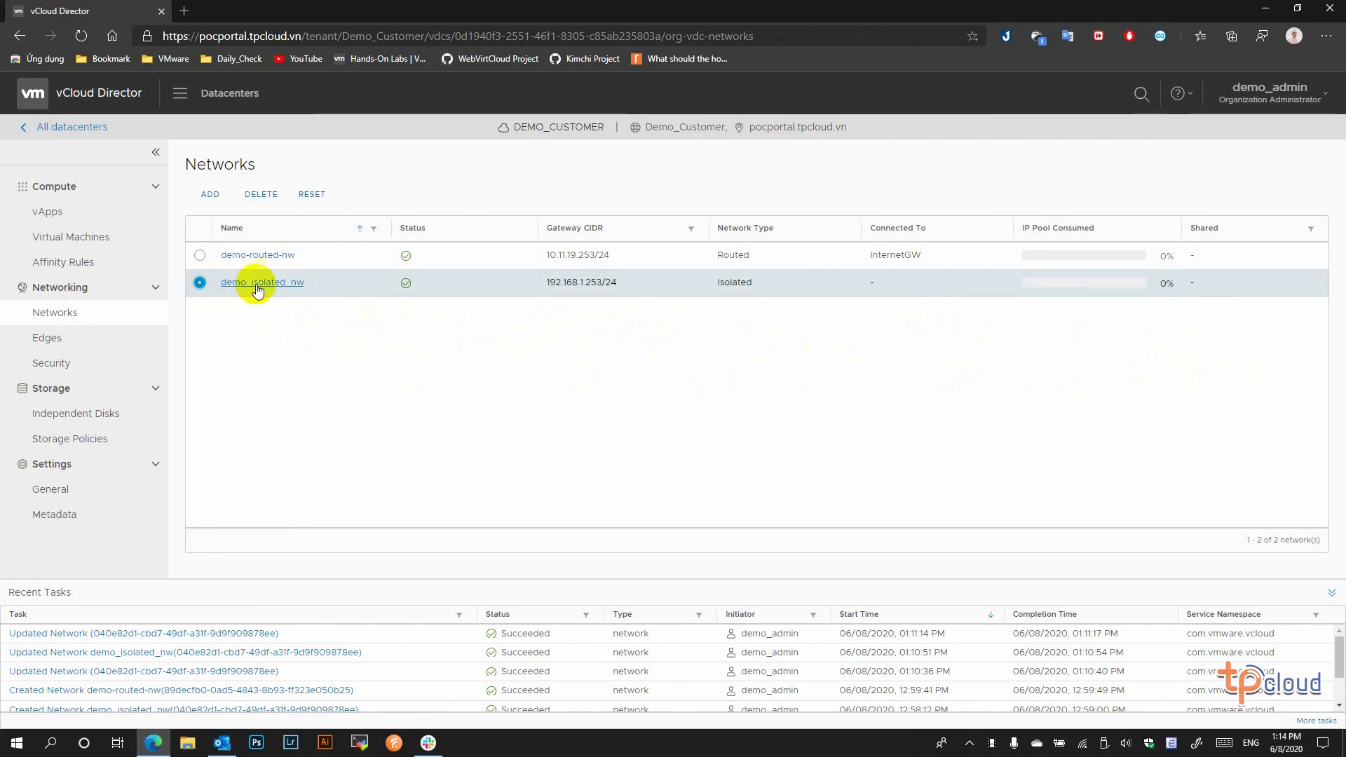
left_click(261, 194)
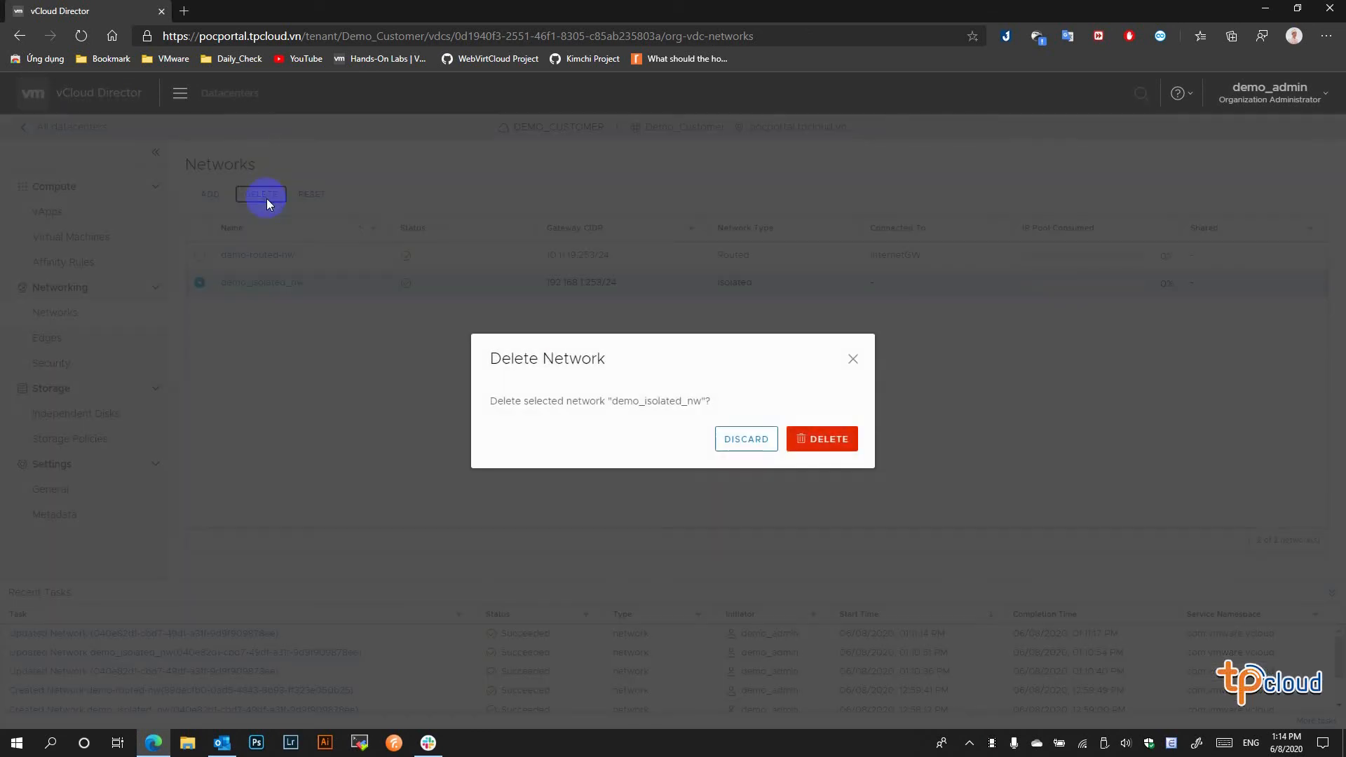
left_click(806, 437)
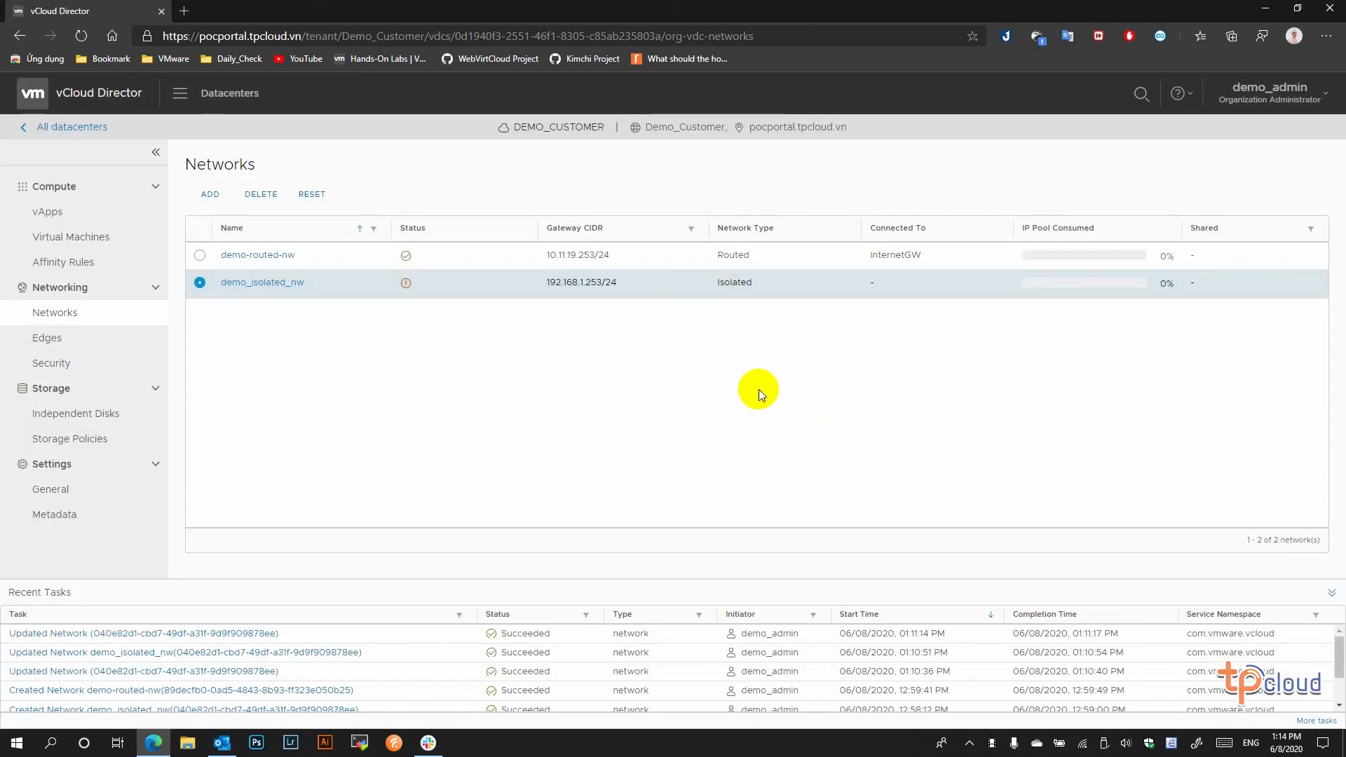